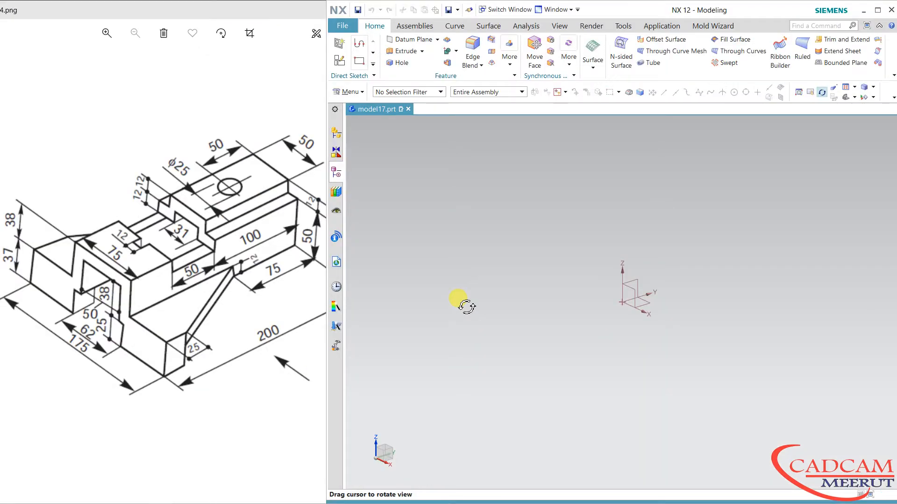
- Create a sketch on the XZ plane with the plane direction reversed and the X axis as horizontal reference
key(Escape)
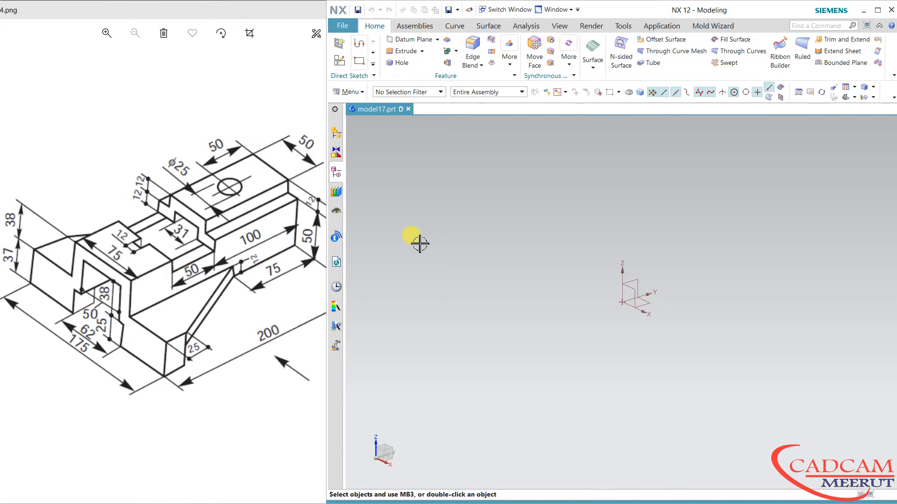
click(340, 63)
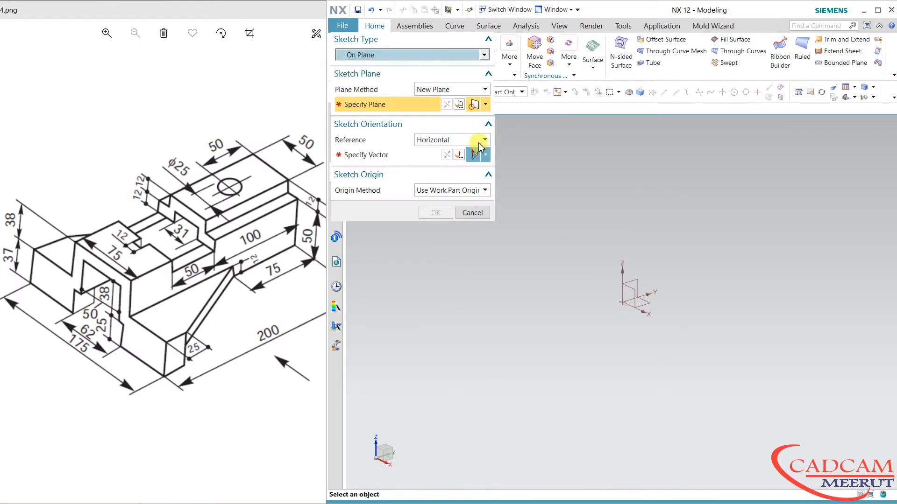
click(630, 299)
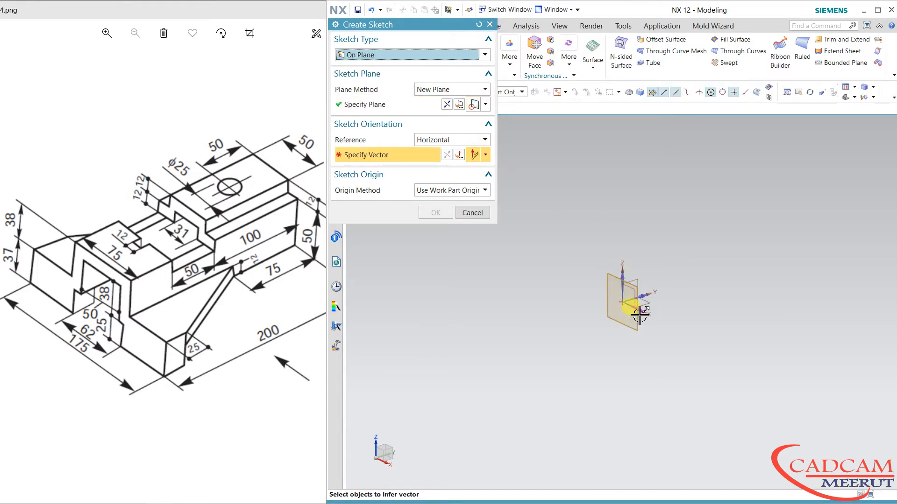
click(640, 315)
click(447, 104)
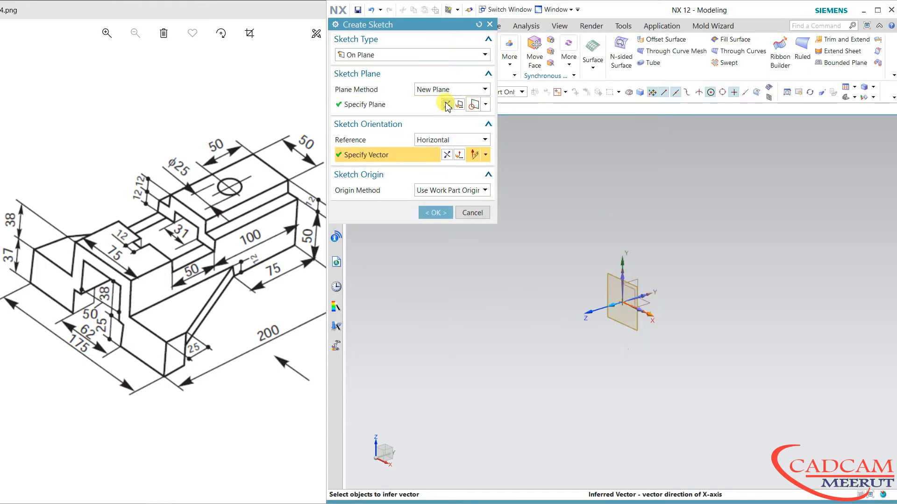
click(431, 218)
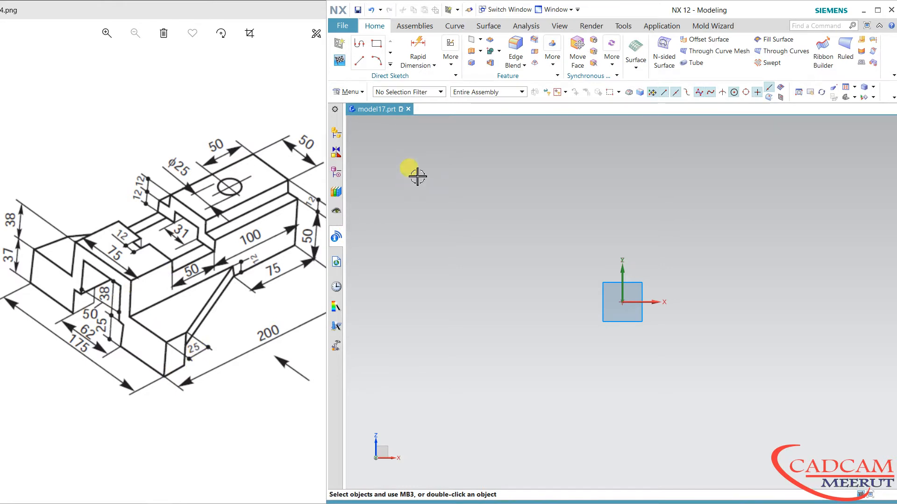
- Sketch the outer stepped profile from the origin with lines about 38 left, 24 down, 40 left, 34 down and 48 mm right
click(362, 50)
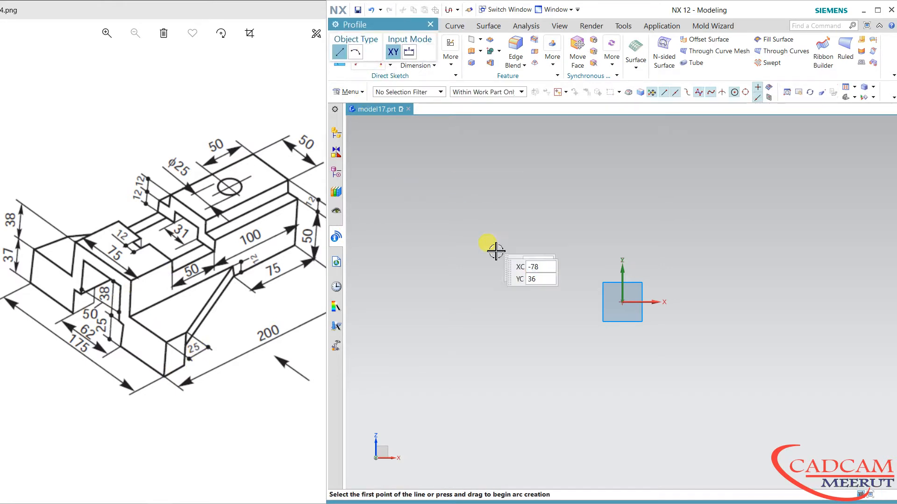
click(621, 302)
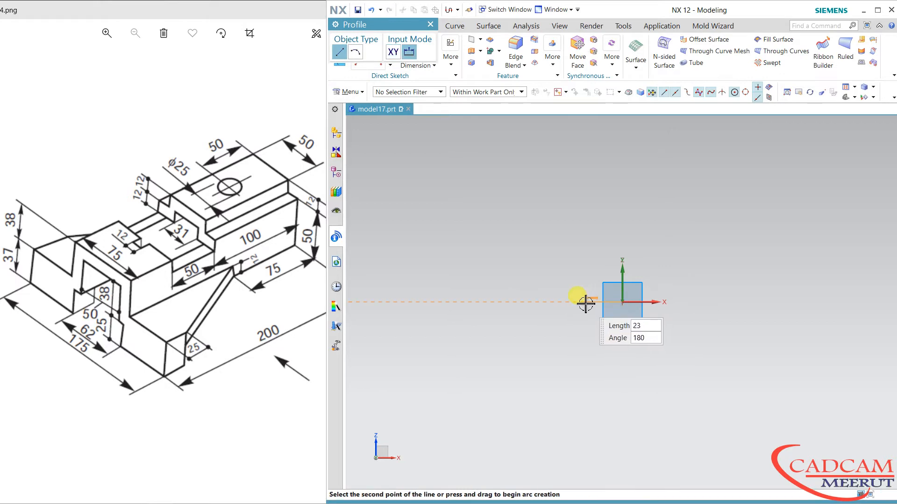
click(560, 302)
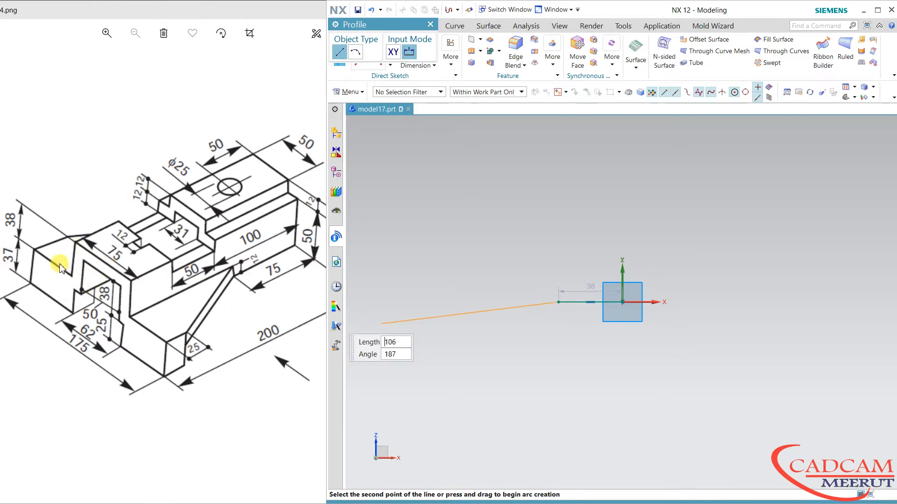
click(559, 342)
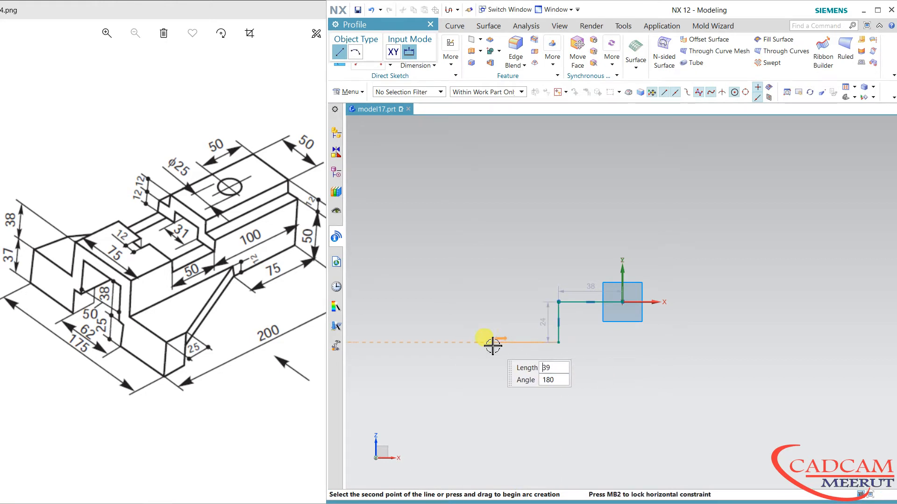
click(491, 345)
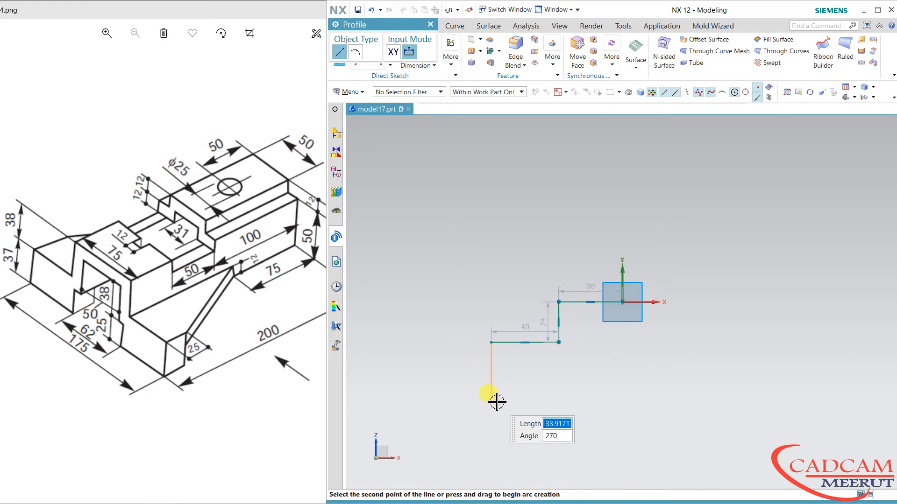
click(496, 400)
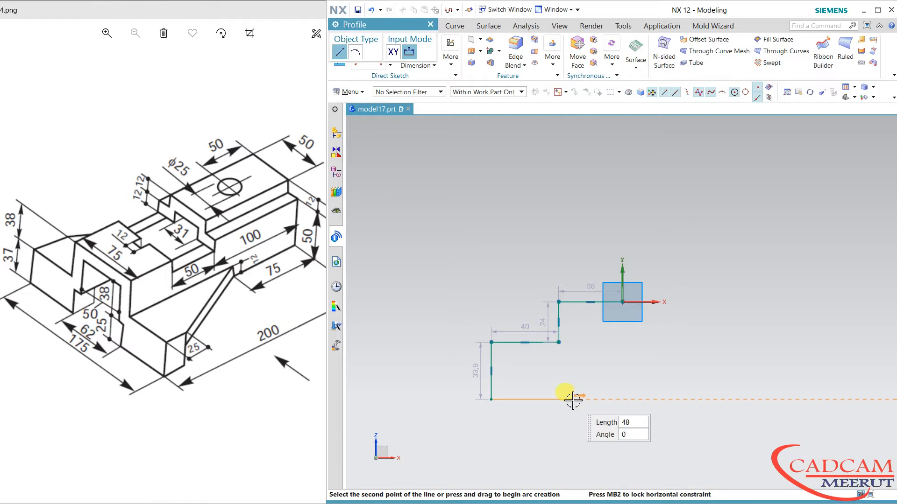
click(573, 394)
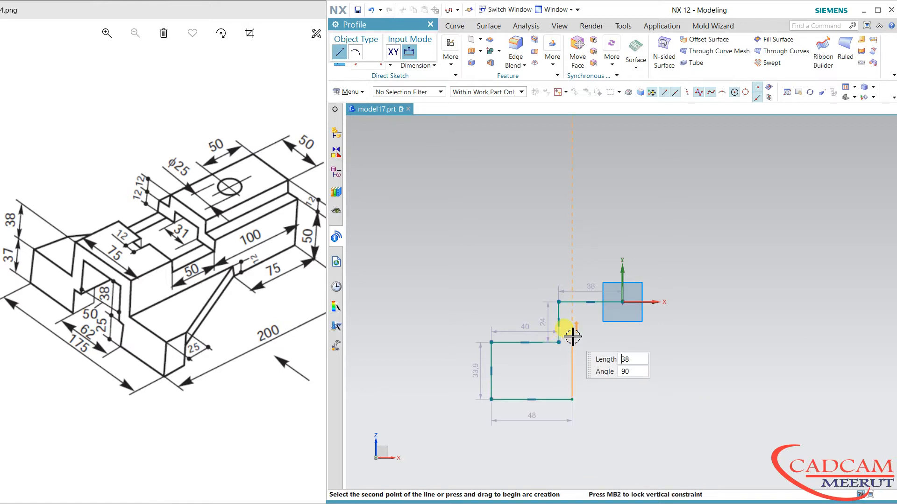
- Continue the profile along the inner side with lines about 22 up, 6 right, 28 up and 25 mm right, ending near the vertical axis
click(573, 363)
click(582, 363)
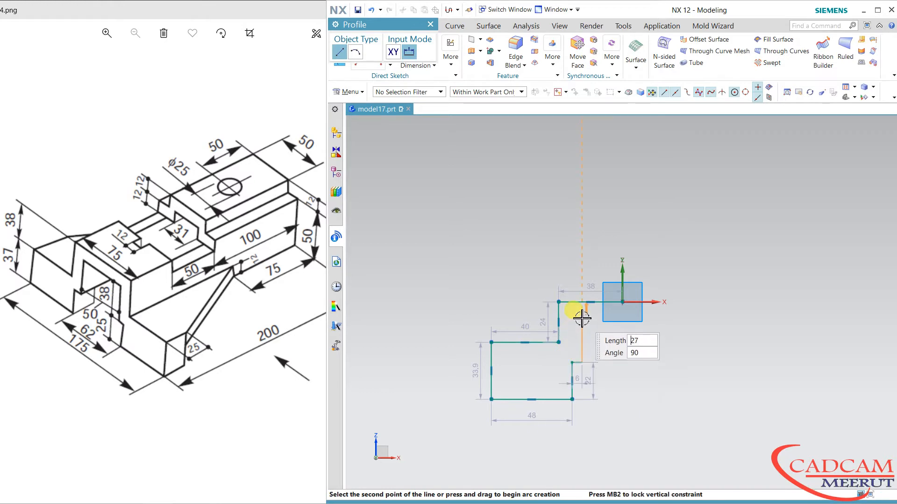
click(582, 316)
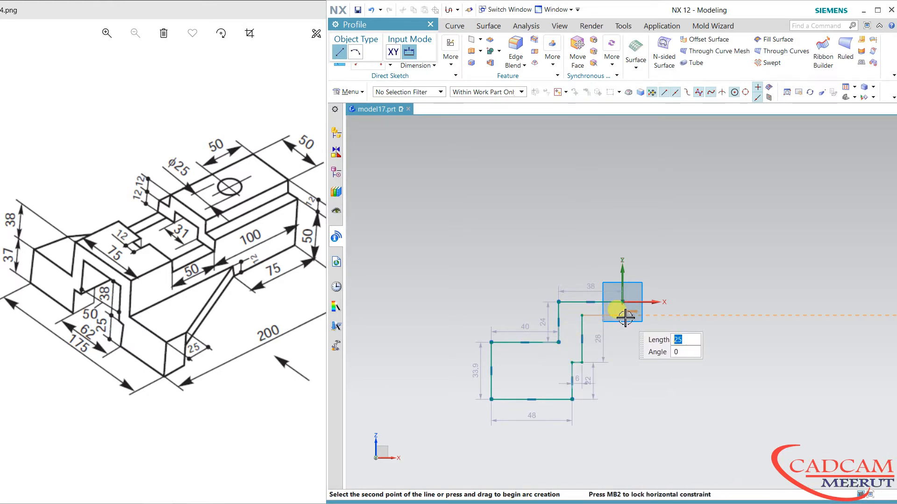
click(625, 317)
key(Escape)
key(Escape)
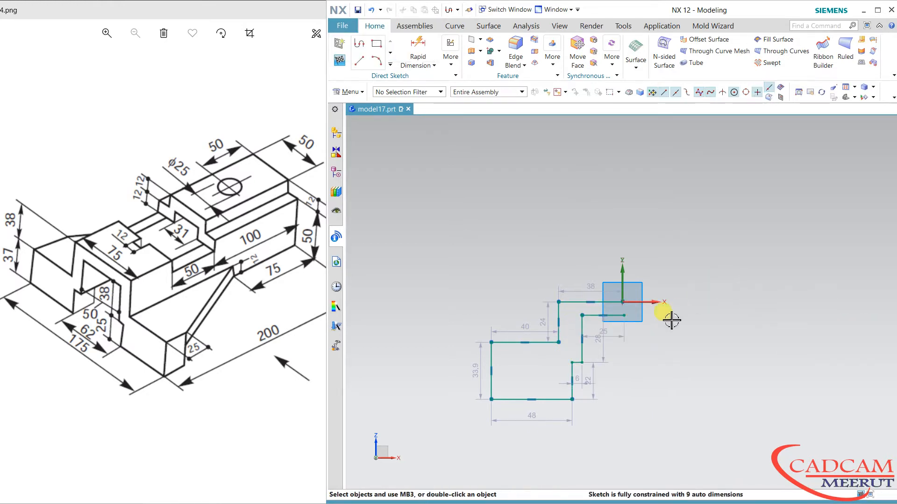
- Constrain the profile's inner open endpoint onto the sketch's vertical axis
click(624, 315)
click(621, 271)
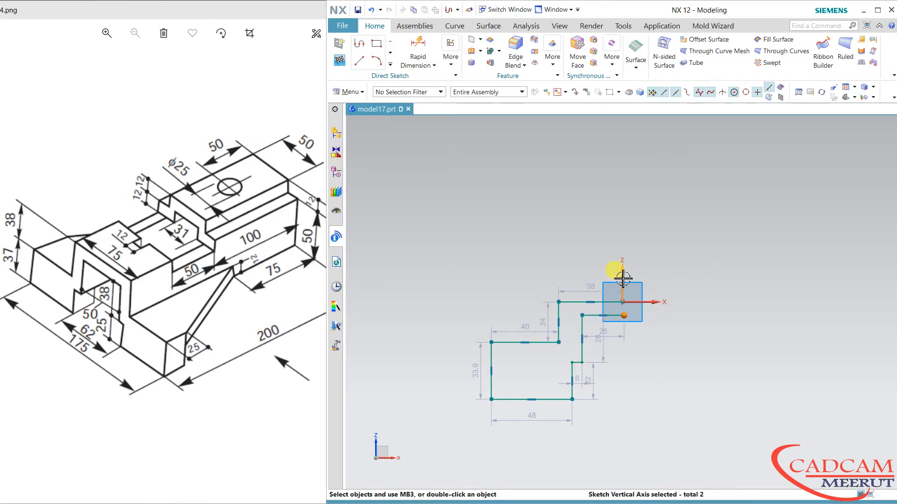
click(645, 264)
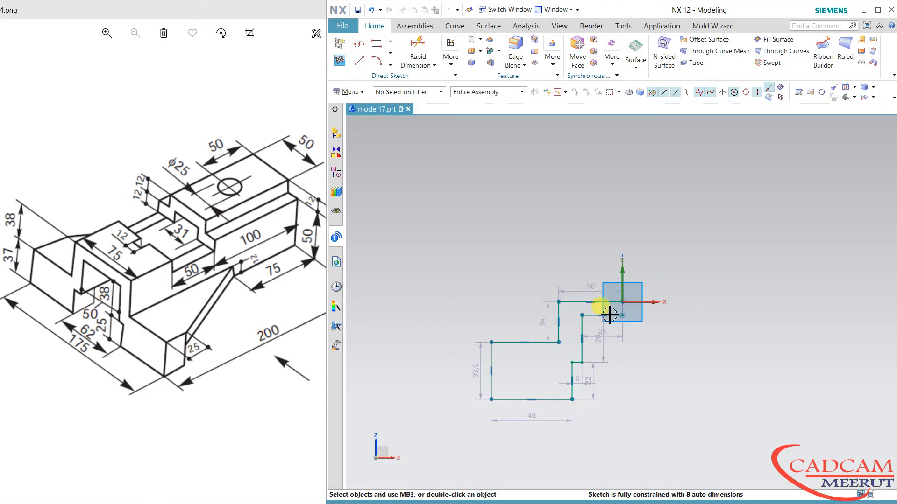
- Set the outer top edge's length to 75/2 mm and the upper outer vertical edge to 38 mm
double_click(588, 286)
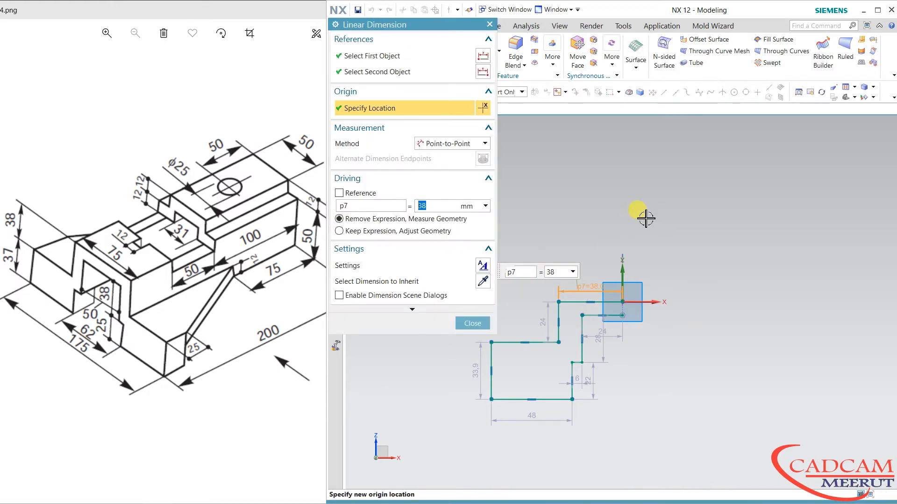
text(75/2)
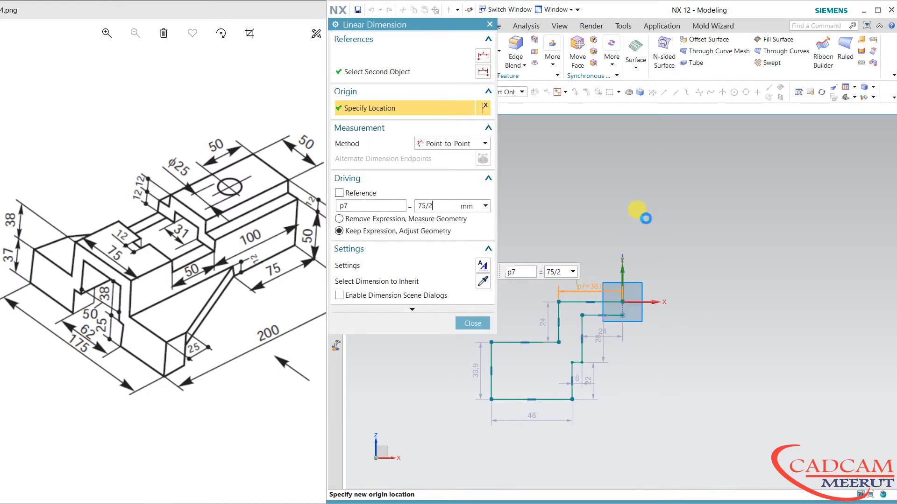
key(Return)
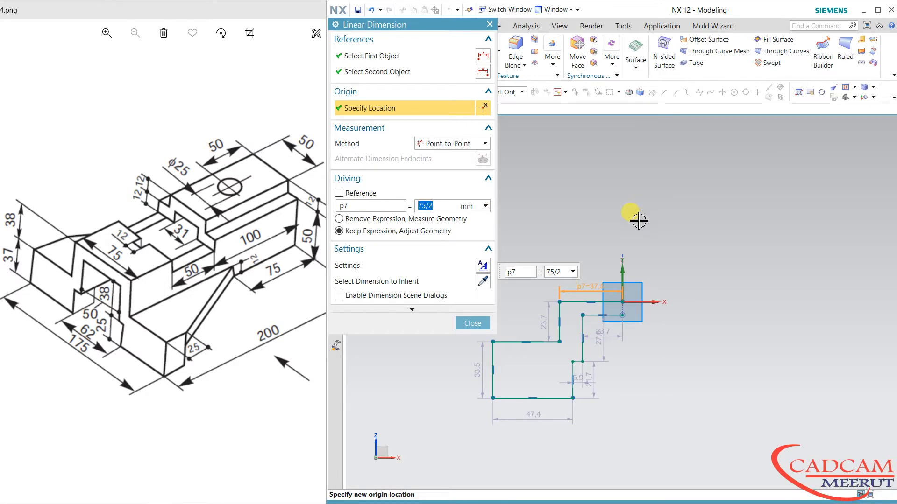
double_click(549, 323)
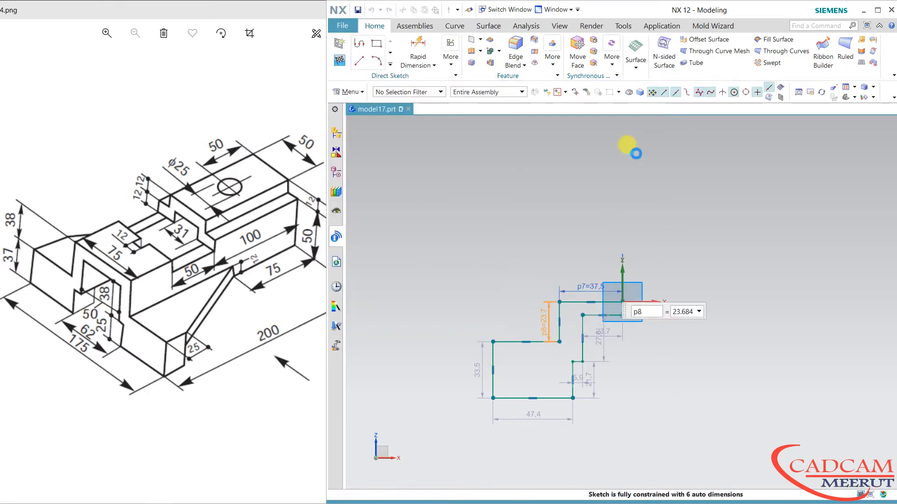
text(38)
key(Return)
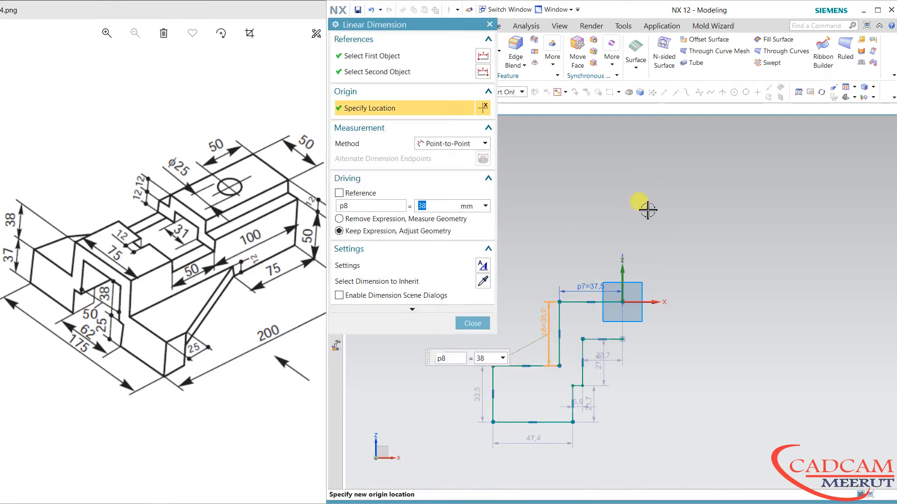
- Set the lower outer vertical edge to 37 mm and the lower inner vertical edge to 25 mm
double_click(479, 392)
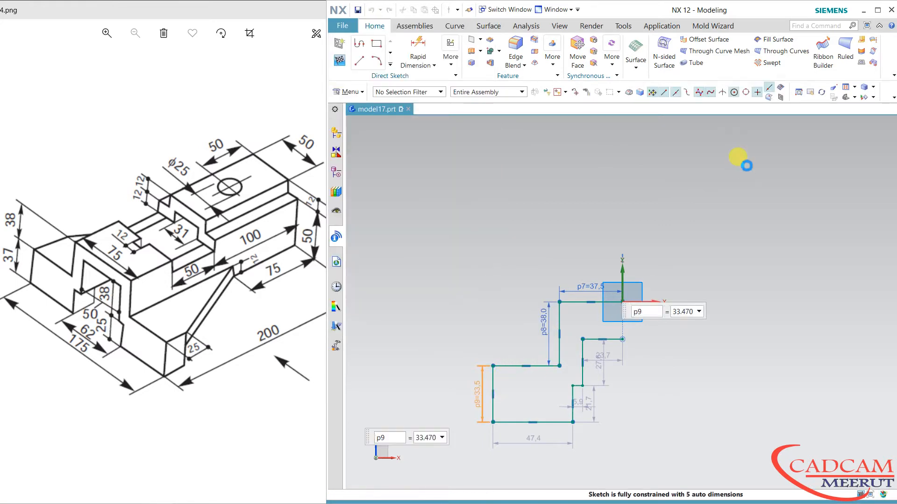
text(37)
key(Return)
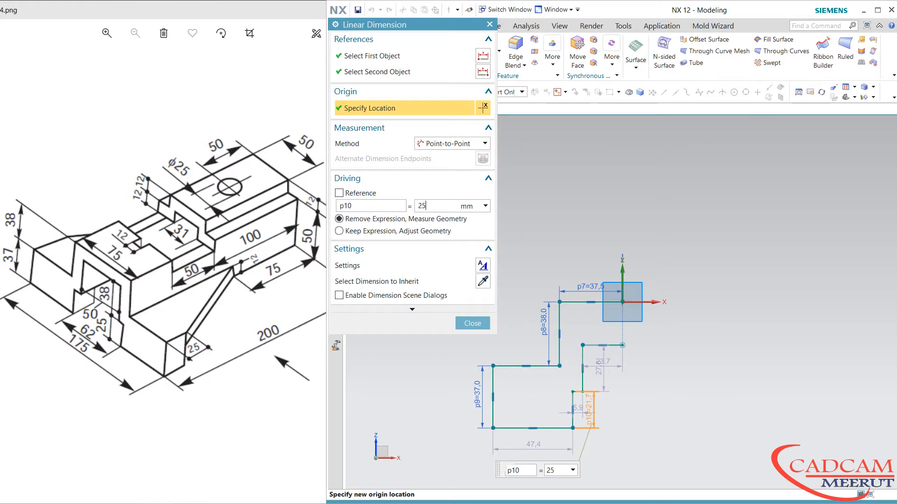
click(722, 412)
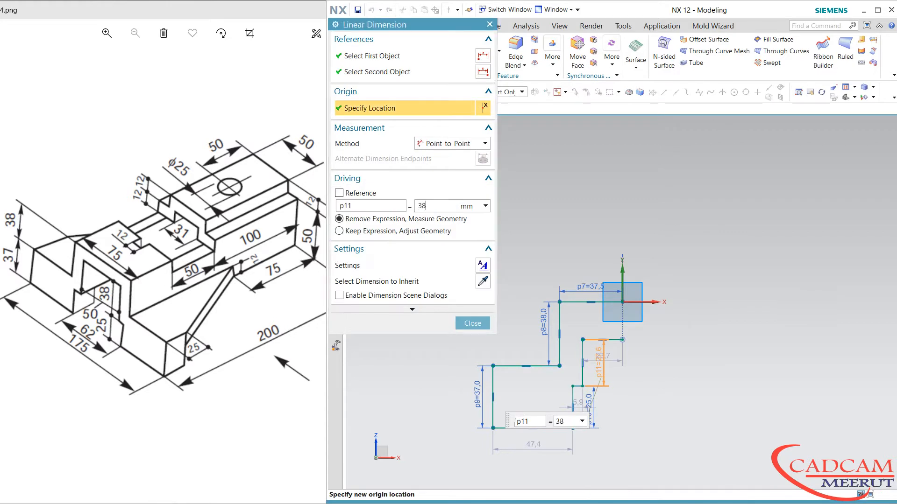
- Set the upper inner vertical edge to 38 mm and the inner top edge's length to 25 mm
click(817, 305)
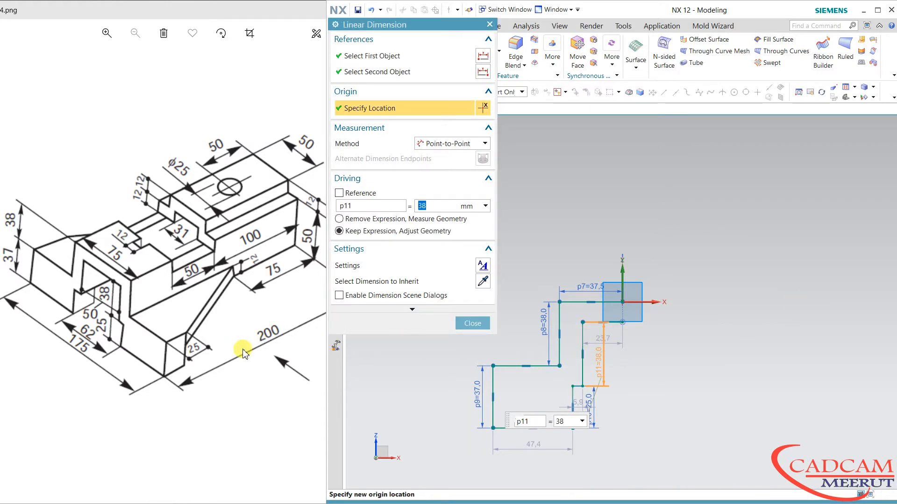
click(625, 344)
text(25)
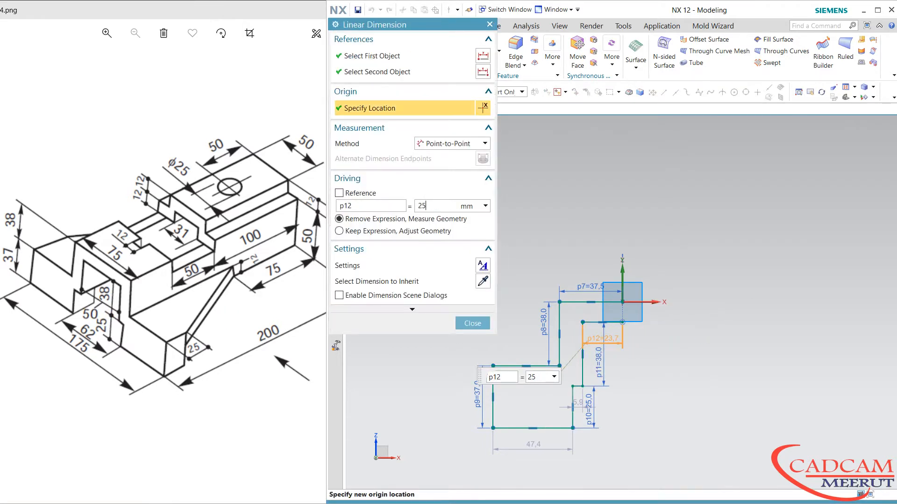
click(723, 331)
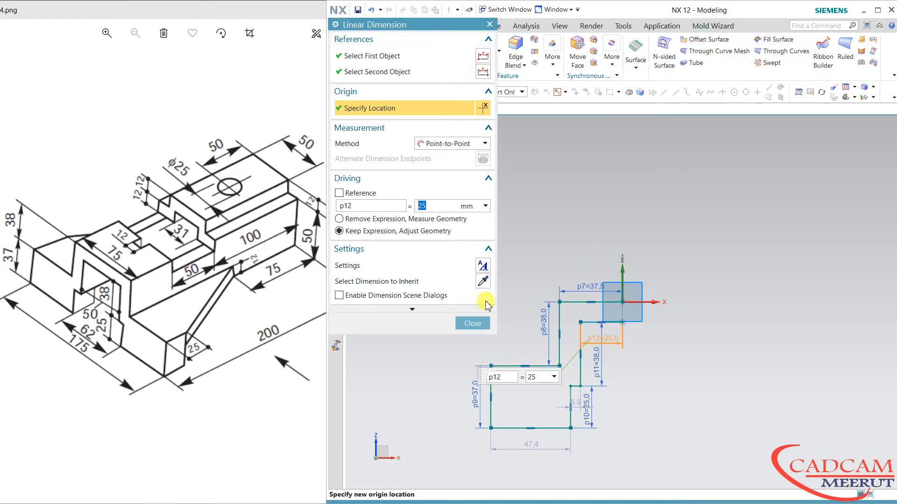
click(472, 324)
- Dimension the distance from the vertical axis to the lower inner vertical edge as 31 mm
click(413, 47)
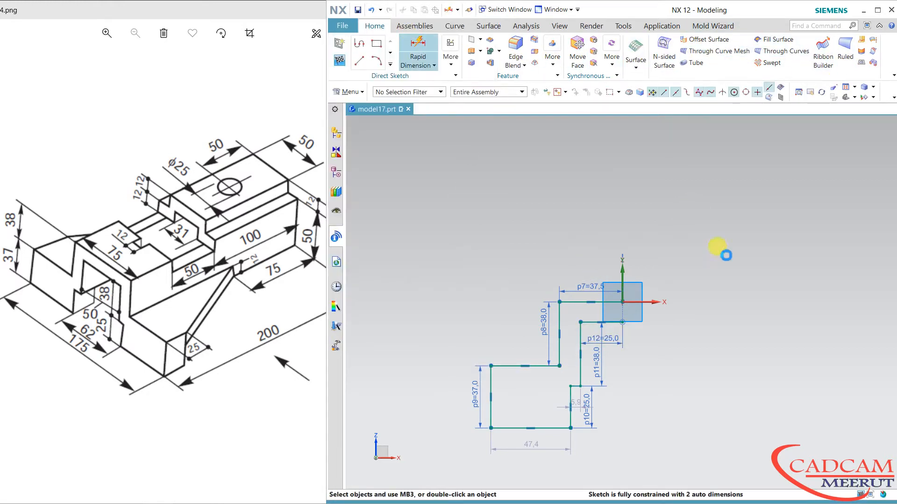
click(623, 272)
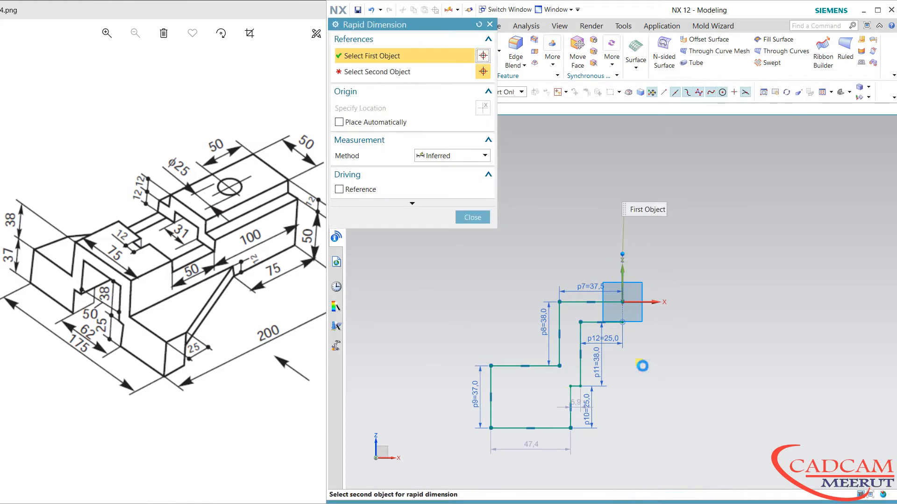
click(572, 405)
click(603, 450)
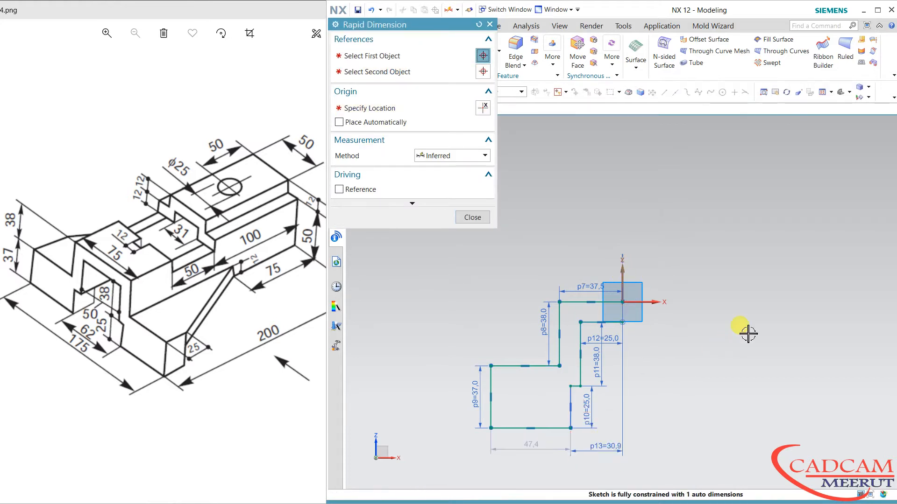
text(31)
key(Return)
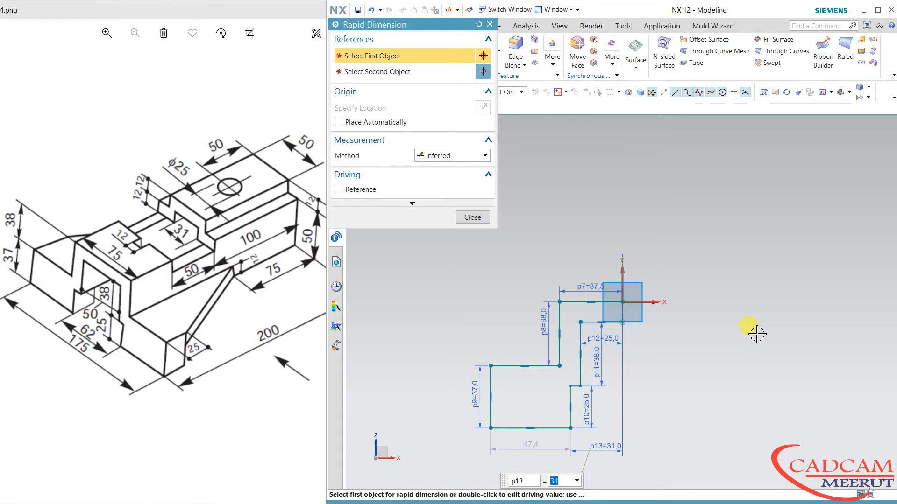
click(473, 217)
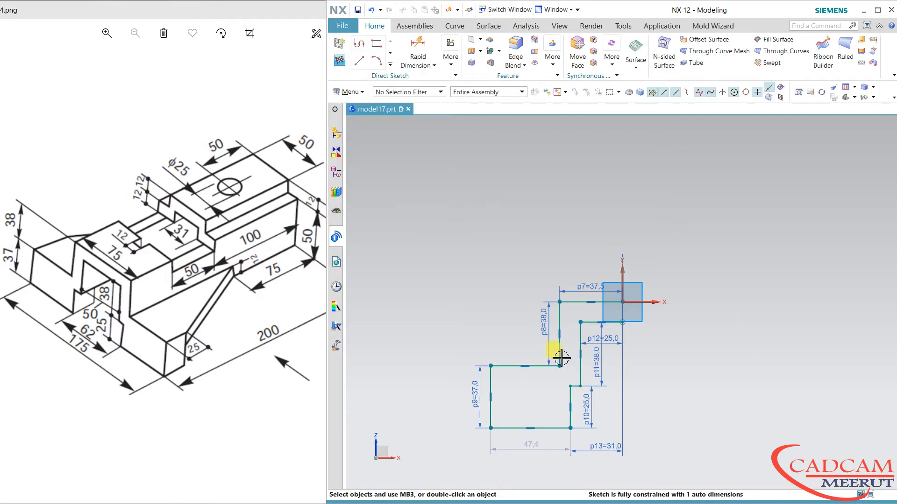
- Dimension the distance from the vertical axis to the outermost vertical edge of the half-profile as 175/2 mm
click(418, 52)
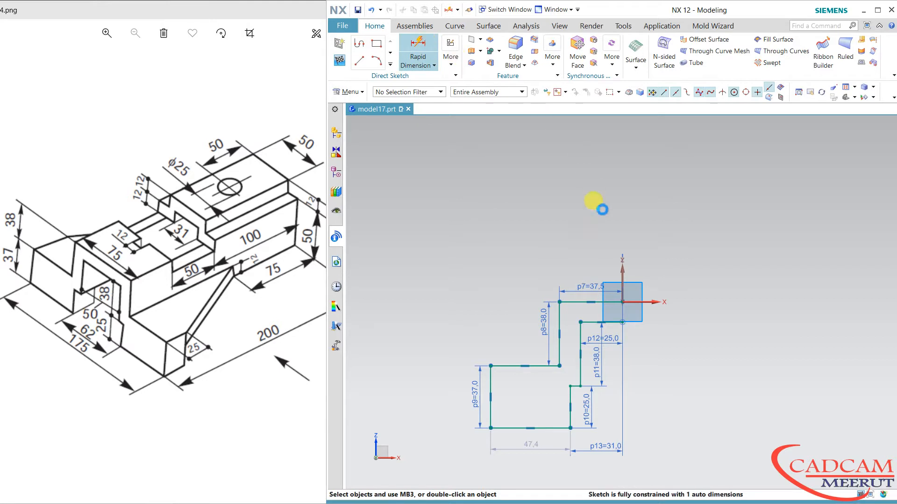
click(622, 274)
click(493, 397)
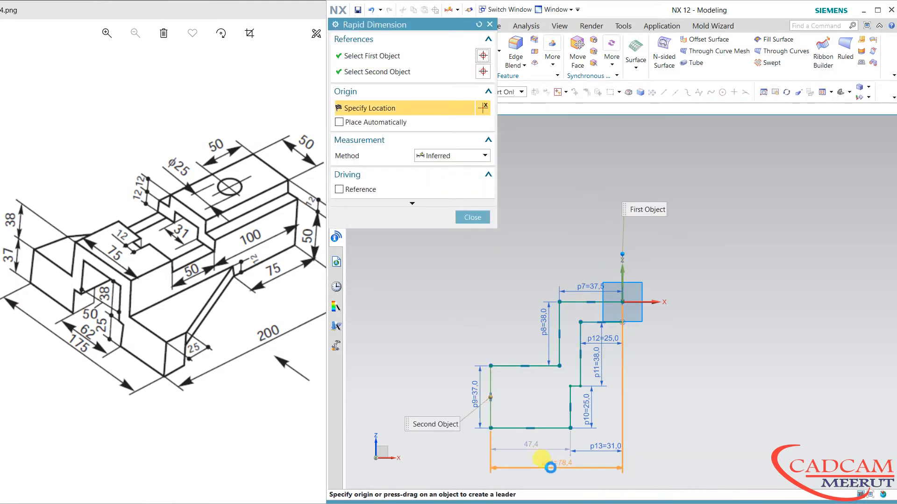
click(584, 467)
text(1)
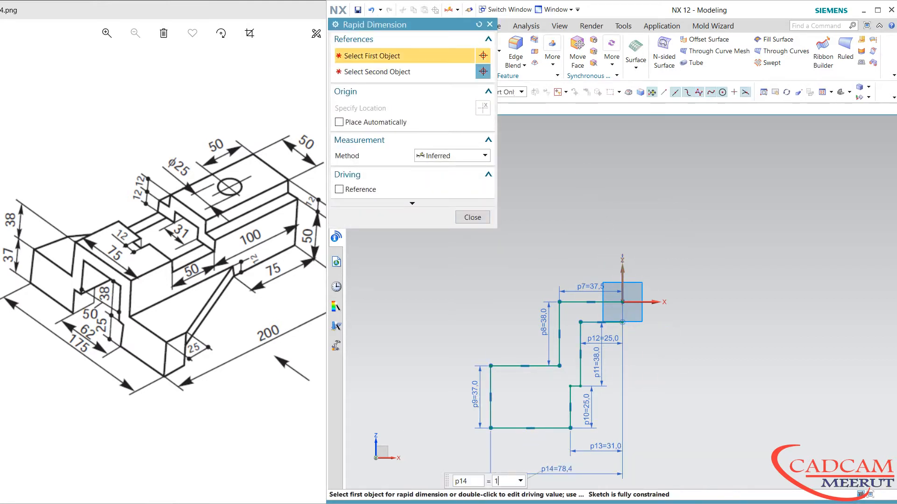
text(75/2)
key(Return)
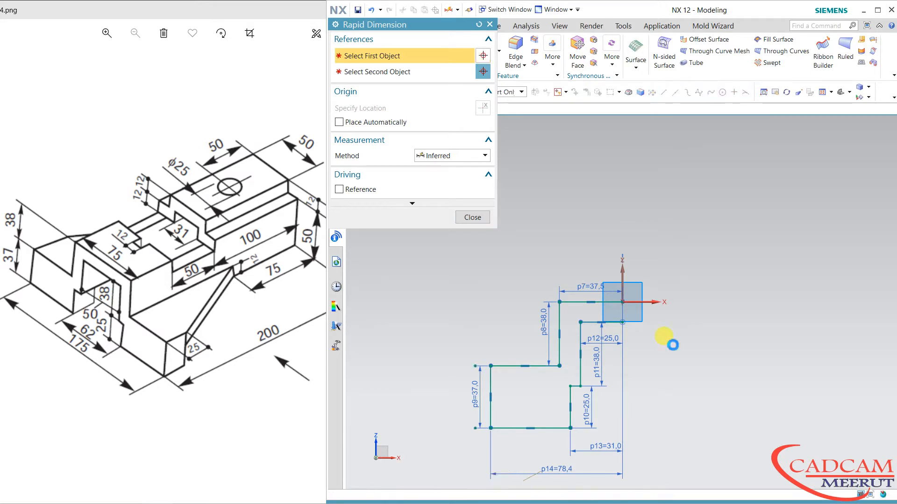
click(473, 216)
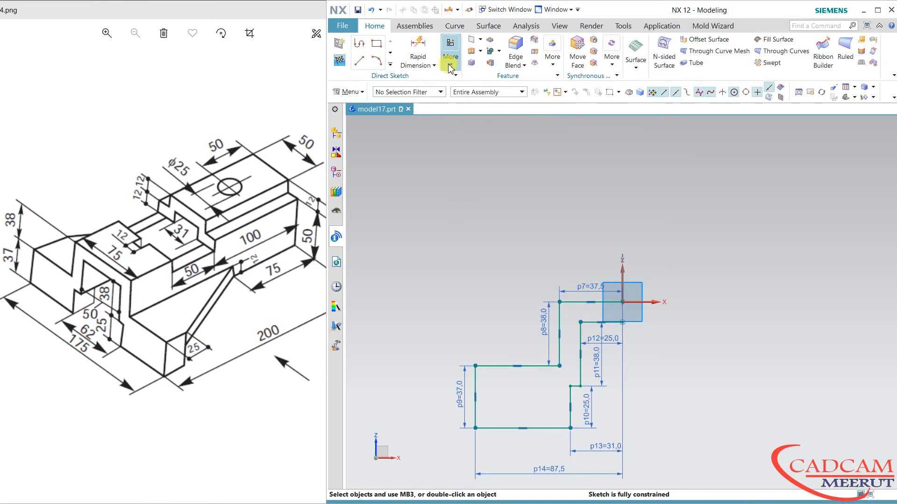
- Mirror all connected curves of the half-profile about the vertical axis and finish the sketch
click(390, 65)
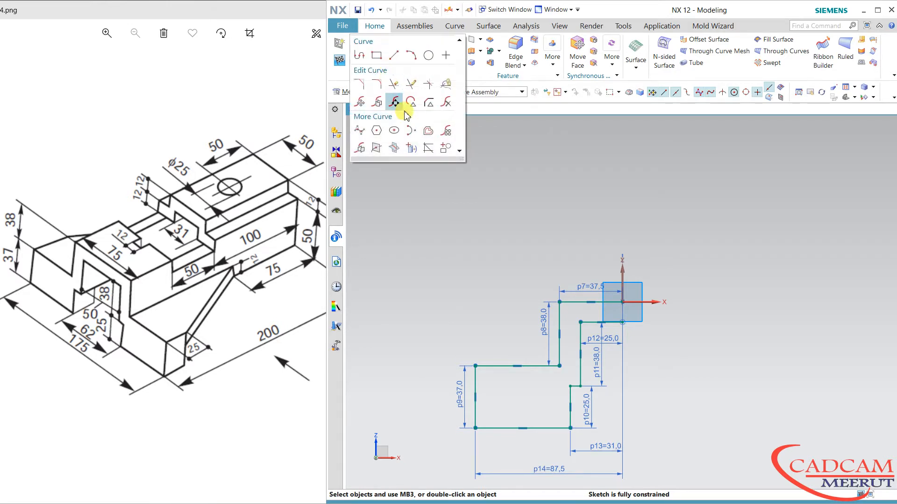
click(361, 150)
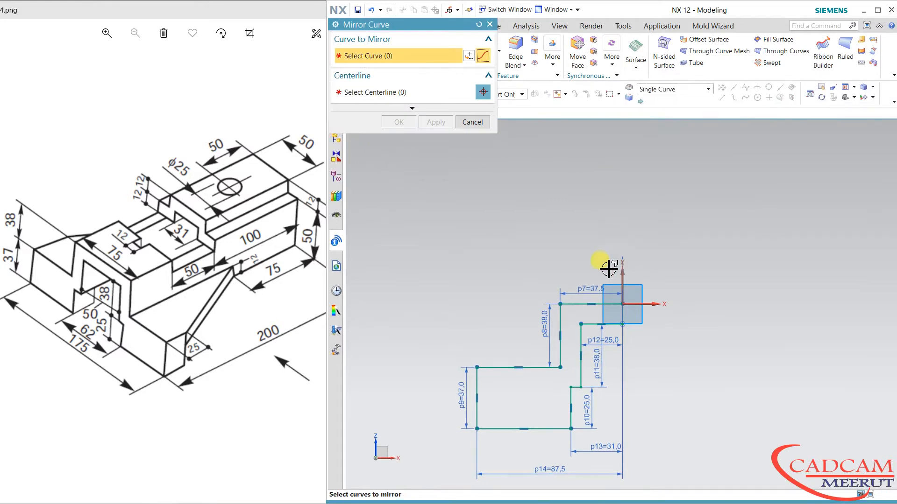
click(672, 90)
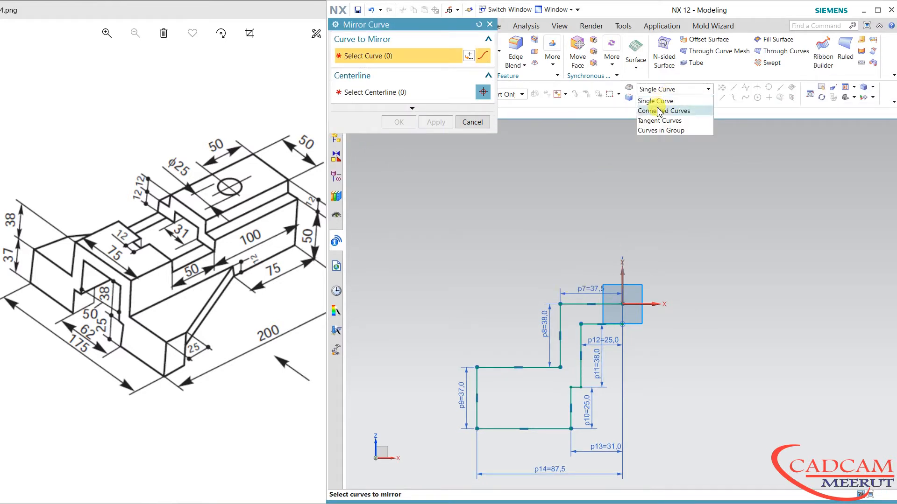
click(654, 111)
click(570, 304)
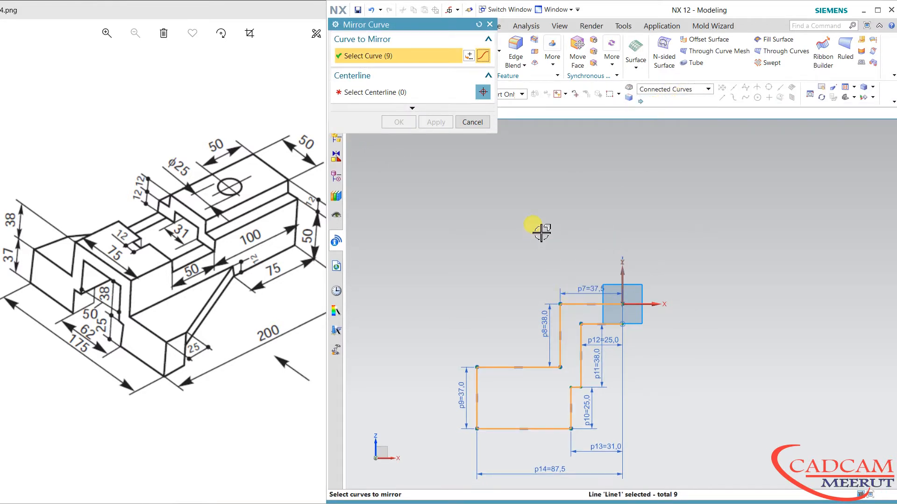
click(382, 93)
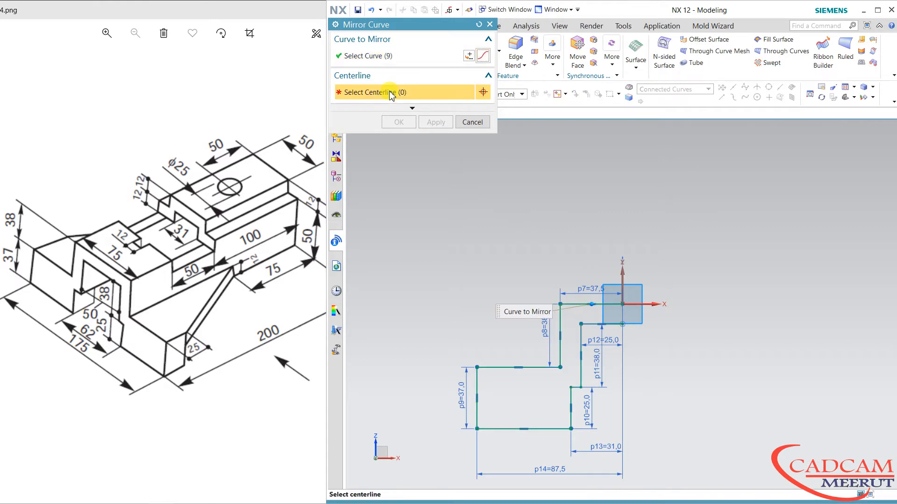
click(623, 271)
click(399, 122)
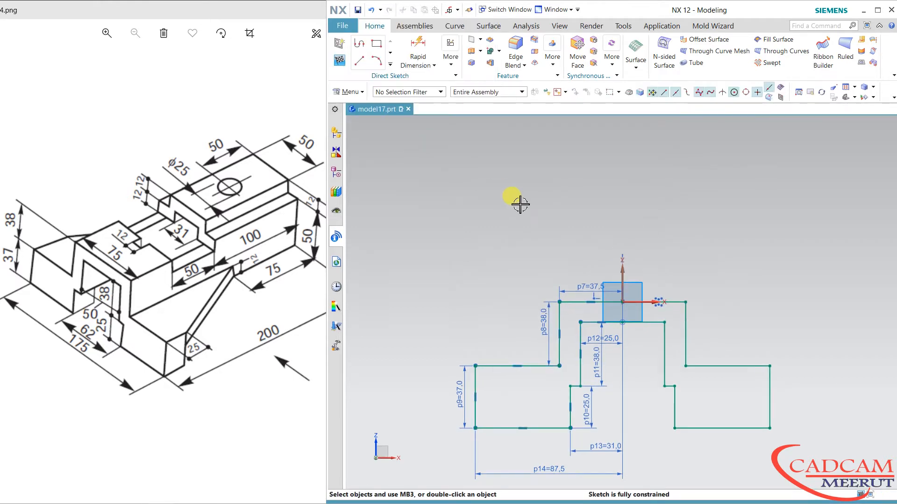
scroll(516, 200, down, 1)
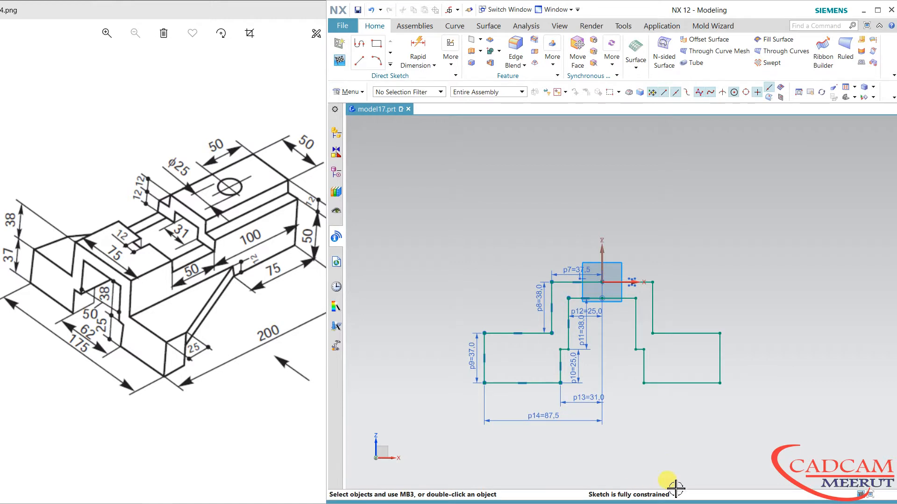
click(339, 59)
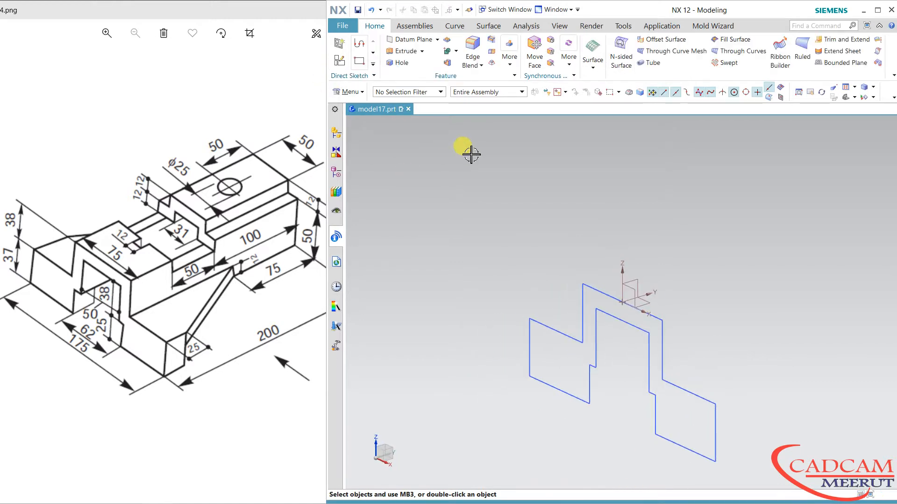
- Extrude the full front profile 25 mm in the reversed direction, towards the back along positive Y
click(390, 52)
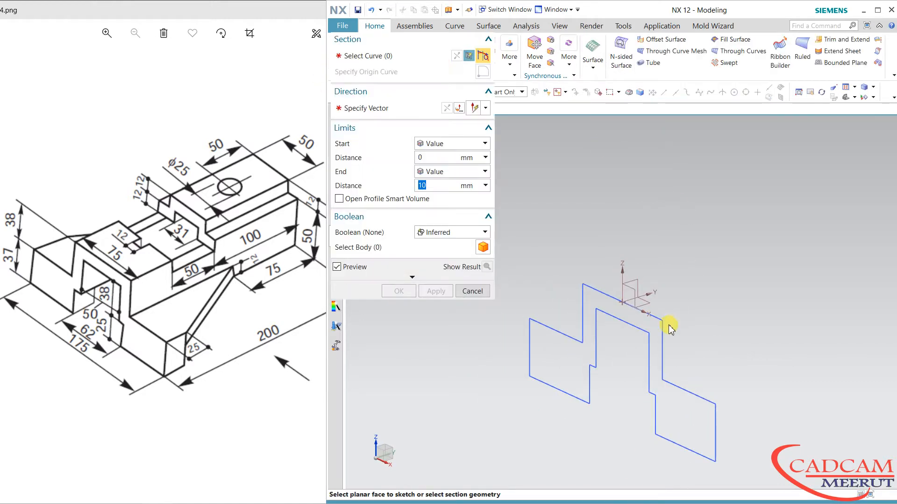
click(661, 374)
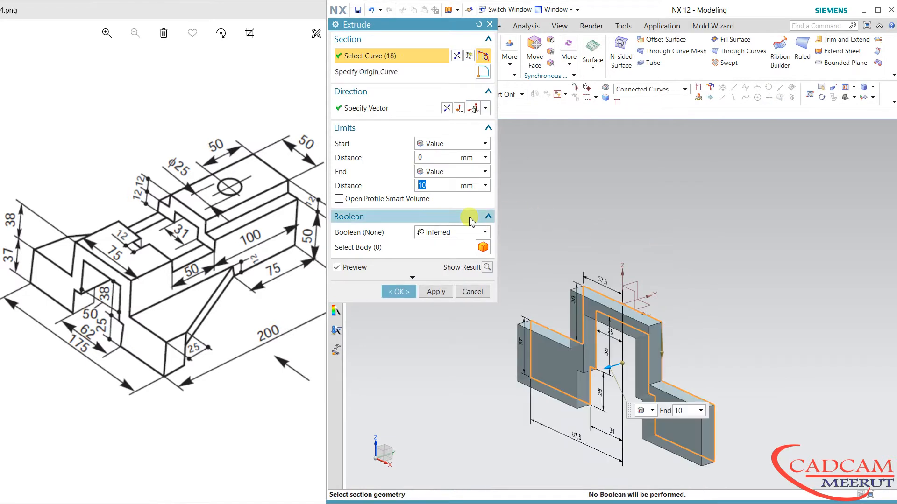
click(446, 107)
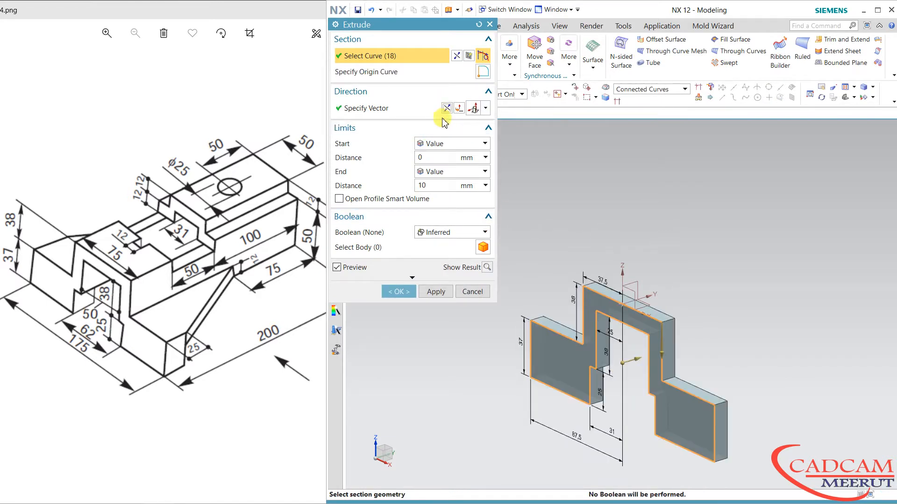
click(443, 186)
text(25)
key(Return)
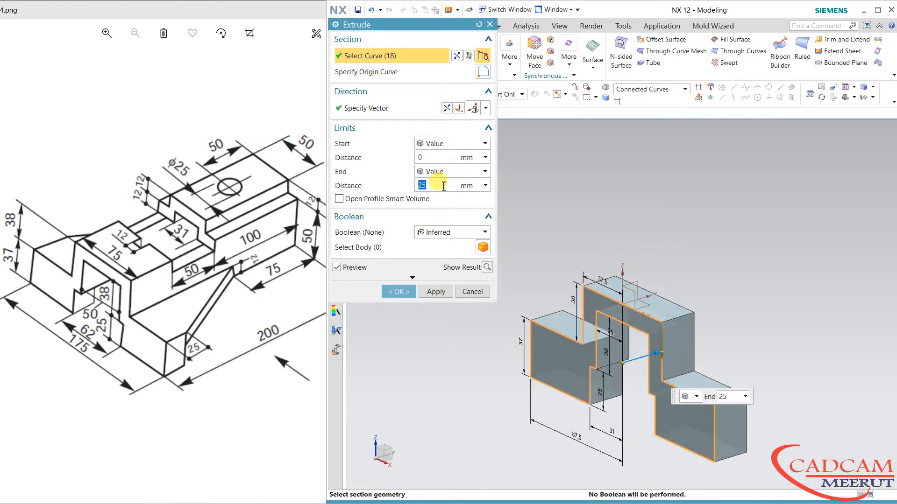
click(395, 291)
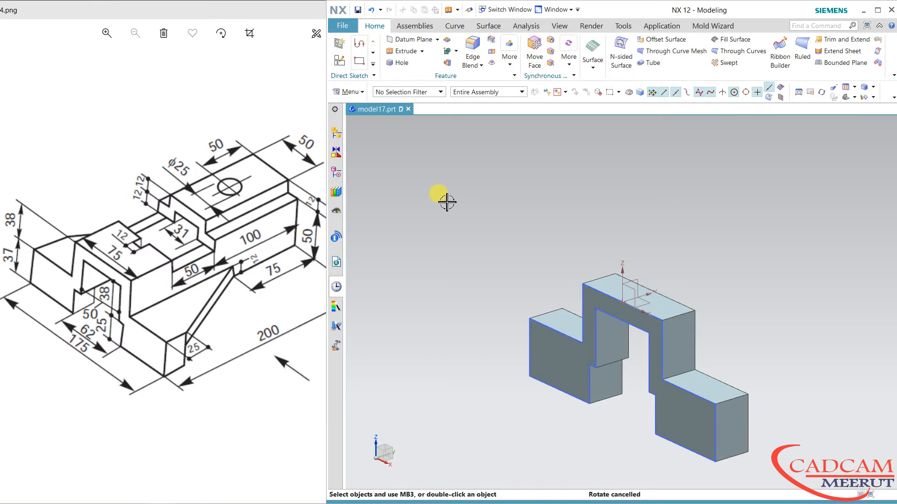
- Create a new sketch on the XZ datum plane at the block's front face, with the X axis as horizontal reference
click(340, 60)
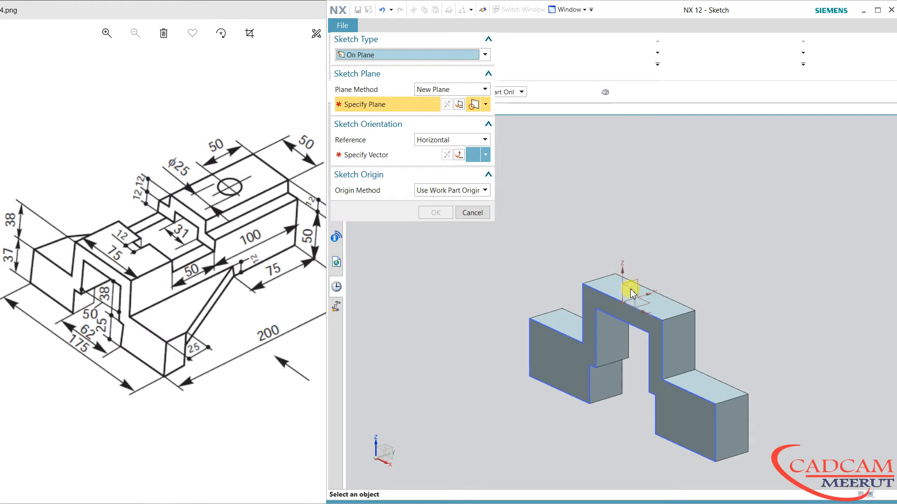
scroll(634, 294, up, 2)
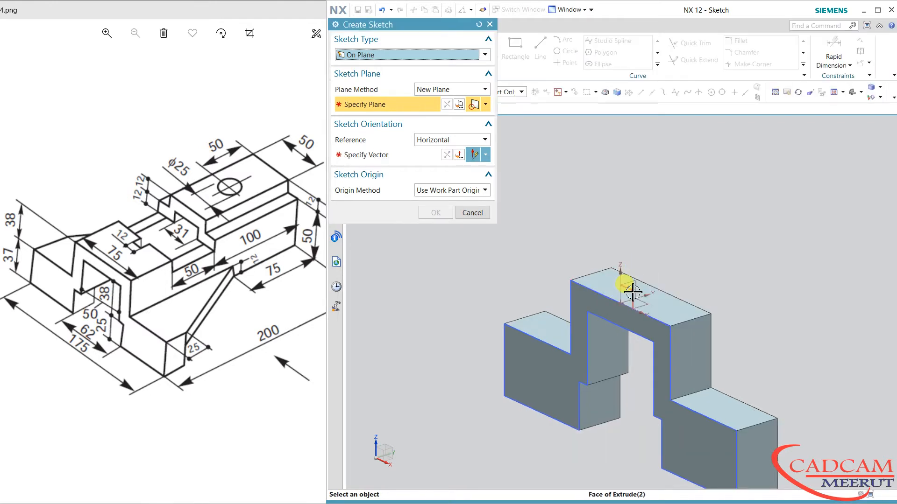
click(633, 303)
click(636, 310)
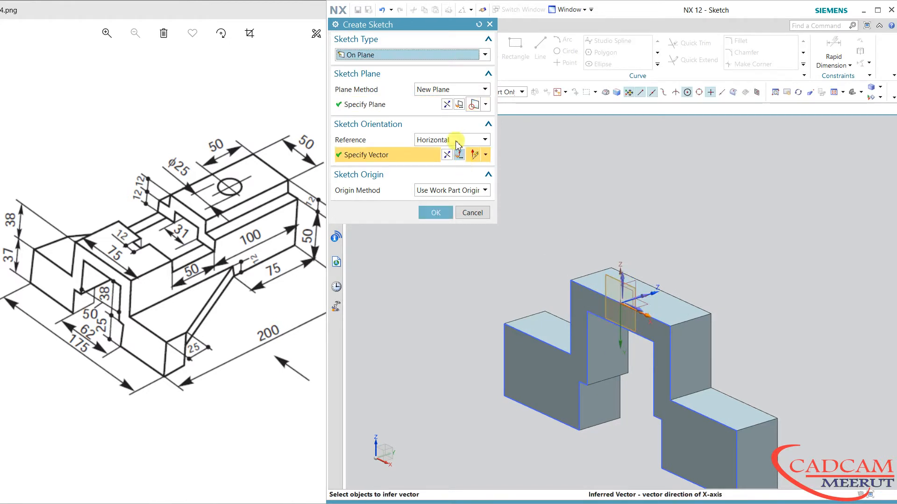
click(436, 212)
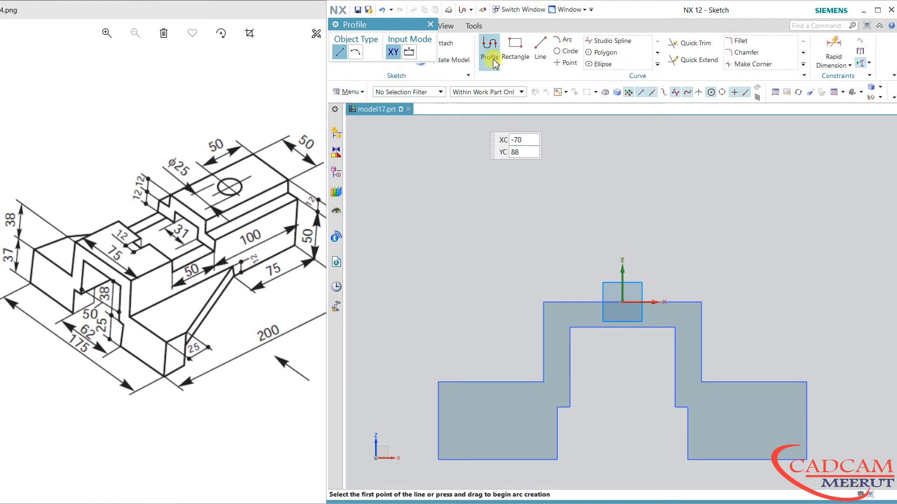
- Sketch a closed inverted-U profile from the origin along the arch's outer and inner edges, with legs reaching 50 mm below the top edge
click(622, 303)
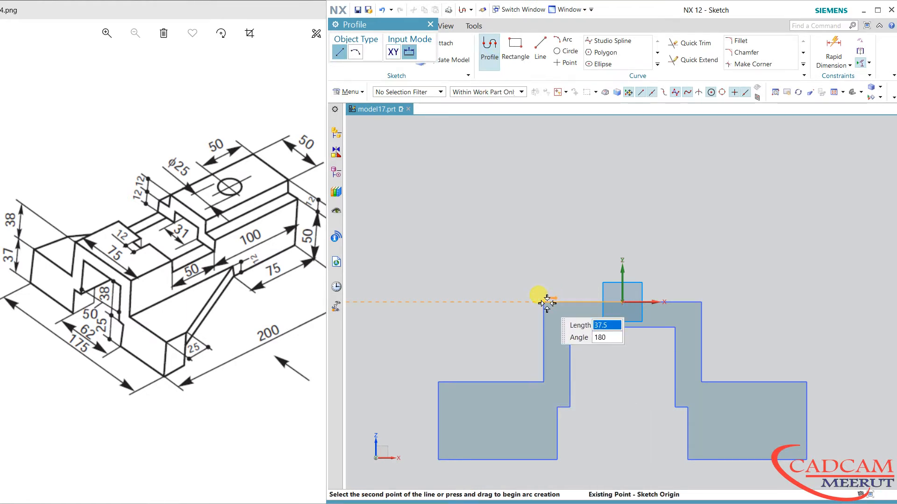
click(543, 302)
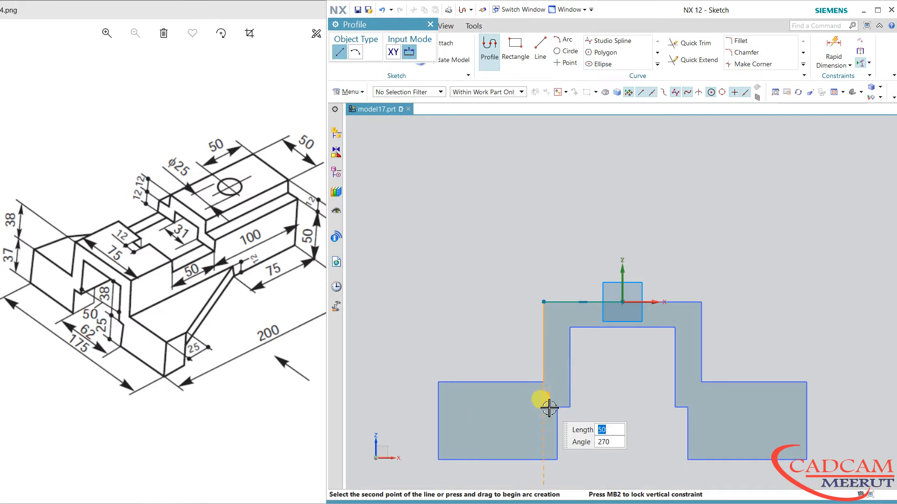
click(543, 407)
click(569, 407)
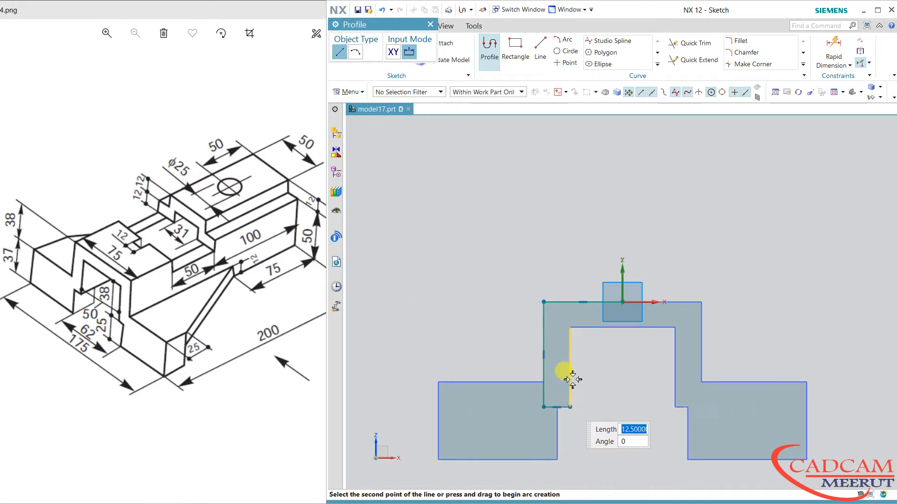
click(572, 329)
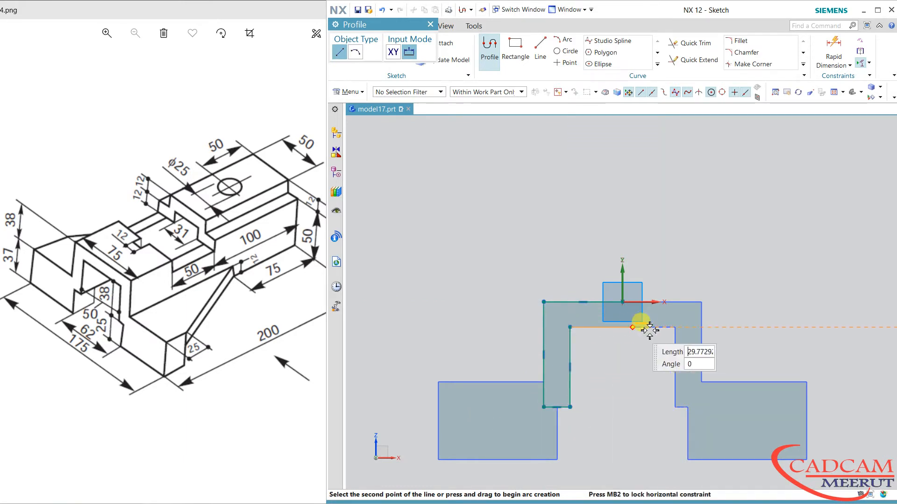
click(676, 328)
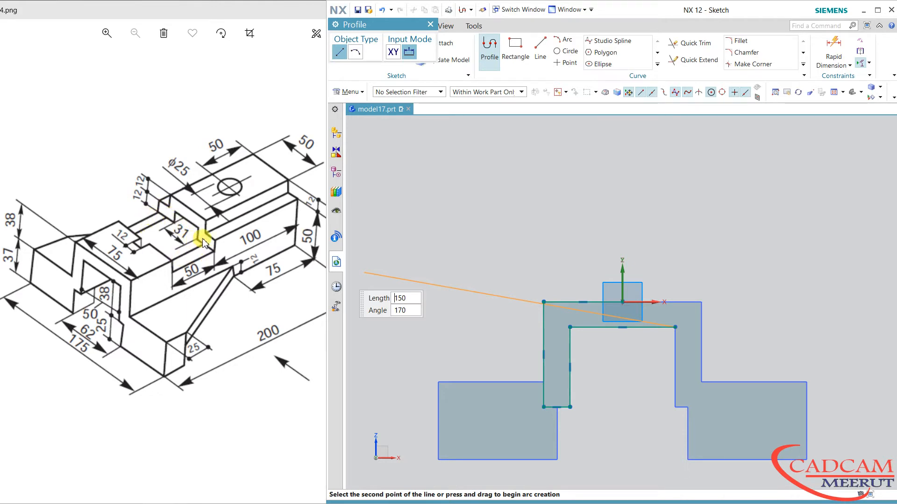
click(675, 407)
click(704, 407)
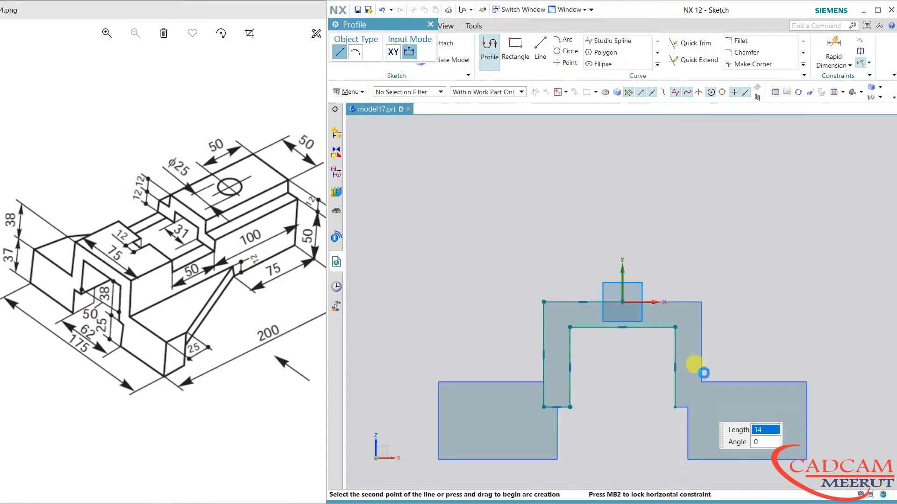
click(700, 301)
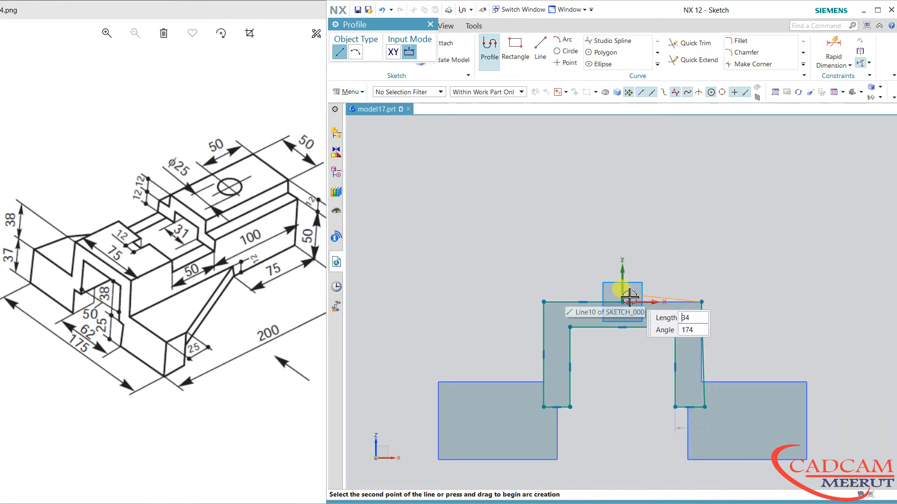
key(Escape)
key(Escape)
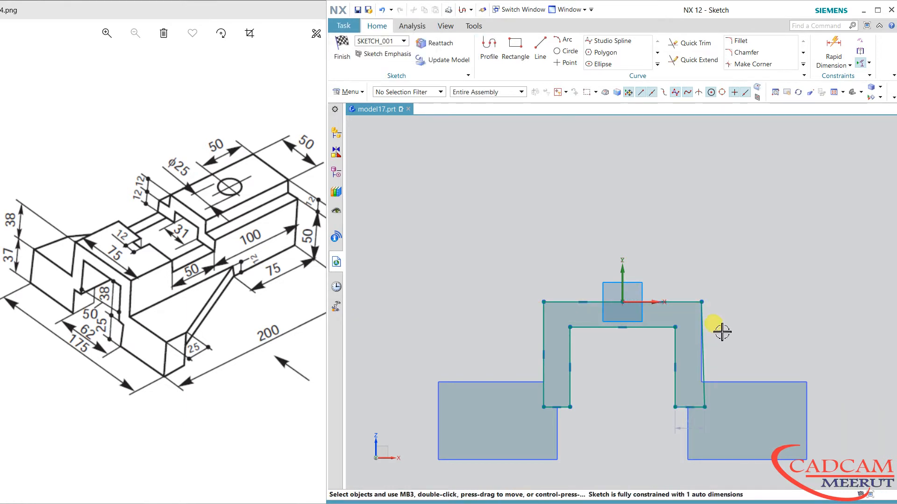
- Constrain the slanted outer line of the inverted-U profile to be vertical and finish the sketch
click(704, 361)
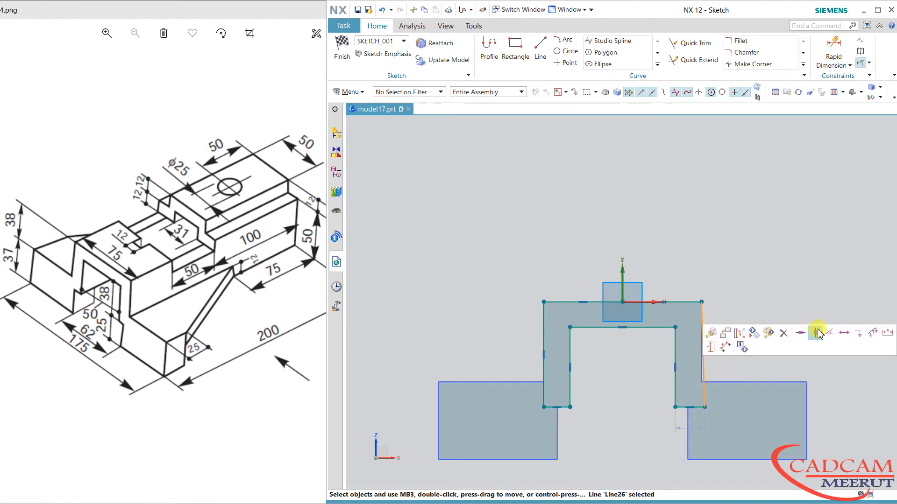
click(763, 332)
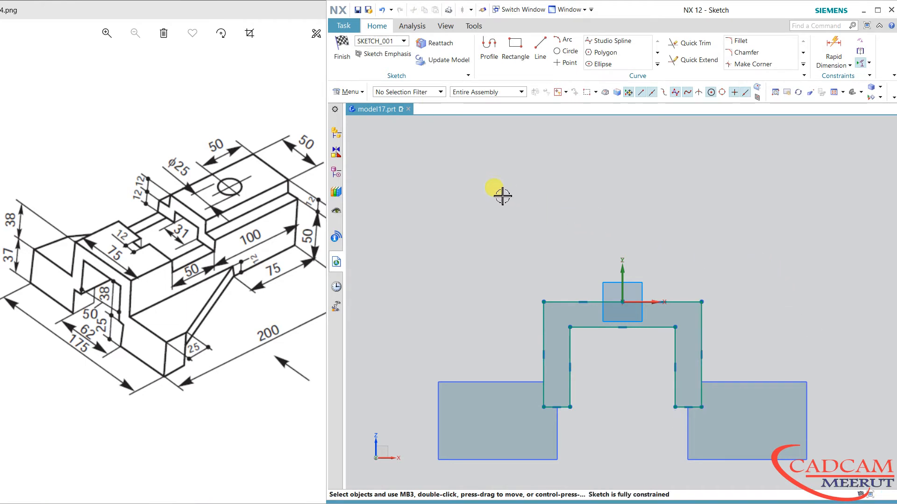
key(ctrl+q)
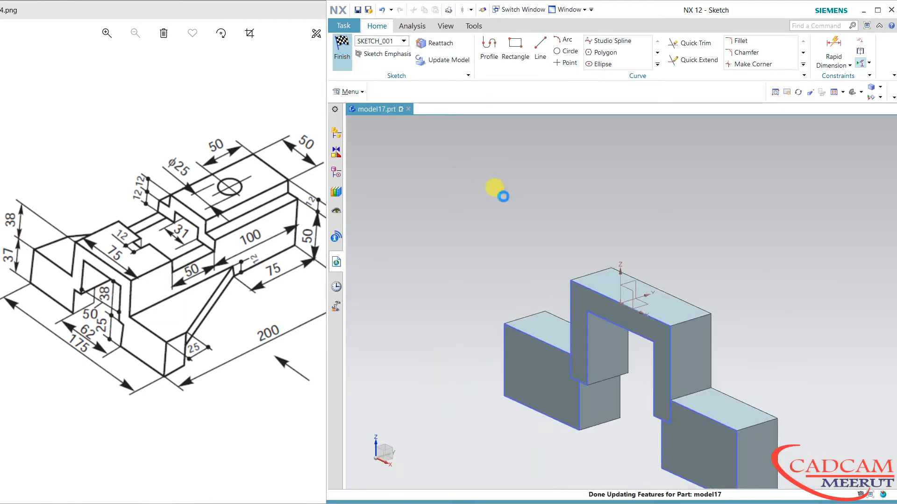
- Extrude the inverted-U profile 100 mm in the reversed direction, towards the back, and unite it with the front block
click(401, 55)
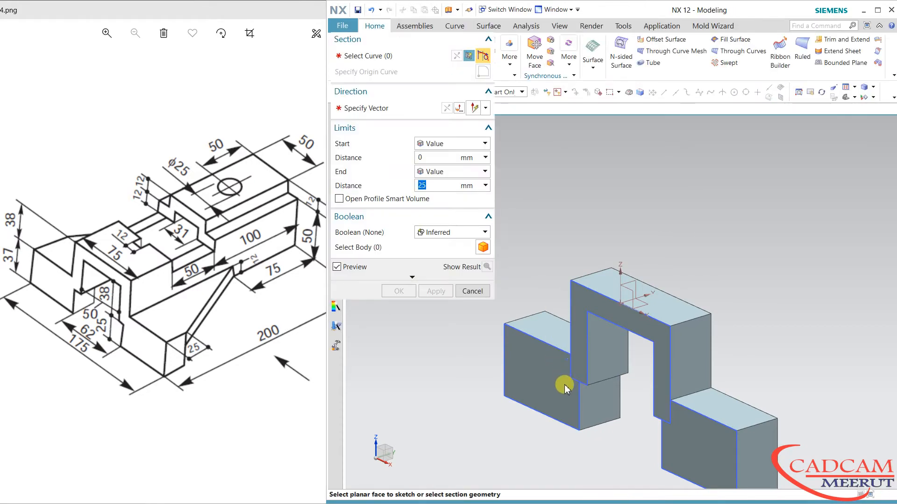
click(571, 369)
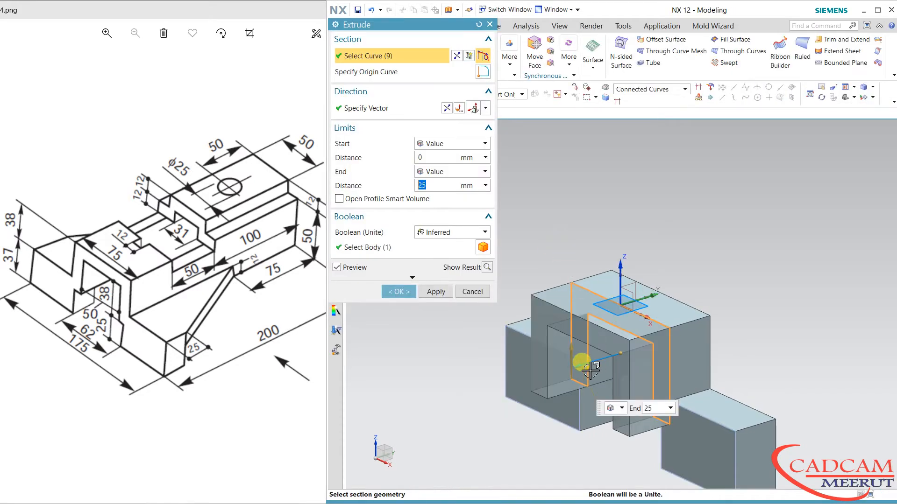
click(447, 108)
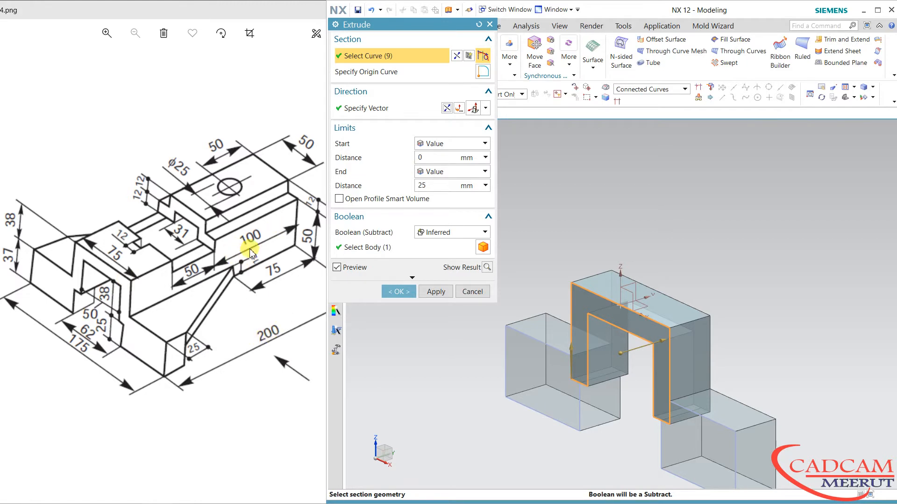
click(437, 187)
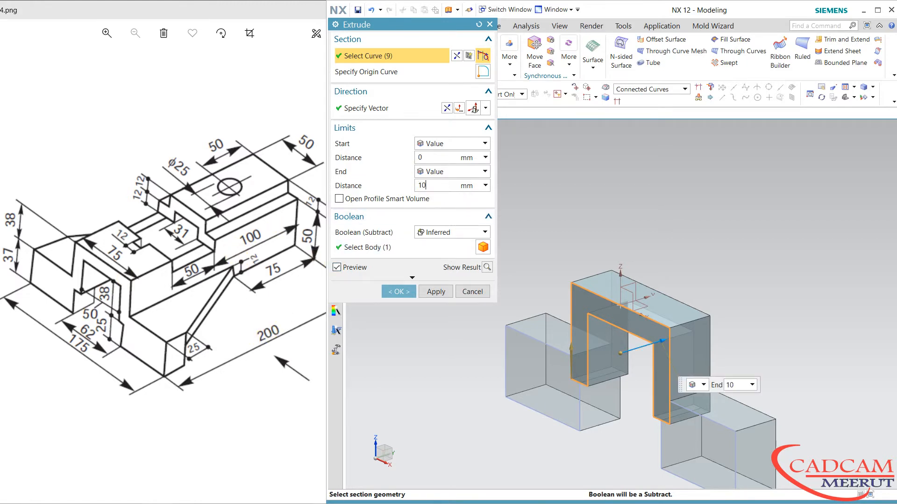
key(Return)
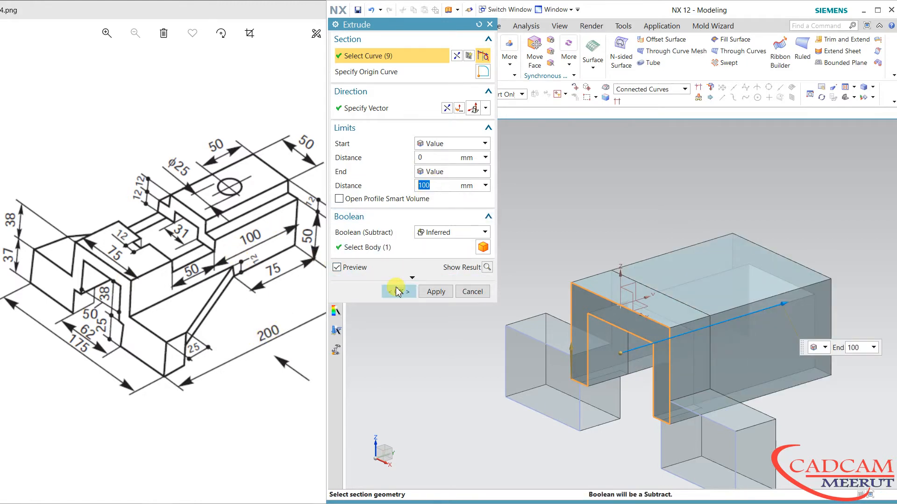
click(484, 232)
click(434, 252)
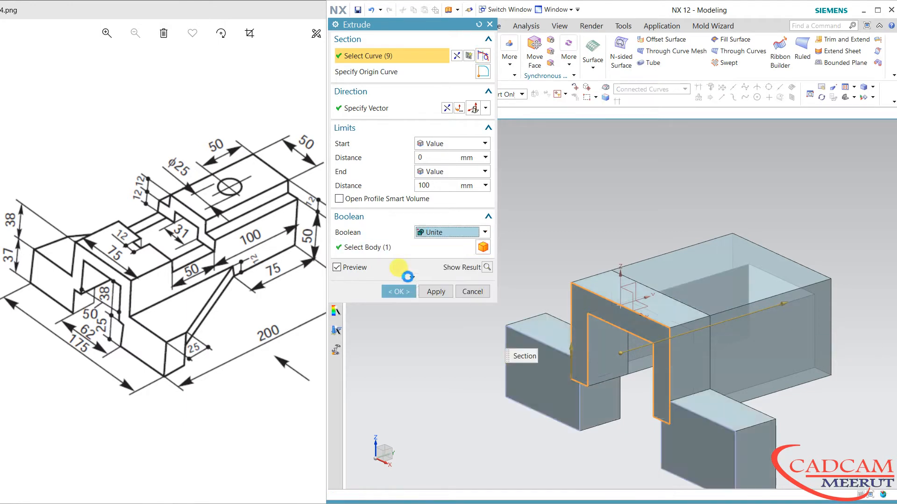
click(402, 293)
scroll(406, 314, down, 3)
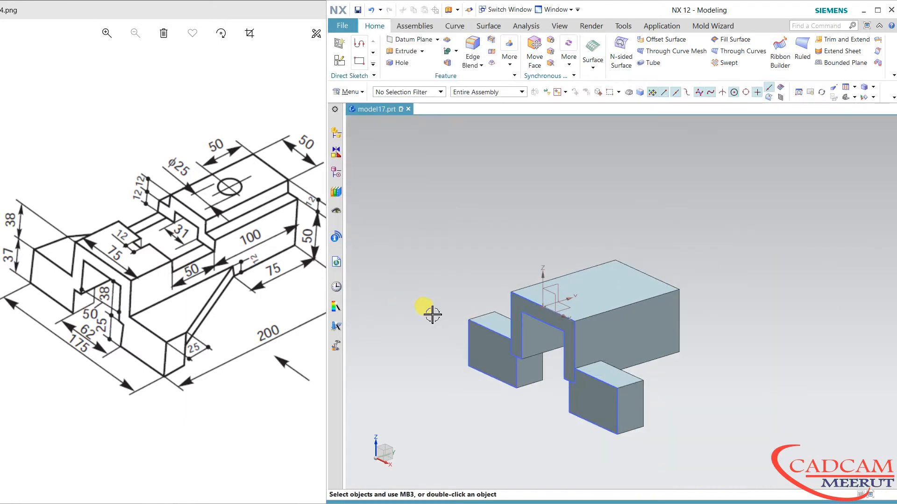
middle_drag(446, 307, 446, 308)
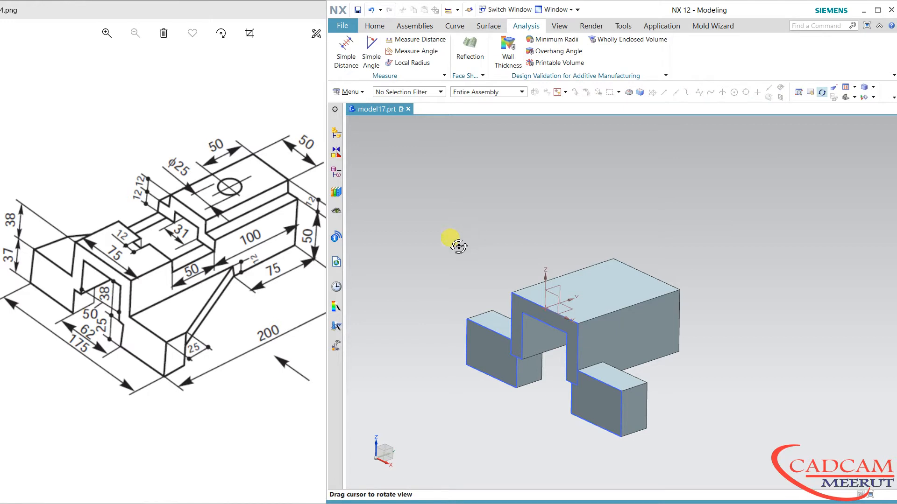
key(Escape)
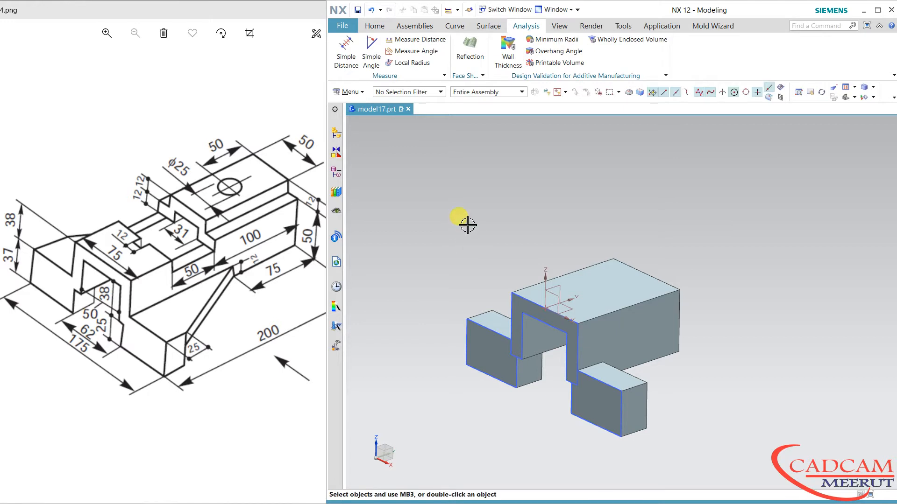
key(x)
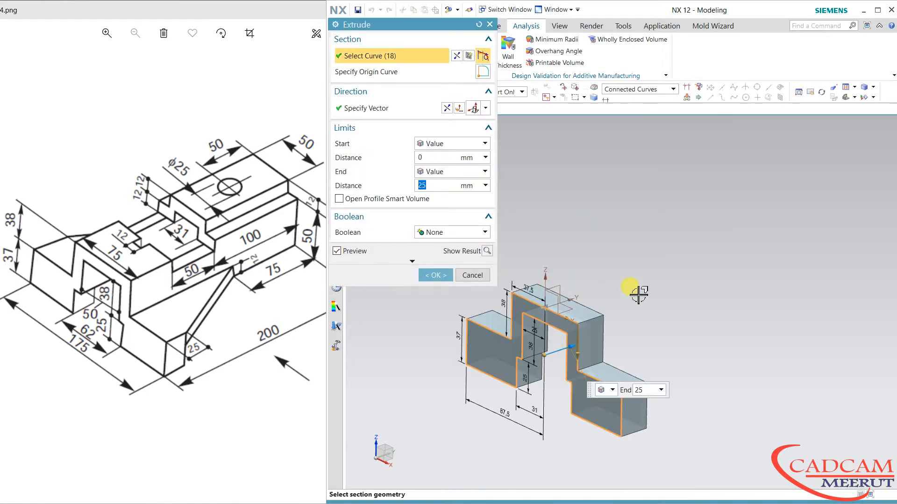
click(435, 275)
- Edit the inverted-U channel's extrusion and set its end distance to 200 mm
click(335, 172)
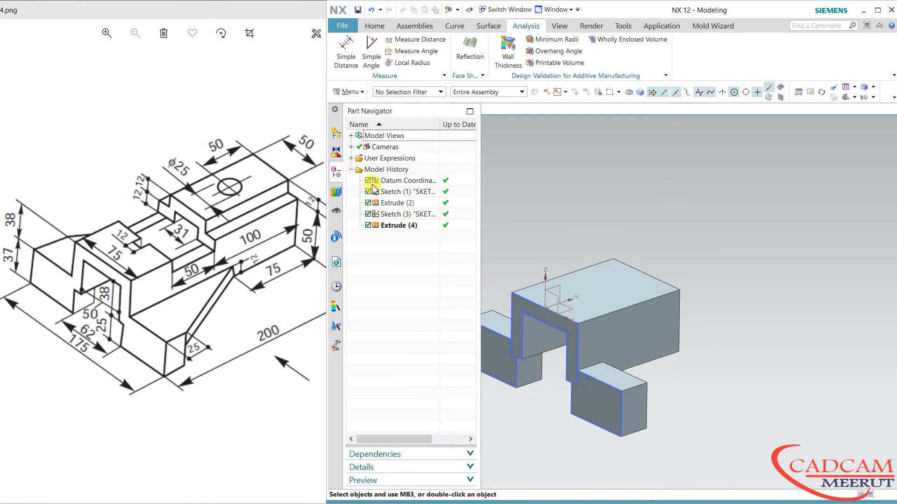
click(401, 214)
key(x)
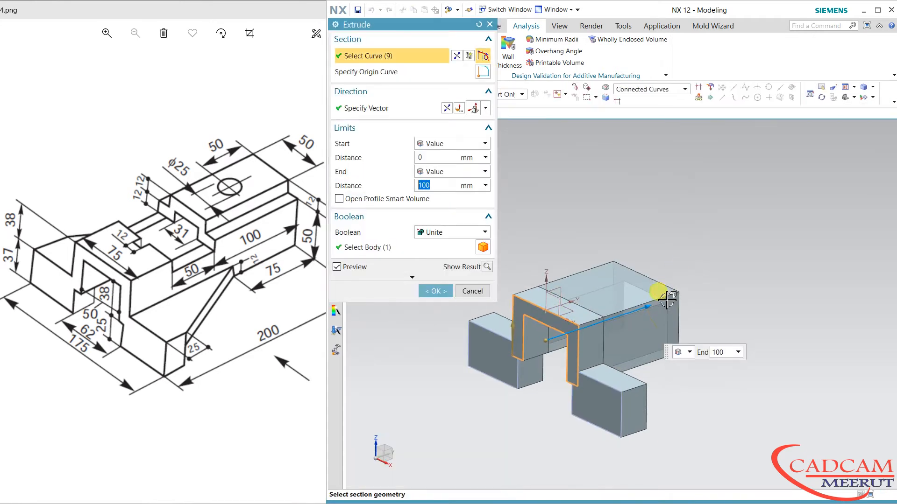
text(20)
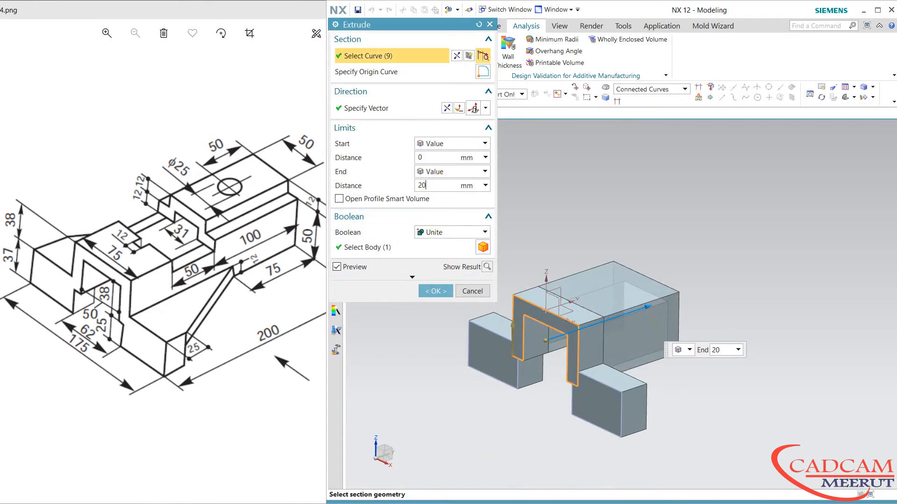
text(0)
key(Return)
click(435, 291)
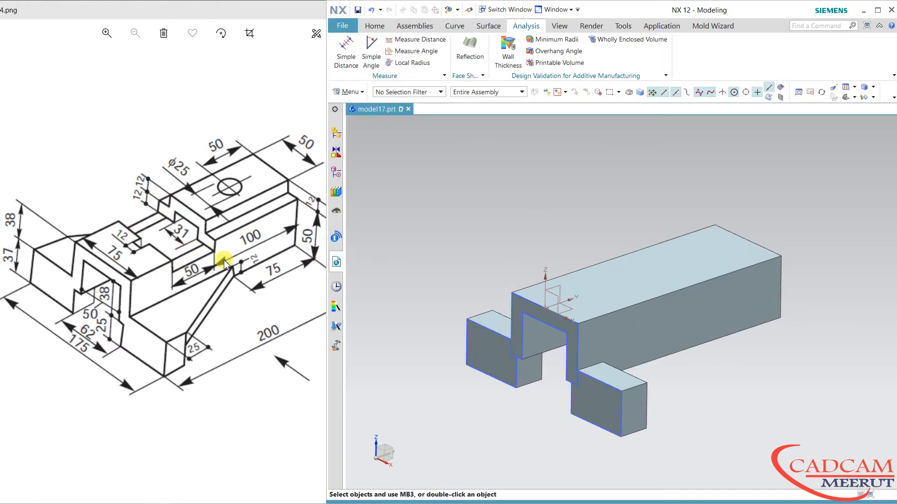
- Create a new sketch on the channel body's top face, with the face's long edge as horizontal reference
click(374, 26)
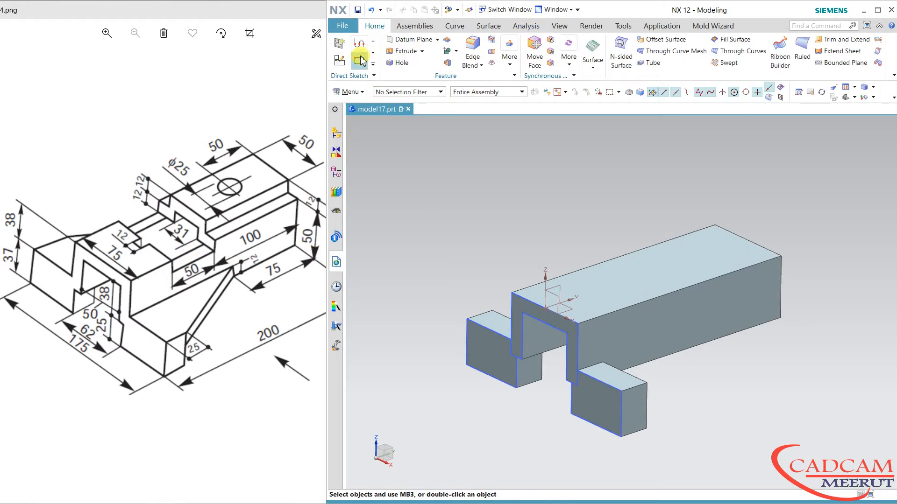
click(343, 66)
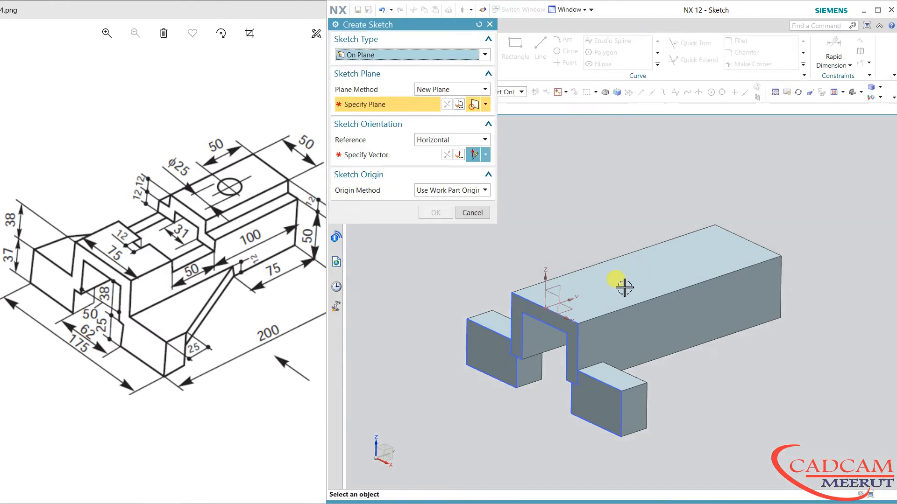
click(641, 294)
click(633, 265)
middle_click(611, 241)
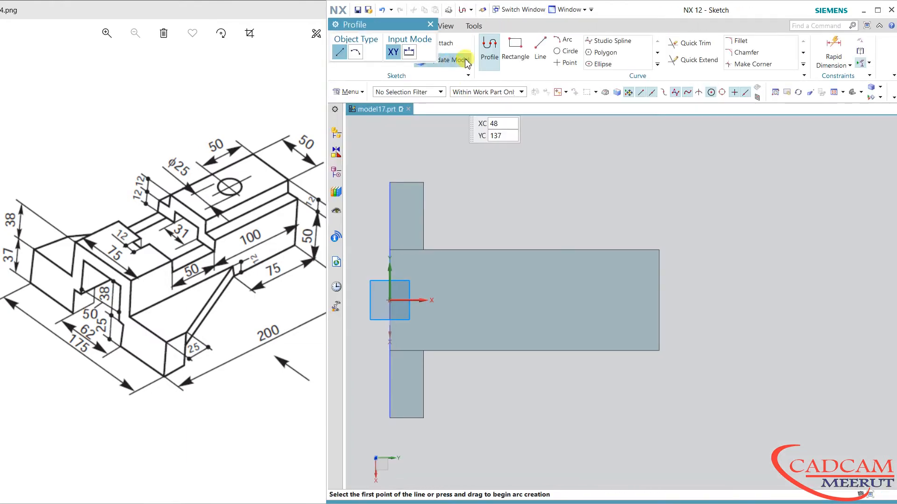
- Sketch a rectangle across the full width of the top face, ending at the channel's far back corner
click(515, 47)
click(494, 250)
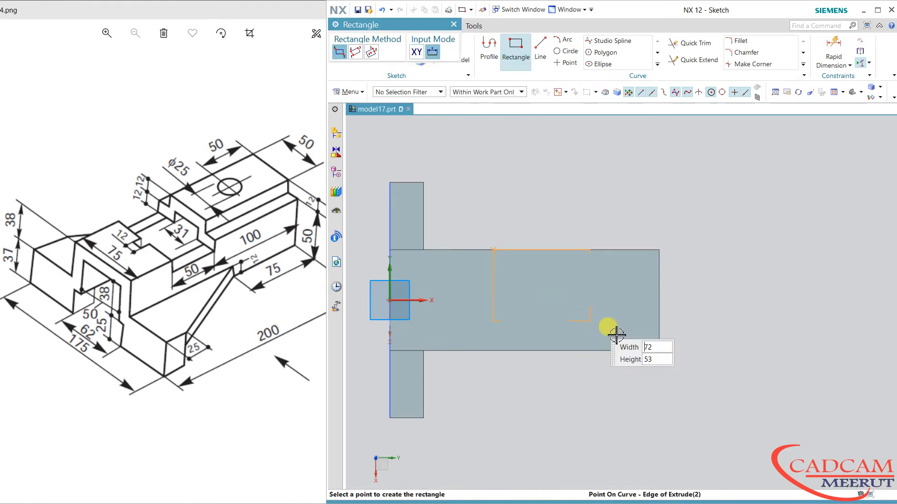
click(659, 351)
key(Escape)
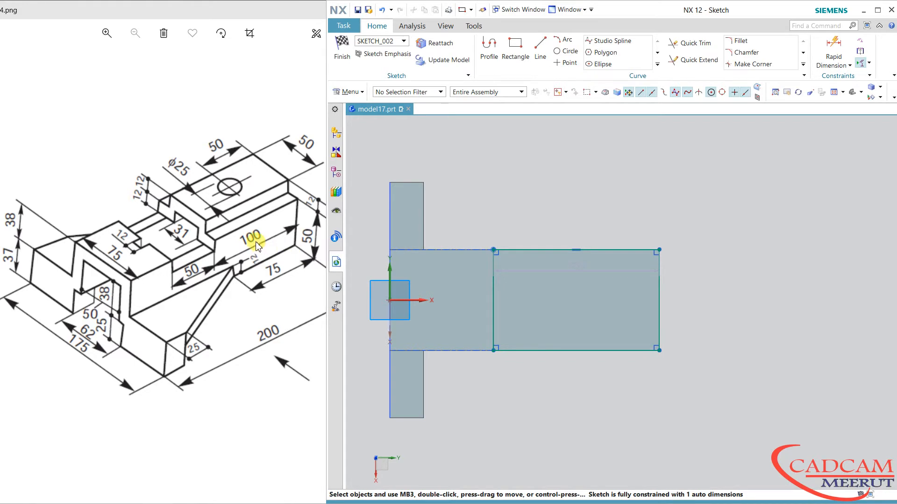
- Set the rectangle's length along the channel to 150 mm and finish the sketch
double_click(564, 271)
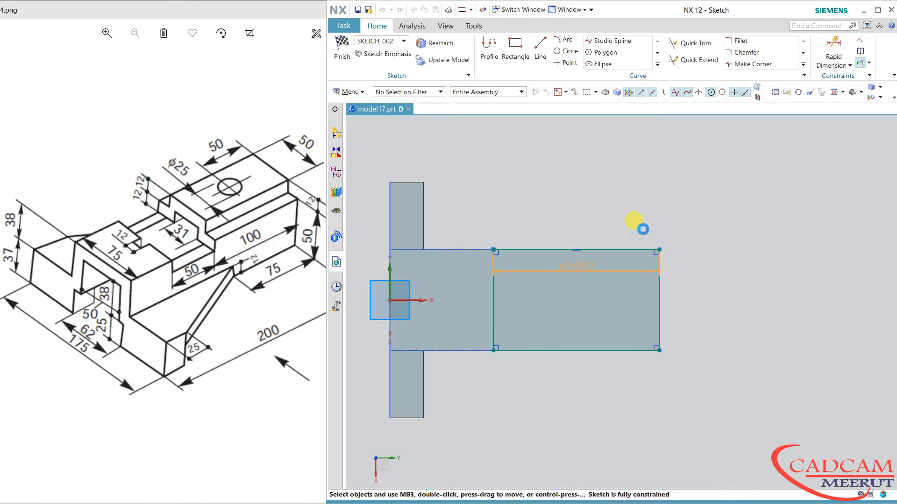
text(150)
key(Return)
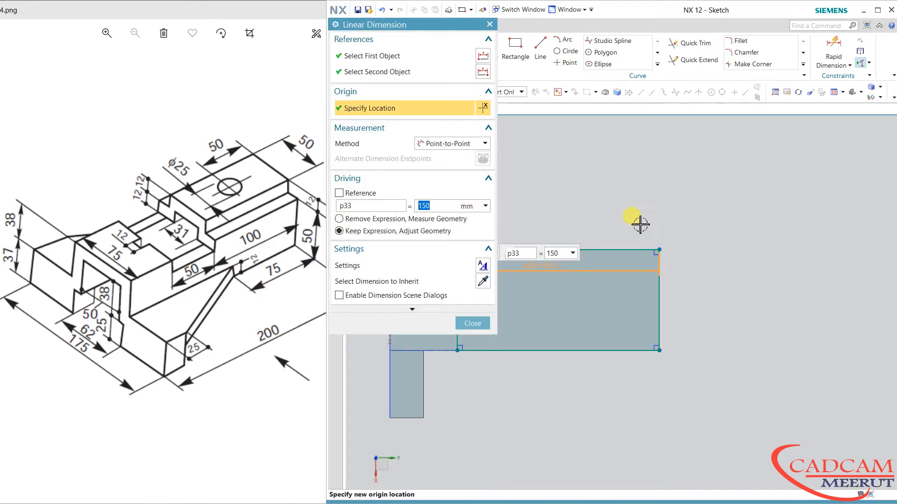
click(460, 323)
mouse_move(597, 386)
middle_down()
mouse_move(598, 336)
mouse_move(611, 345)
middle_up()
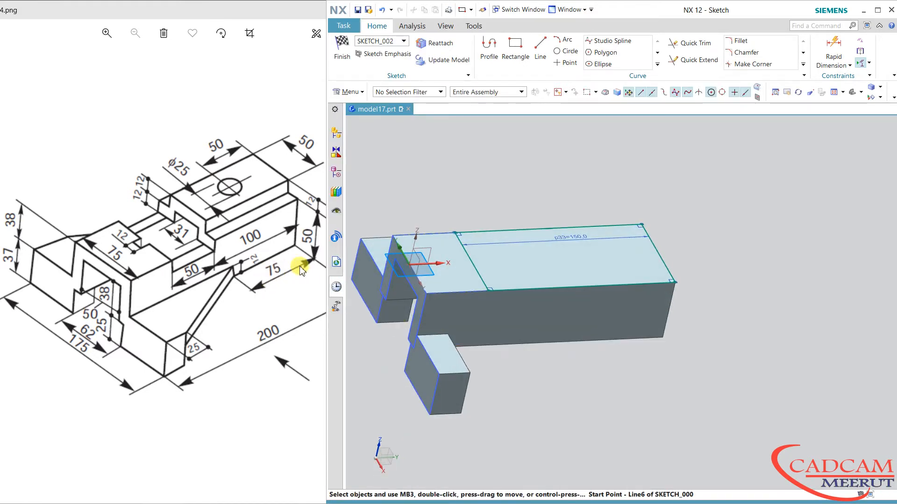
click(342, 52)
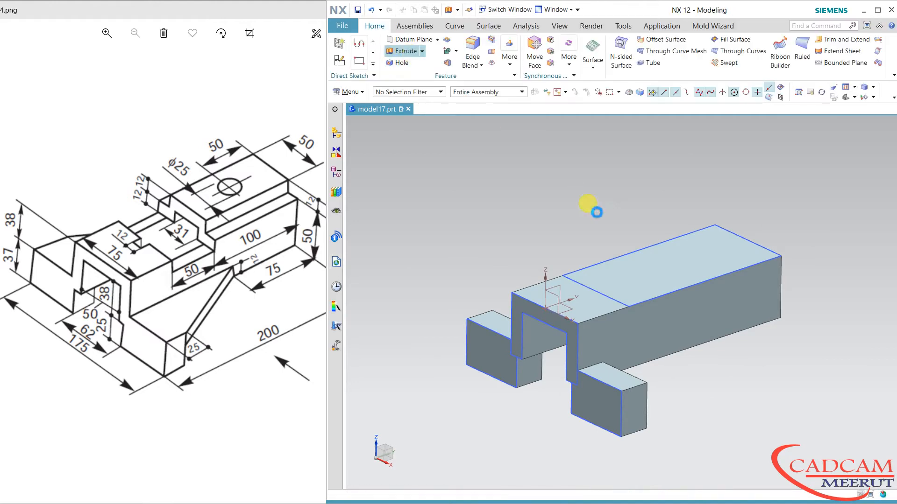
- Extrude the rectangle 12 mm downwards in the reversed direction and subtract it from the channel body
key(x)
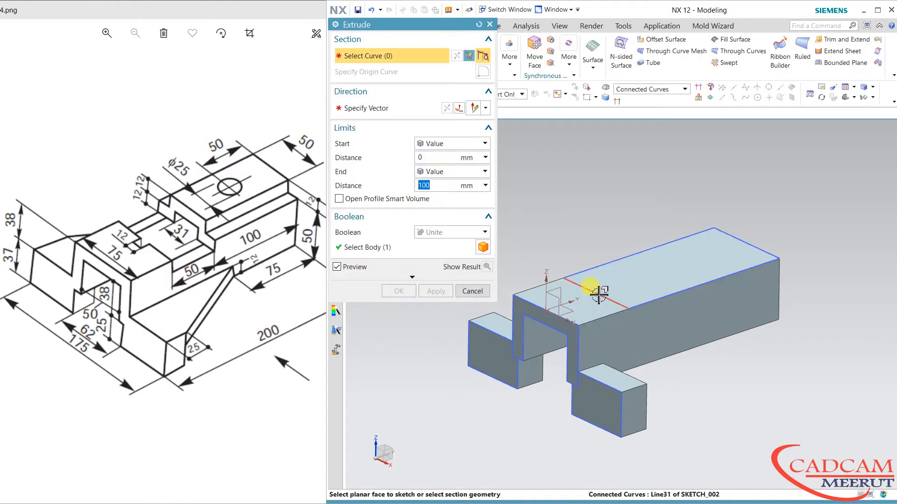
click(598, 295)
click(448, 110)
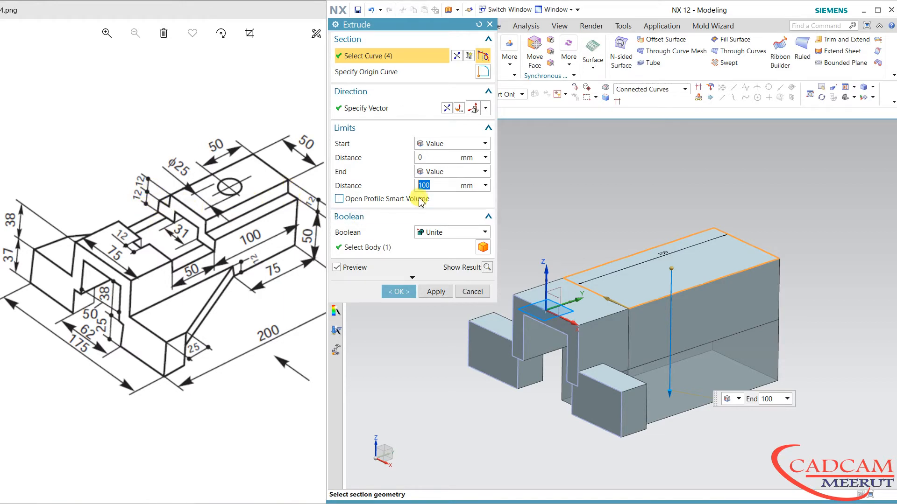
text(12)
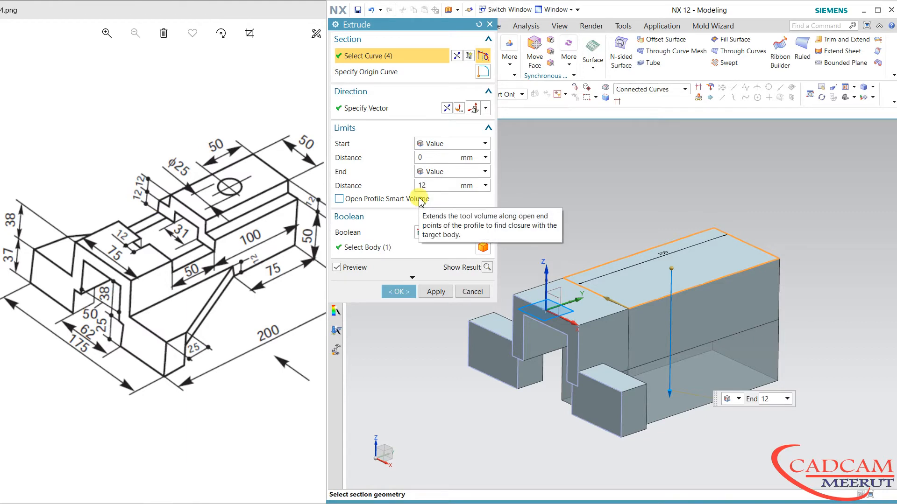
click(424, 232)
click(432, 263)
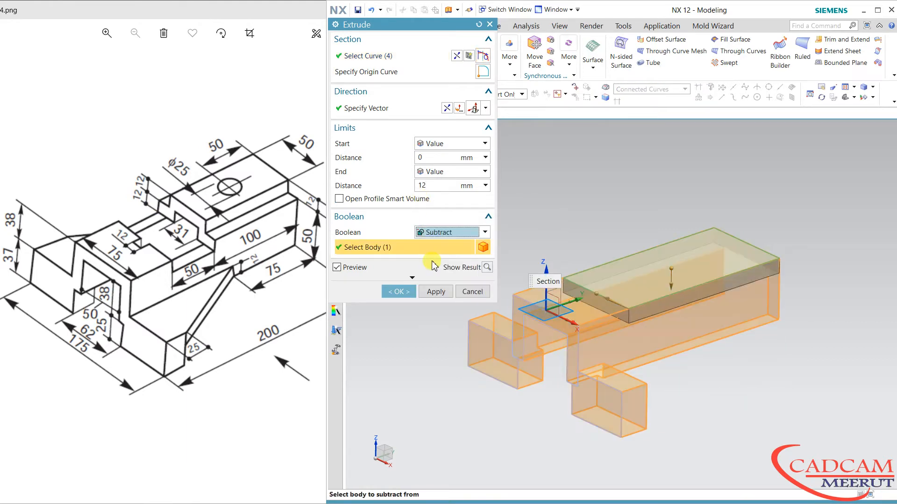
click(398, 291)
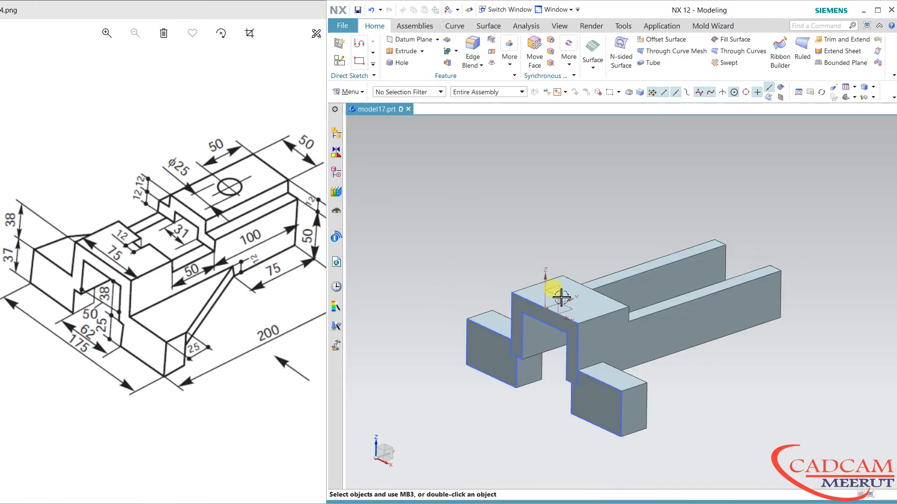
- Create a new sketch on the back end face of a channel leg, reversing the plane's normal and keeping the X axis as horizontal reference
click(337, 286)
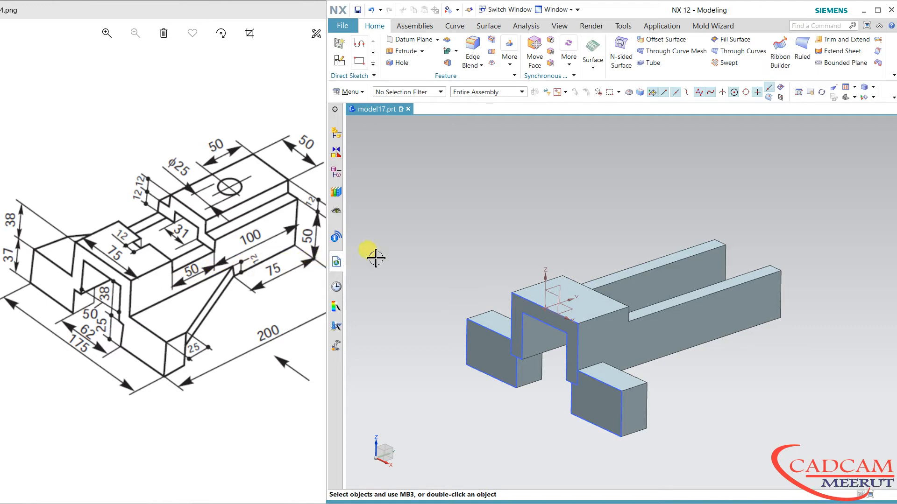
click(339, 62)
mouse_move(663, 164)
middle_down()
mouse_move(621, 216)
mouse_move(594, 230)
middle_up()
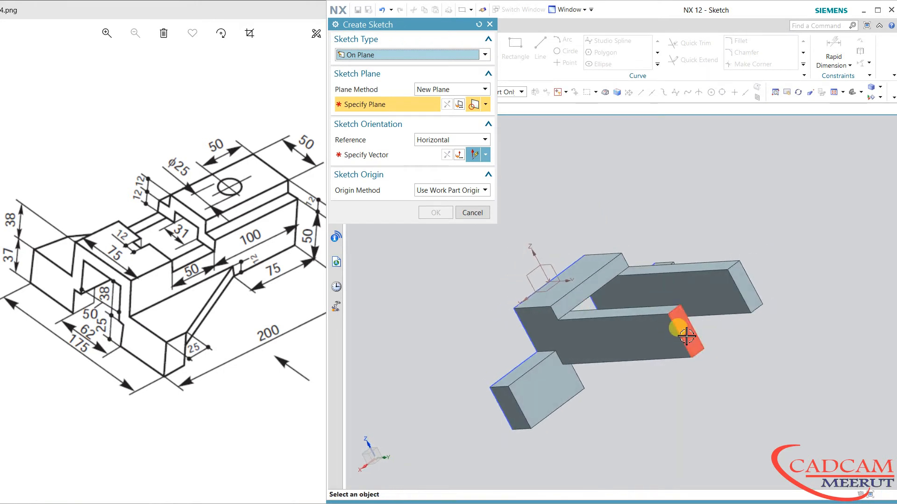
click(686, 336)
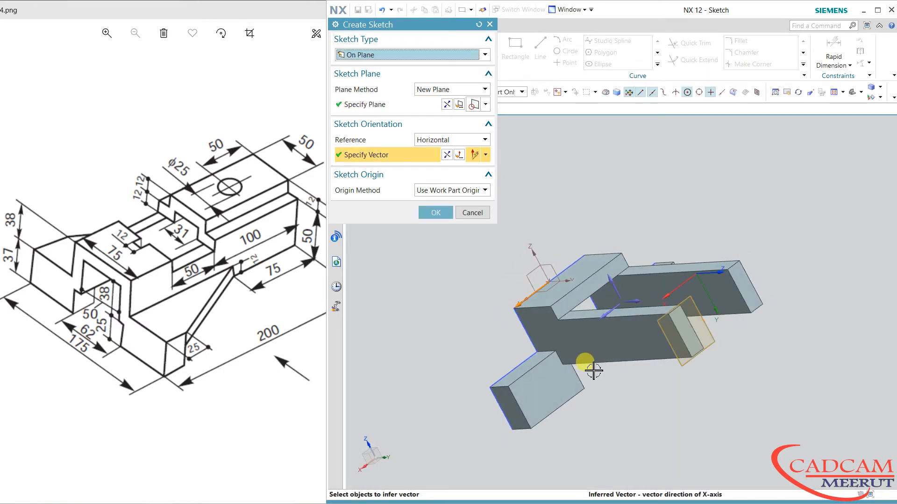
middle_drag(593, 370, 712, 356)
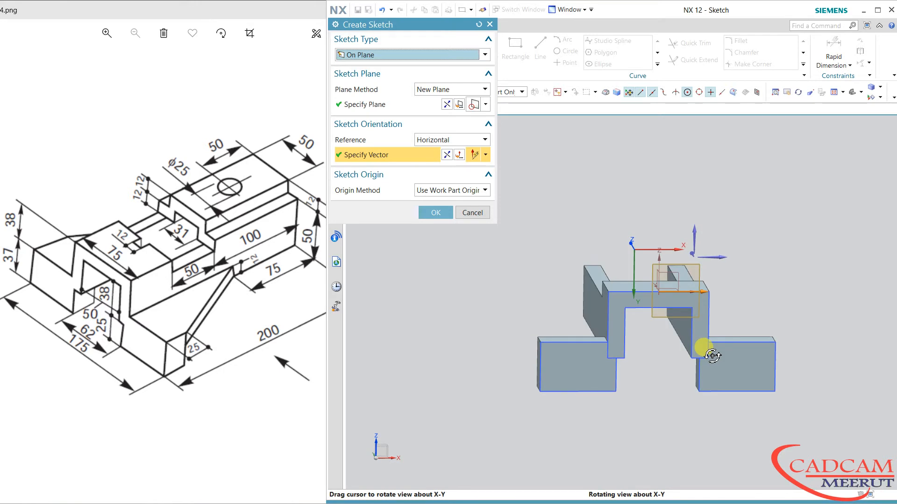
click(446, 105)
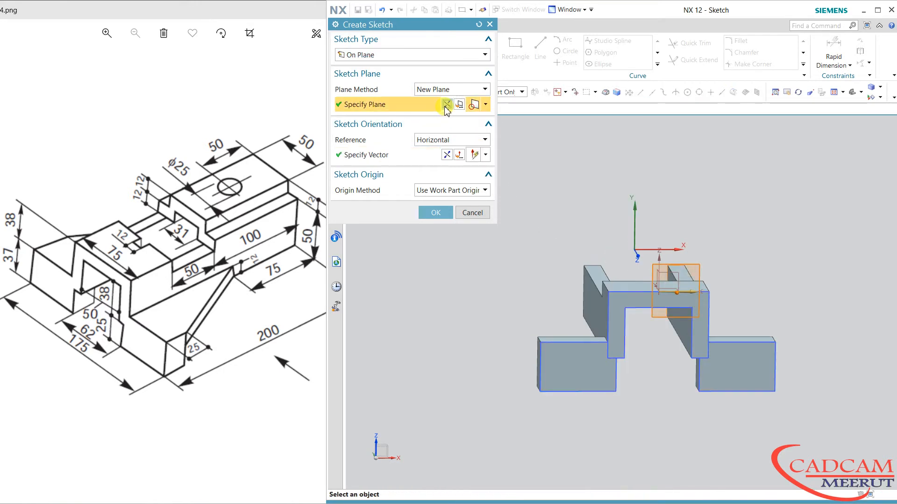
click(435, 212)
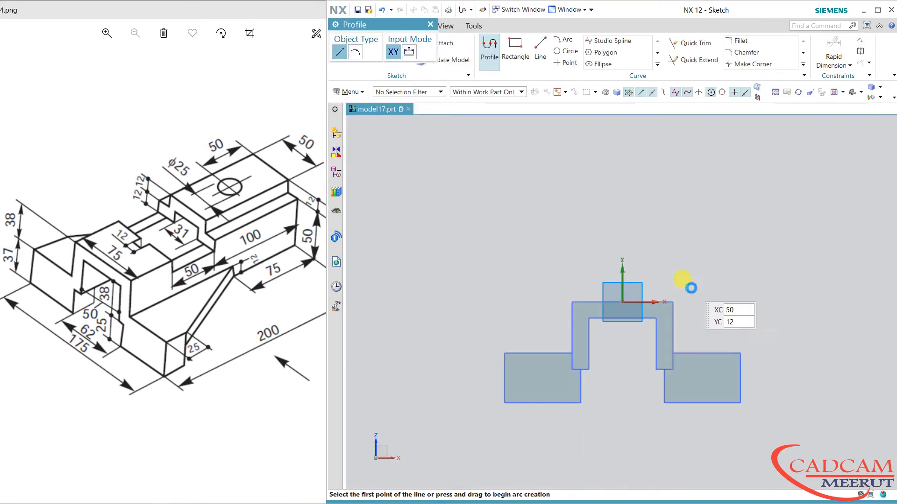
scroll(691, 288, up, 1)
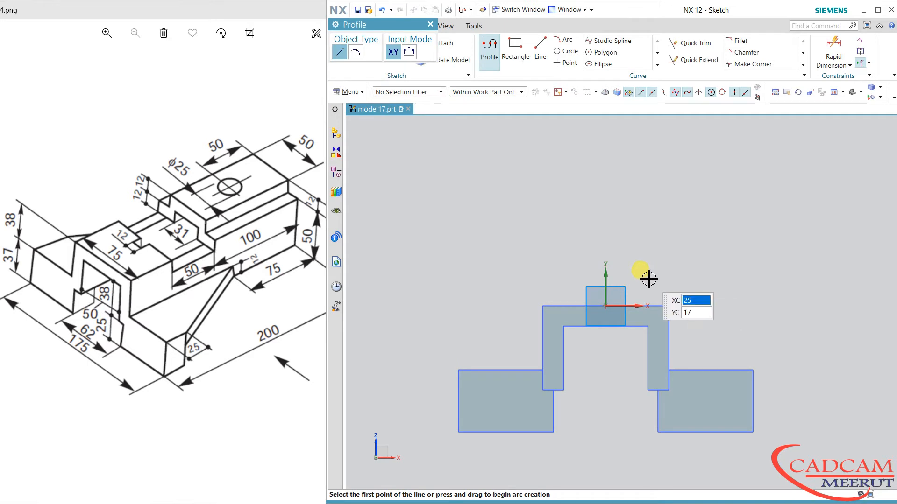
- Sketch the stepped outer outline between the channel legs' outer top corners, with 30 mm sides, about 12 mm shoulders and a raised centre about 13.9 mm high
middle_drag(649, 278, 649, 283)
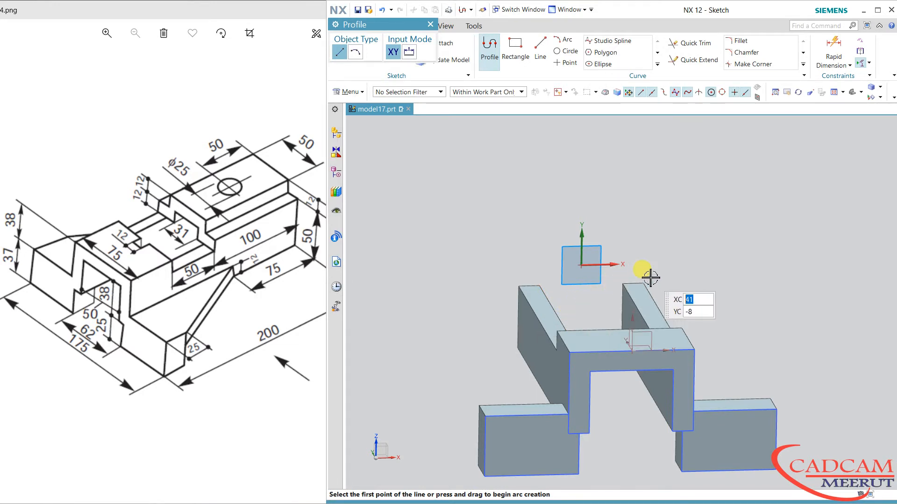
click(537, 317)
key(shift+F8)
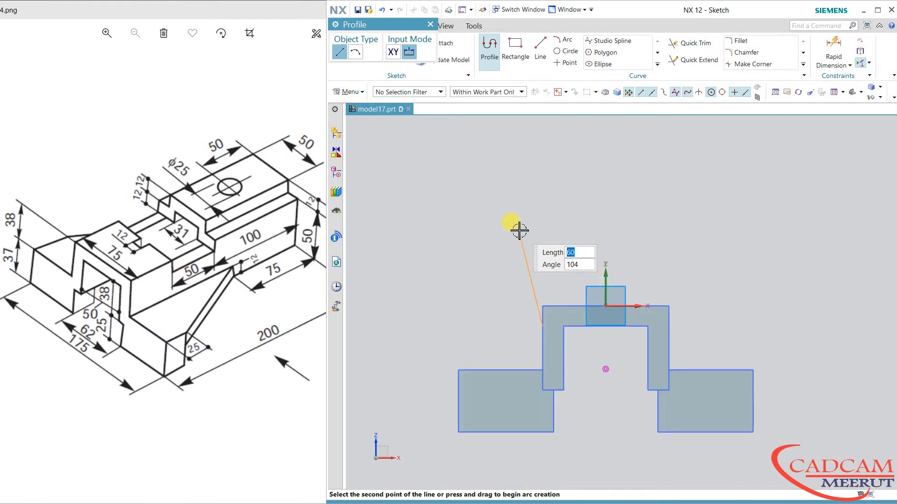
click(545, 277)
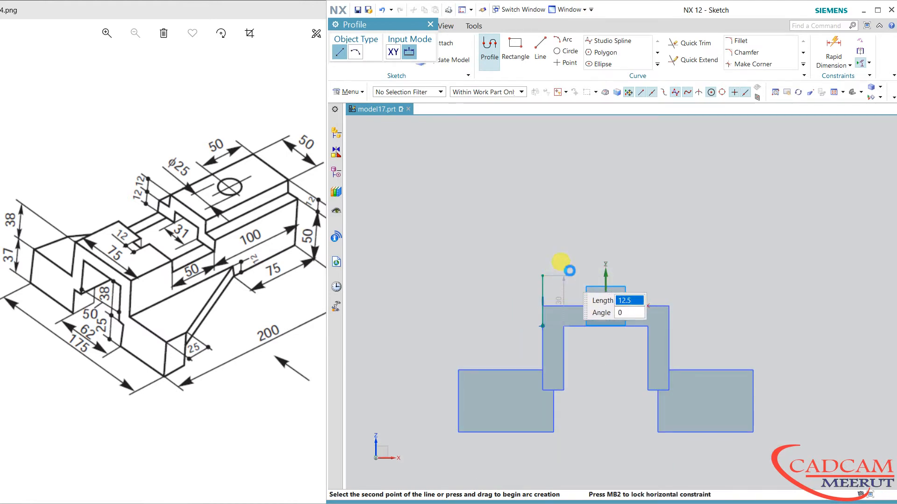
click(569, 271)
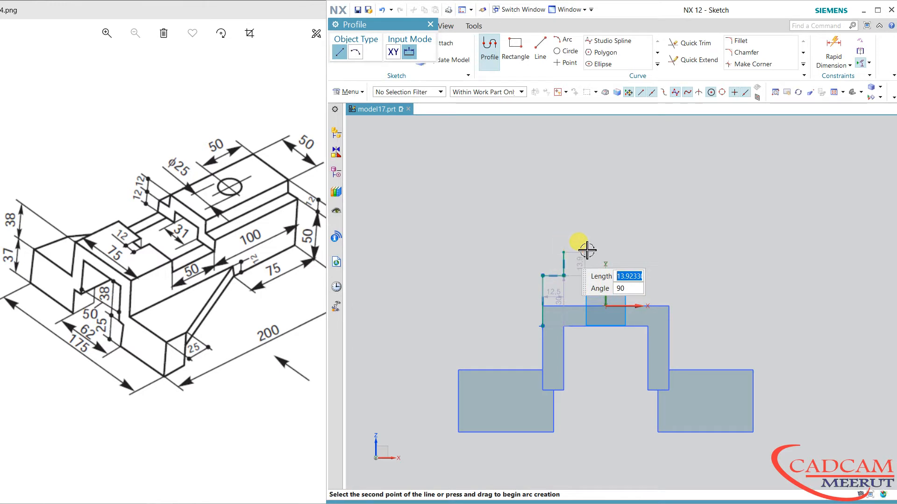
click(587, 251)
click(647, 251)
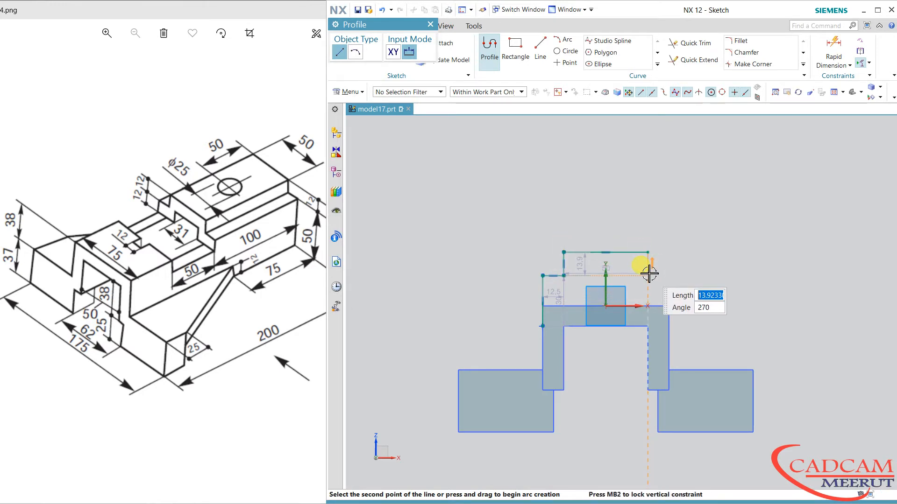
click(648, 272)
click(667, 274)
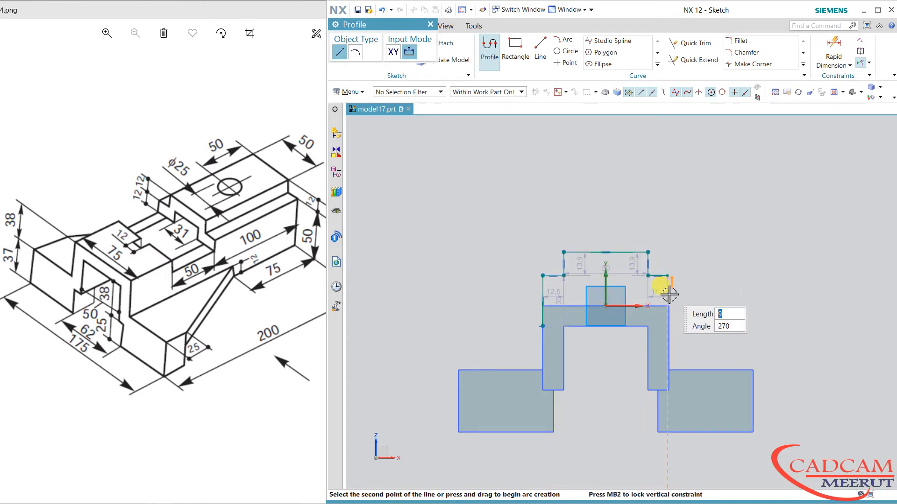
mouse_move(668, 295)
middle_down()
mouse_move(662, 304)
mouse_move(664, 297)
middle_up()
click(671, 282)
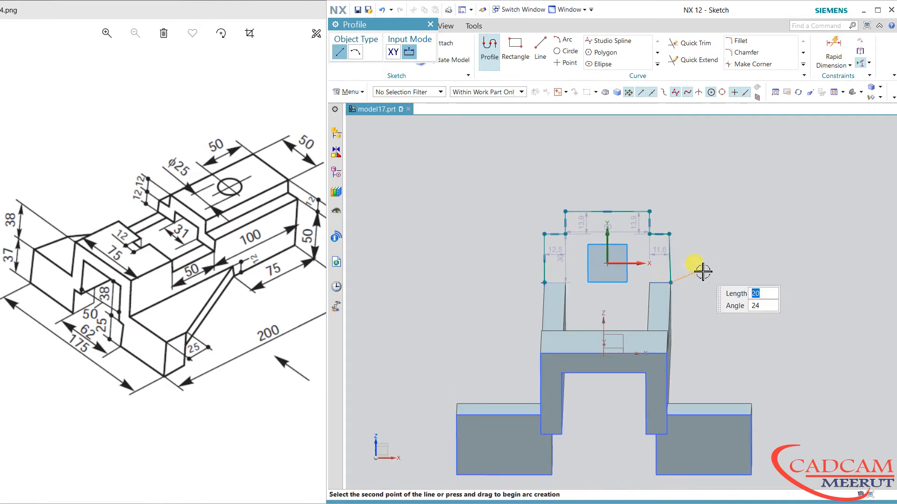
- Close the profile along its bottom, forming a rectangular slot 31 mm wide and about 22 mm high between the legs
click(638, 282)
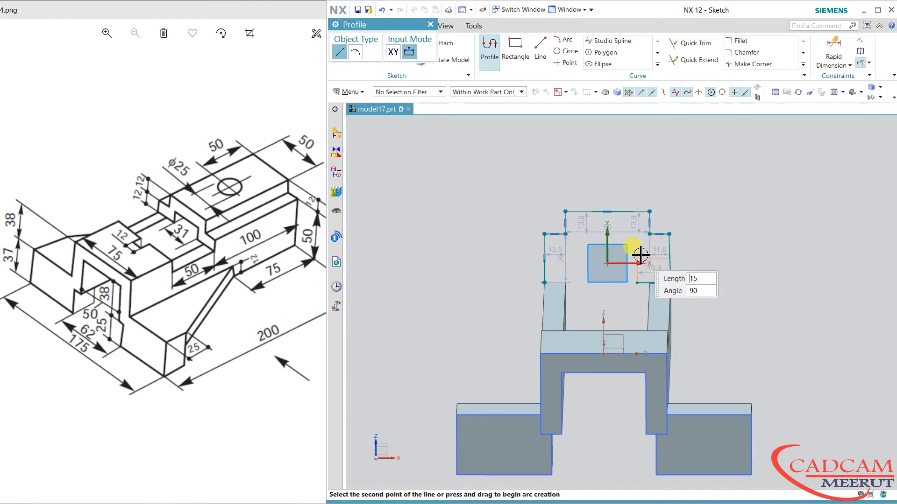
click(637, 247)
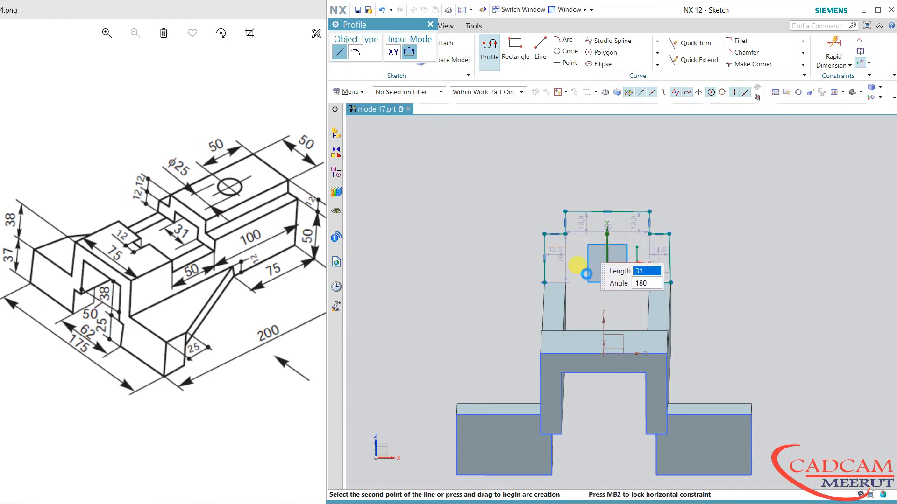
click(584, 247)
click(585, 283)
click(547, 283)
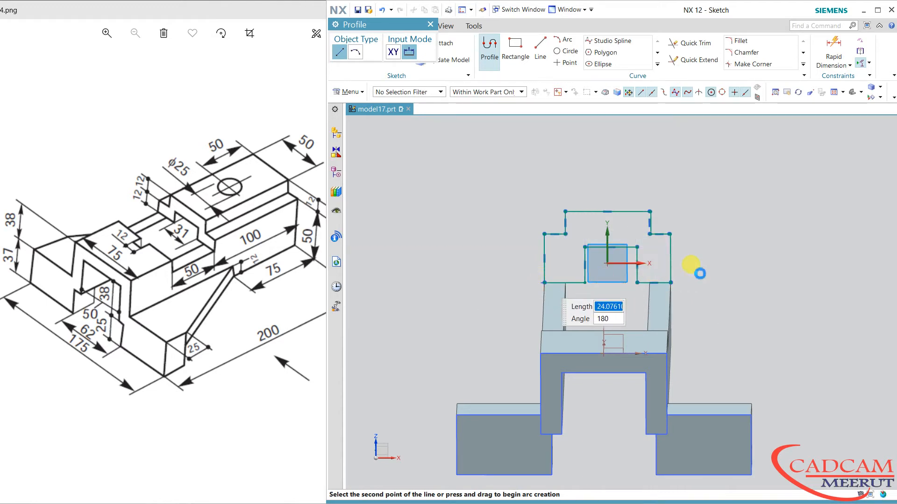
key(Escape)
key(Escape)
scroll(709, 237, up, 1)
scroll(710, 238, up, 2)
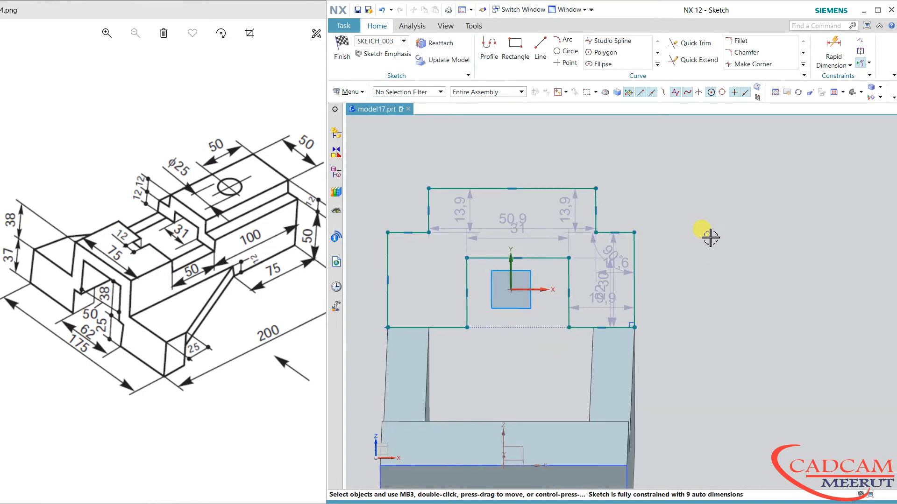
- Apply equal-length constraints to the two horizontal shoulder lines and to the two bottom lines beside the slot
click(626, 232)
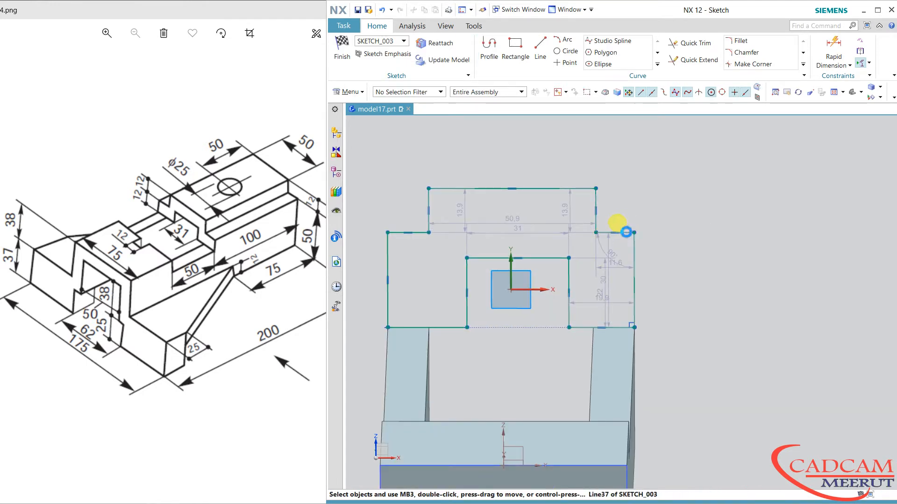
click(415, 233)
click(570, 206)
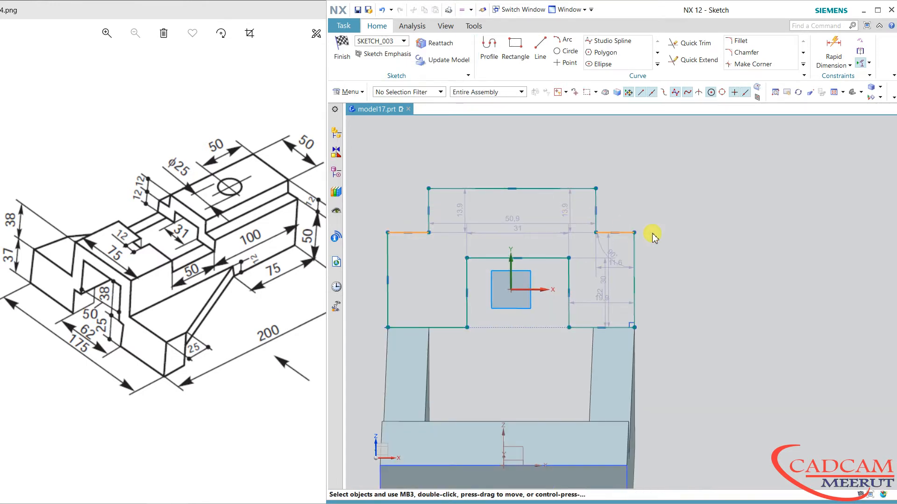
click(585, 327)
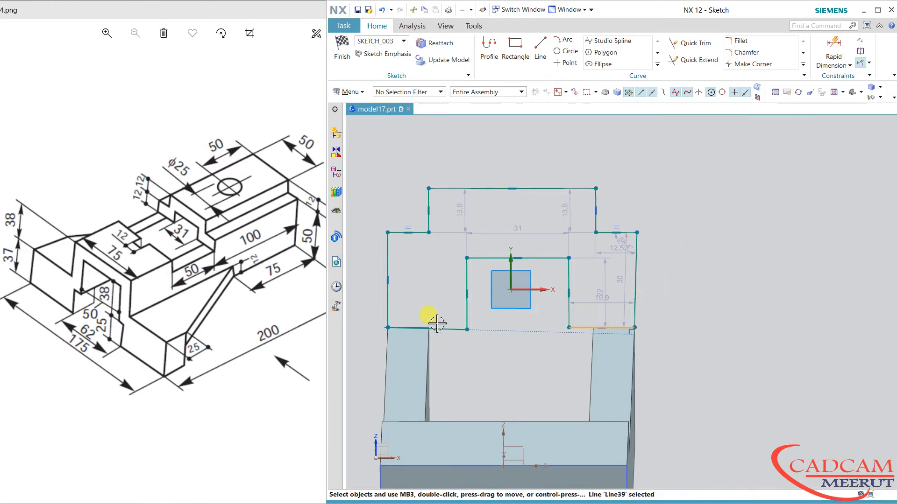
click(450, 329)
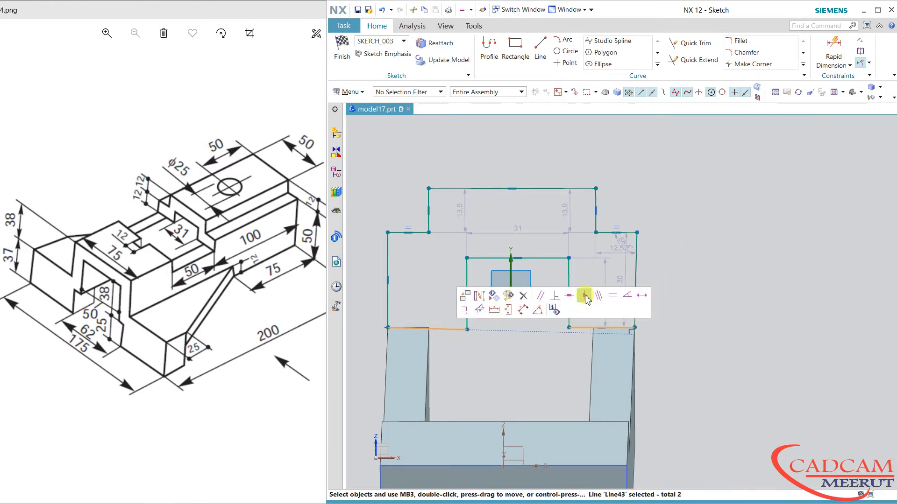
click(602, 296)
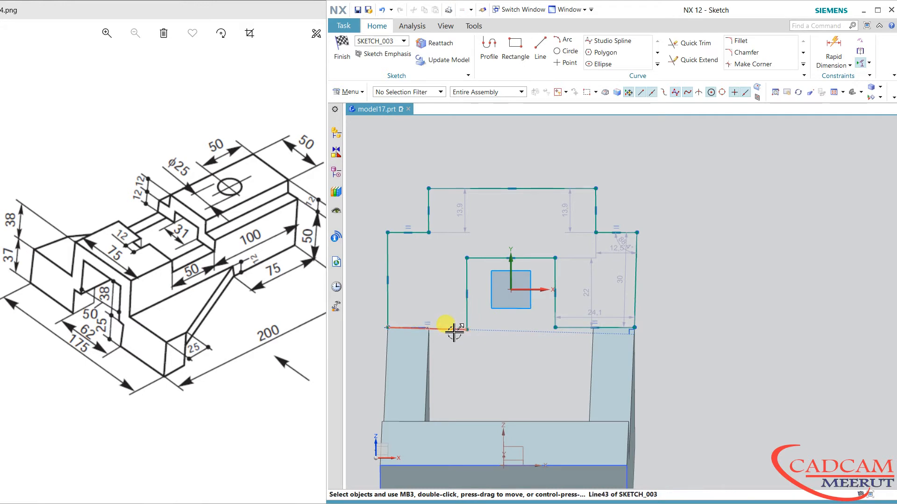
click(561, 302)
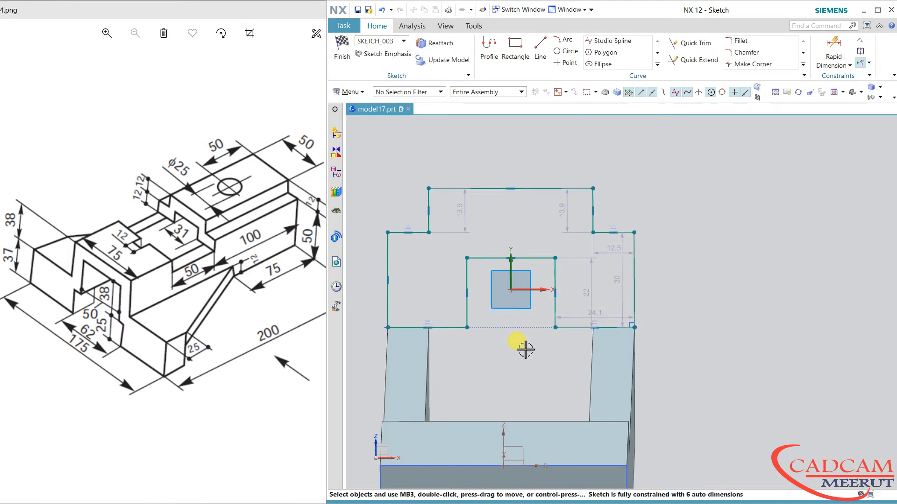
- Make the two short vertical sides of the raised centre equal in length
click(594, 206)
click(429, 200)
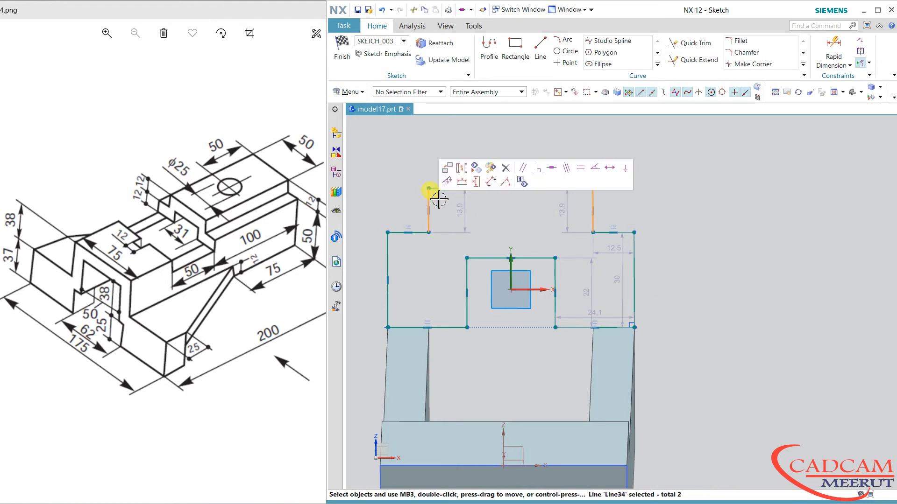
click(580, 168)
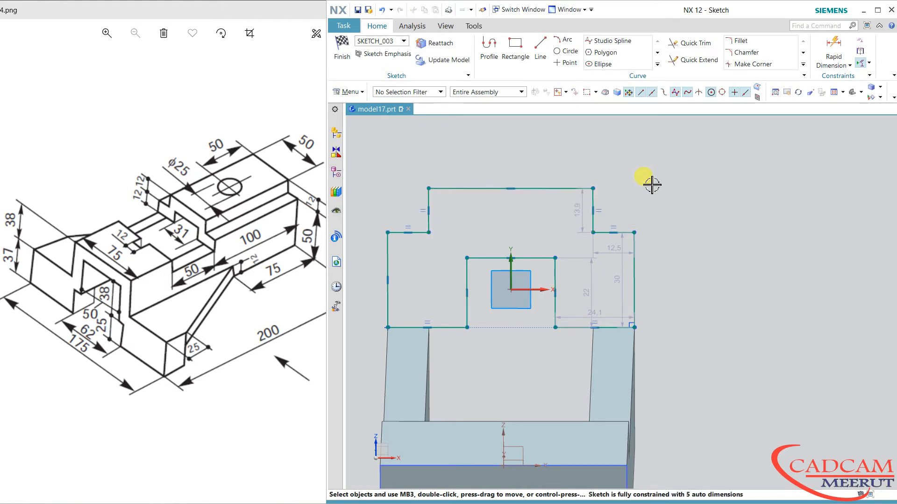
- Constrain the midpoints of the profile's top line and the slot's top line to the vertical sketch axis
click(701, 206)
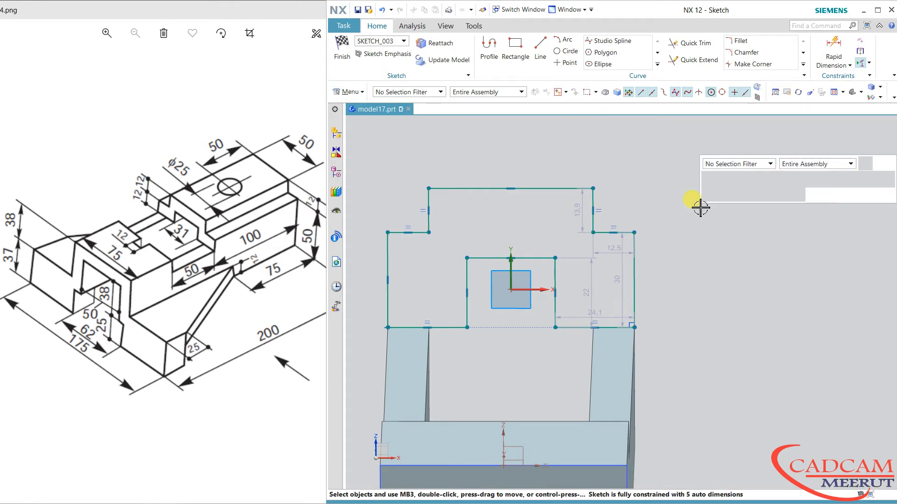
click(511, 189)
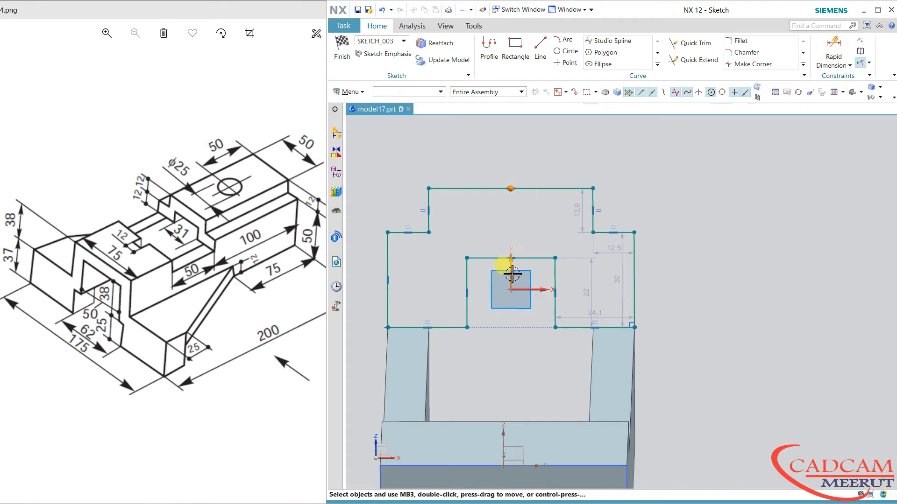
click(511, 275)
click(526, 252)
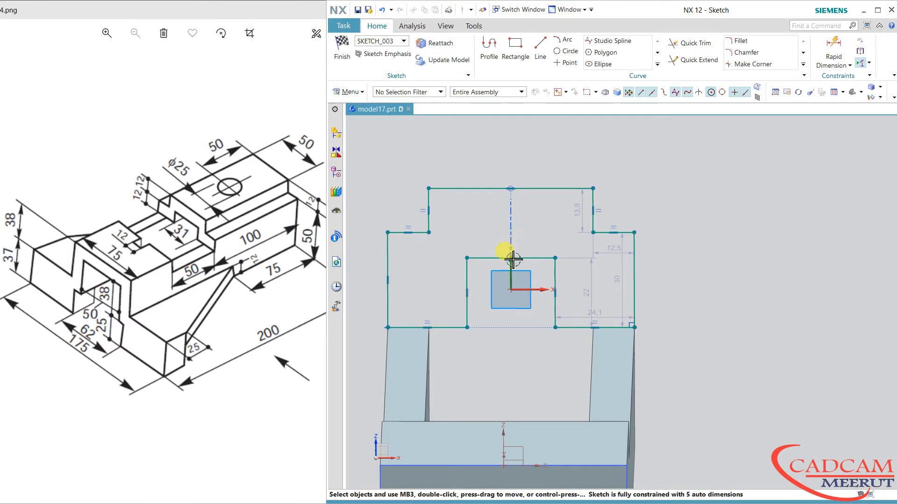
click(512, 258)
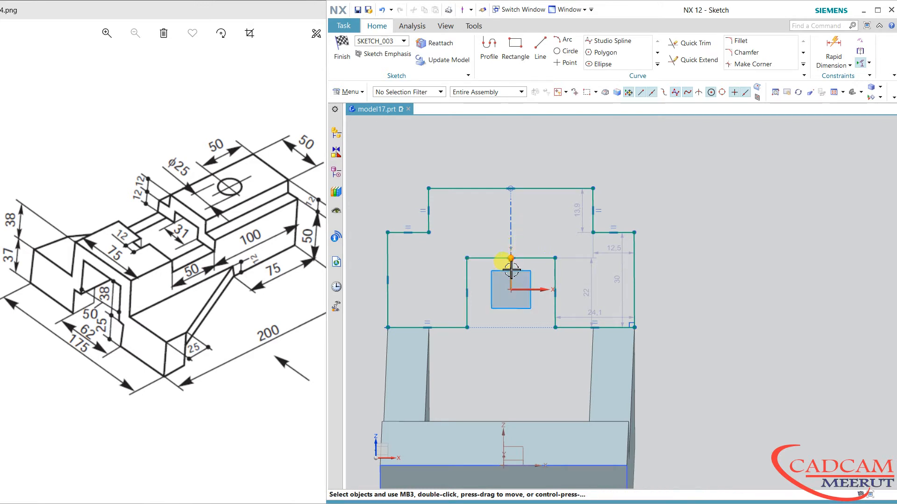
click(511, 266)
click(526, 252)
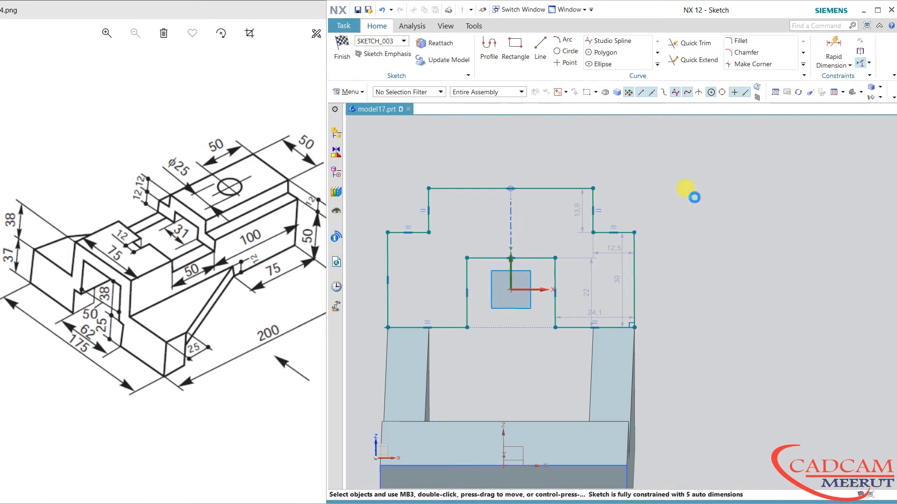
- Dimension the width of the profile's raised centre at 50 mm
key(F8)
shift+middle_drag(662, 239, 689, 174)
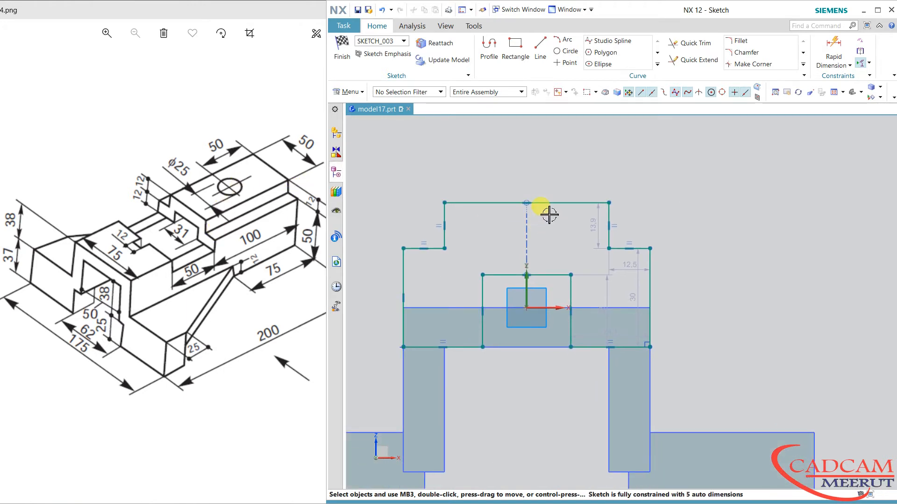
click(823, 50)
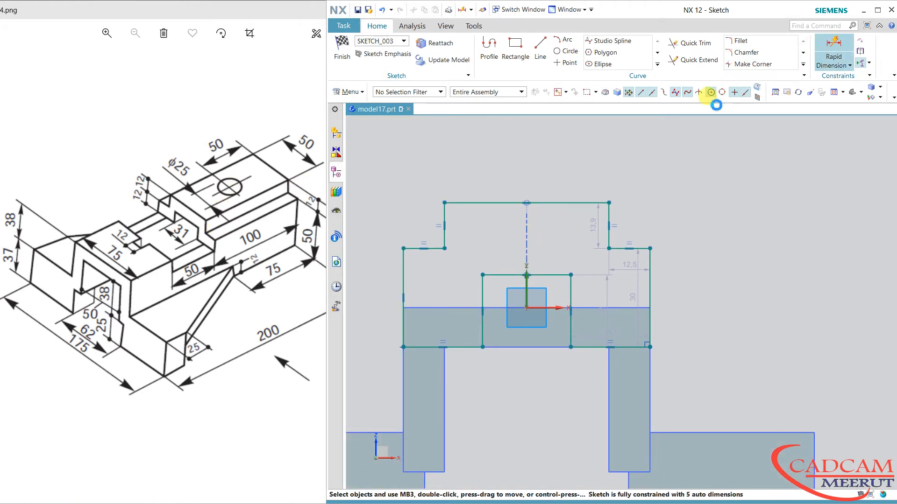
click(566, 199)
click(547, 154)
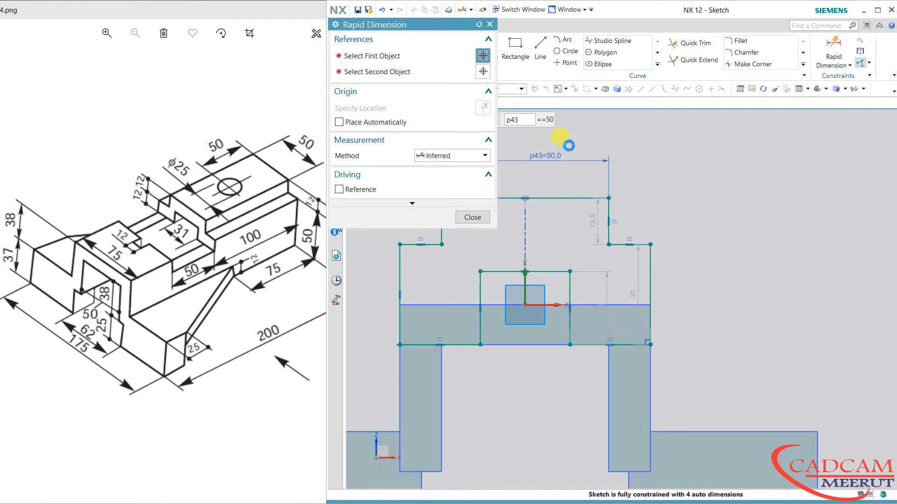
key(Return)
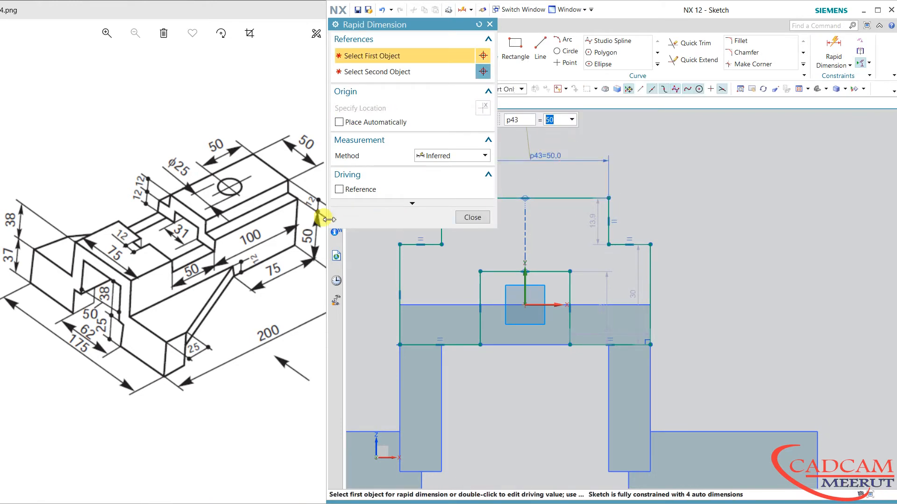
- Set the raised centre's height to 12 mm and the outer side height below the shoulders to 12 mm
click(597, 220)
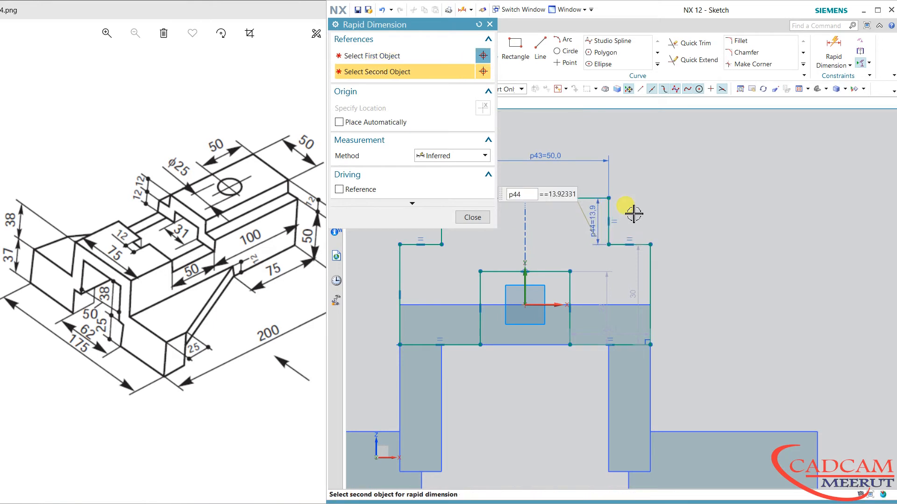
text(12)
key(Return)
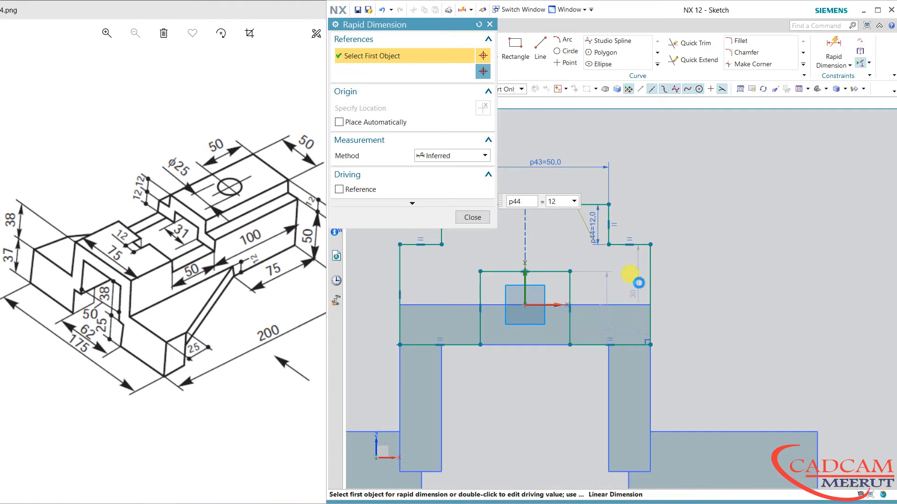
click(638, 282)
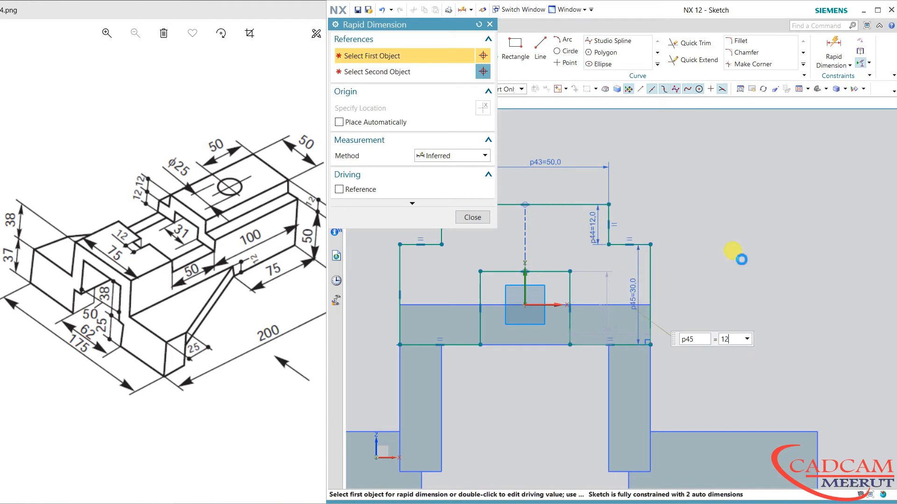
key(Return)
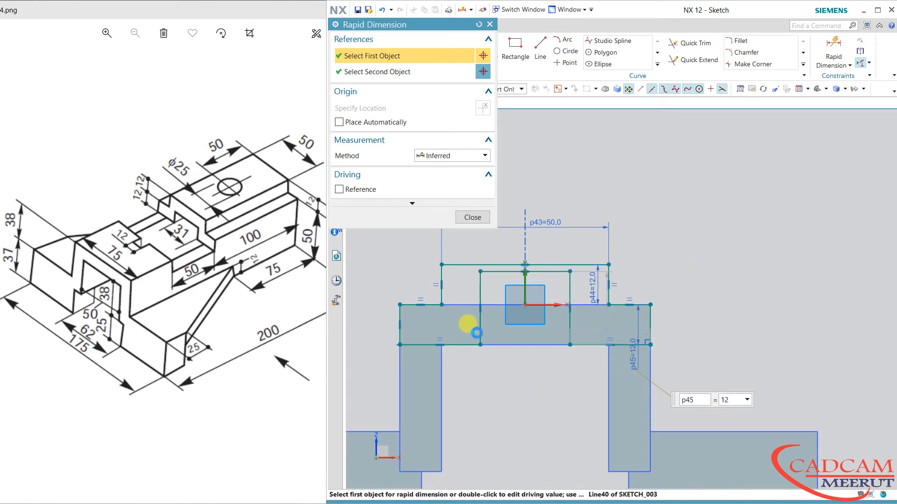
- Dimension the slot's width between its two vertical sides and set it to 31 mm
click(481, 328)
click(482, 331)
click(525, 381)
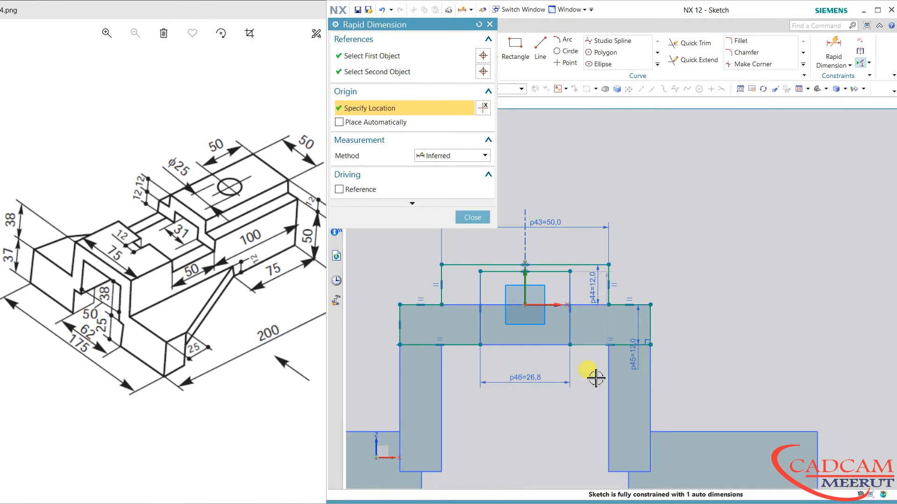
text(31)
key(Return)
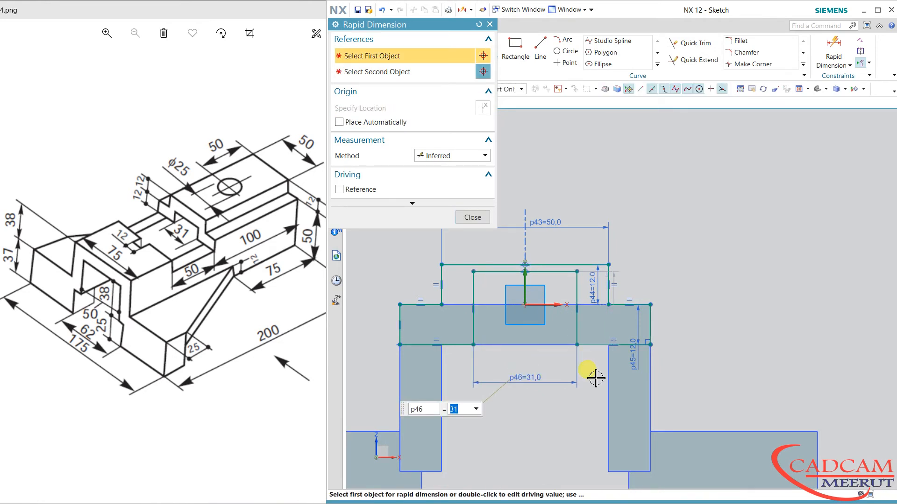
- Leave the dimension command and move the slot's top line lower, away from the profile's top line
click(583, 276)
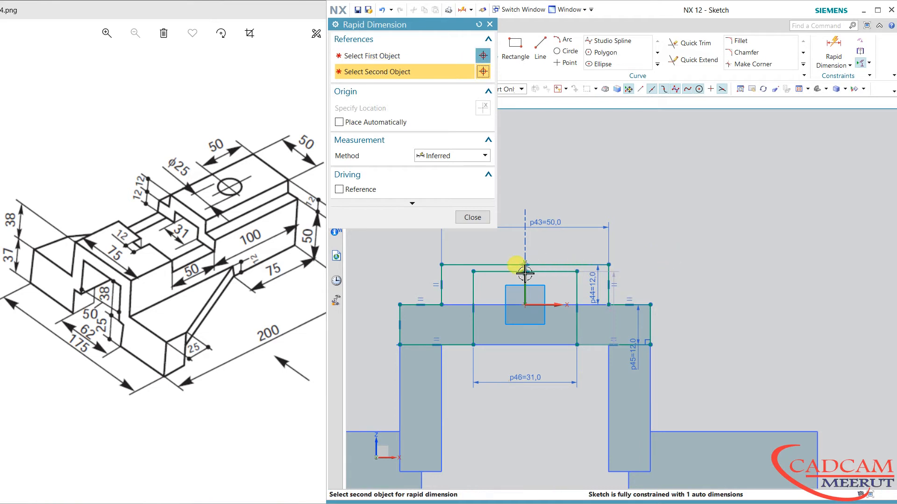
click(469, 222)
mouse_move(476, 274)
mouse_down()
mouse_move(477, 300)
mouse_move(477, 291)
mouse_up()
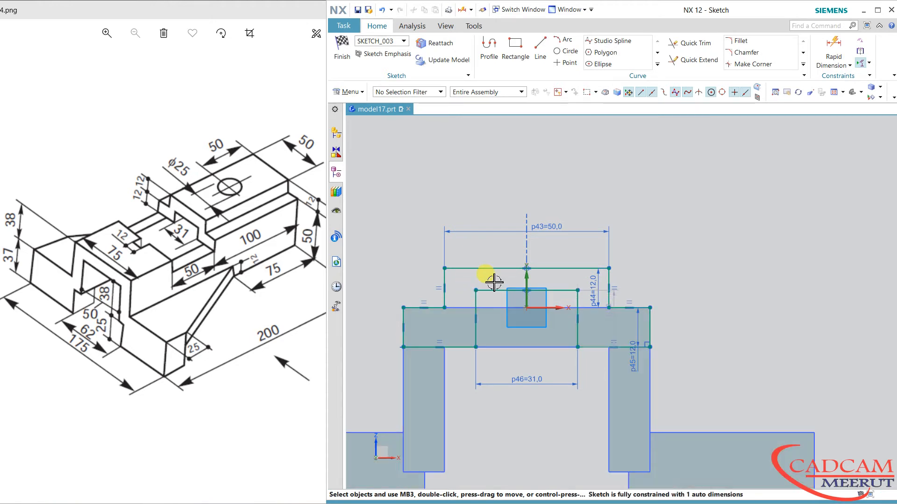
middle_click(692, 267)
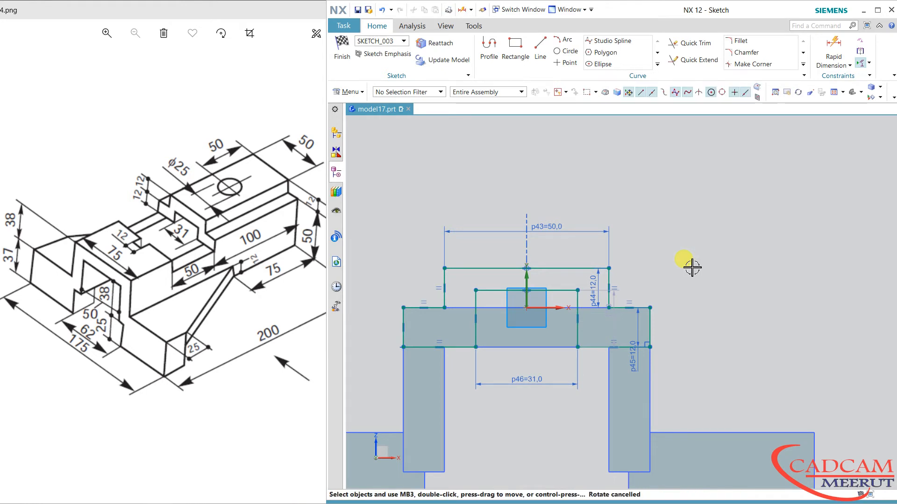
- Dimension the vertical distance between the profile's top line and the slot's top line at 12 mm, and finish the sketch
click(833, 52)
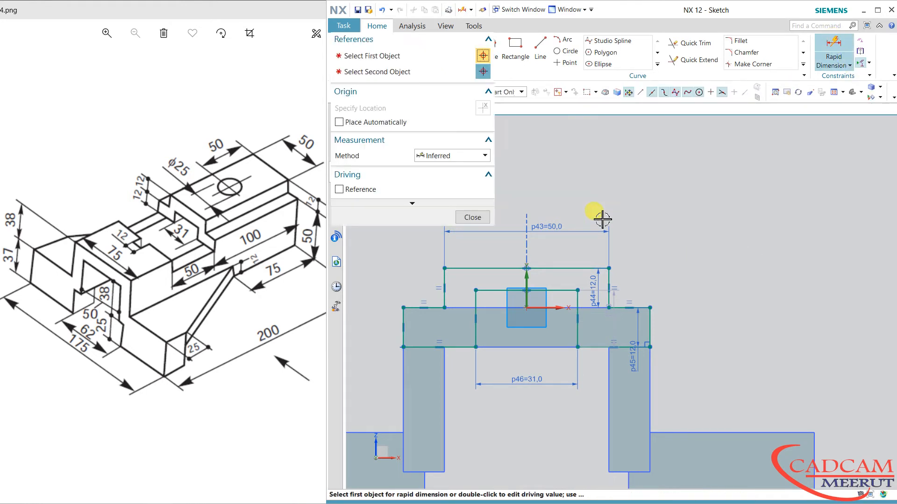
click(561, 265)
click(558, 287)
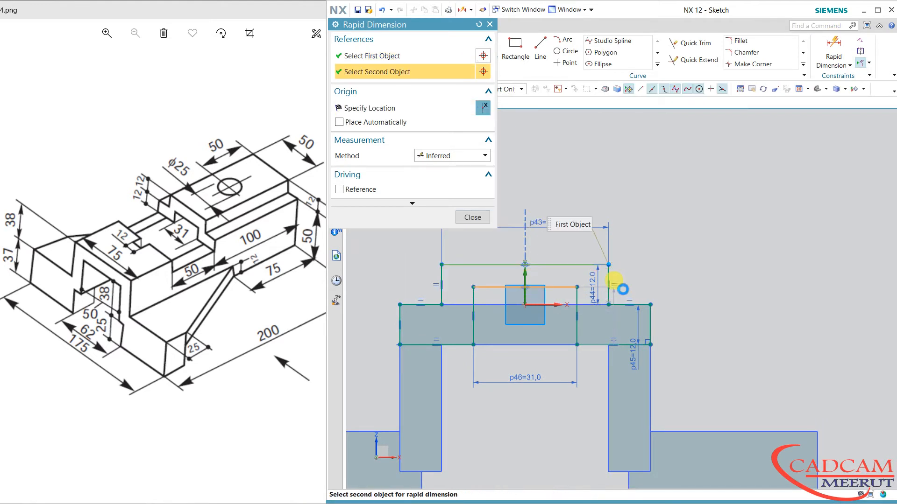
click(671, 280)
text(1)
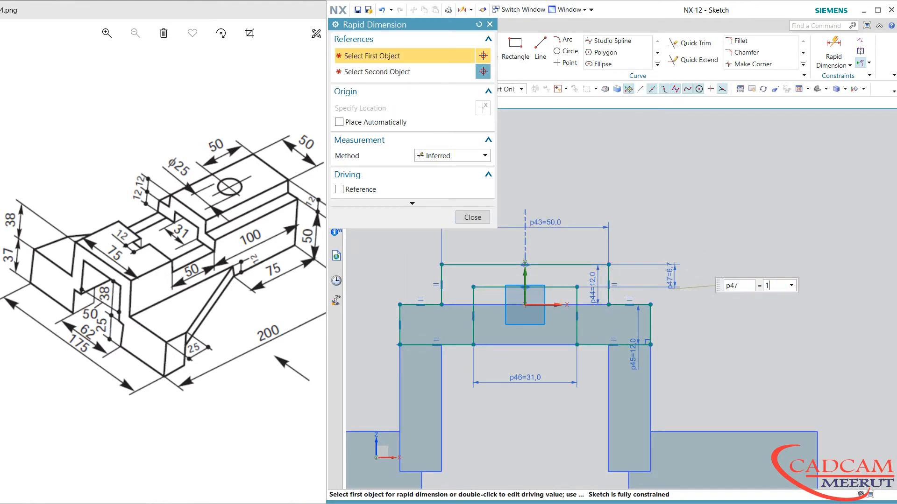
text(2)
key(Return)
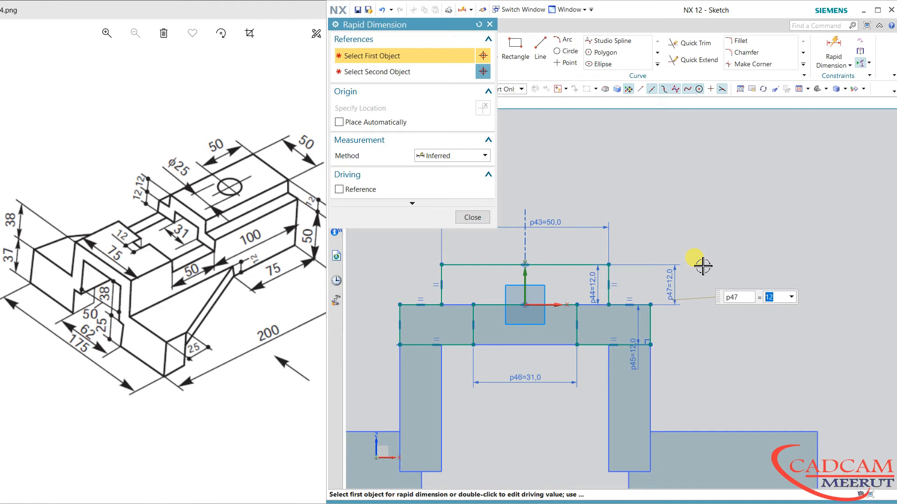
click(485, 222)
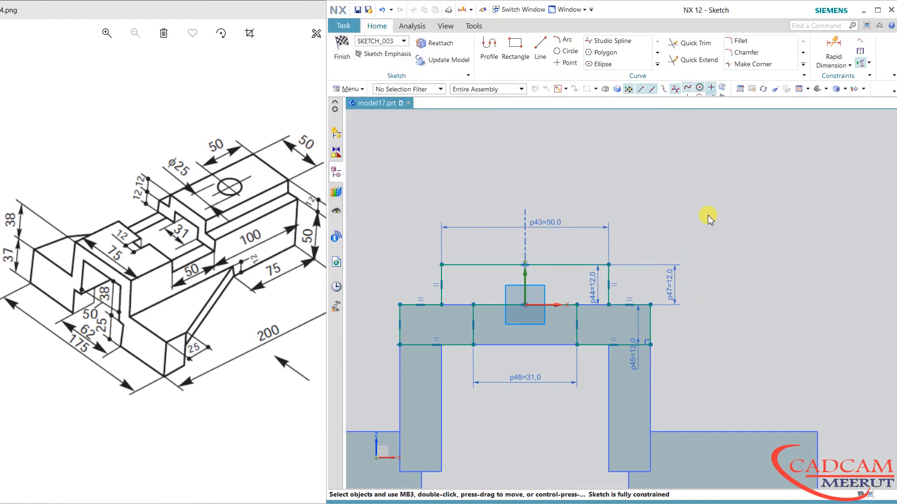
middle_drag(711, 216, 687, 227)
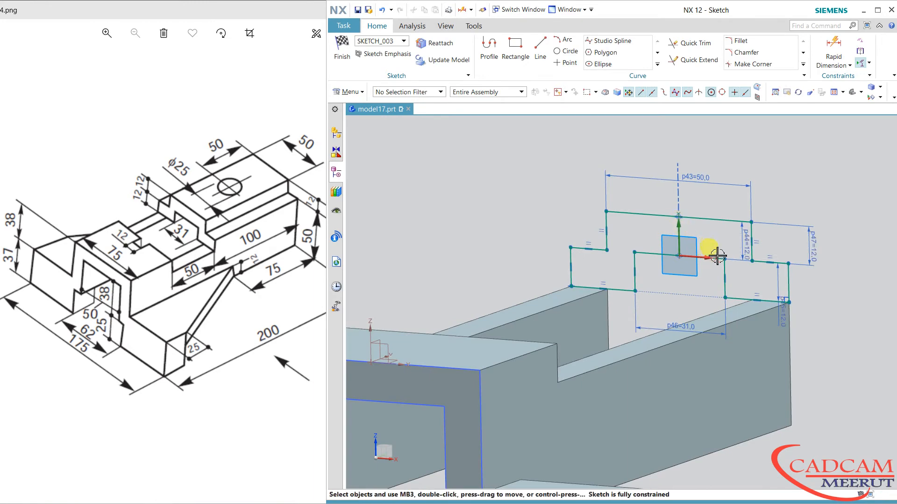
scroll(708, 249, down, 3)
click(344, 47)
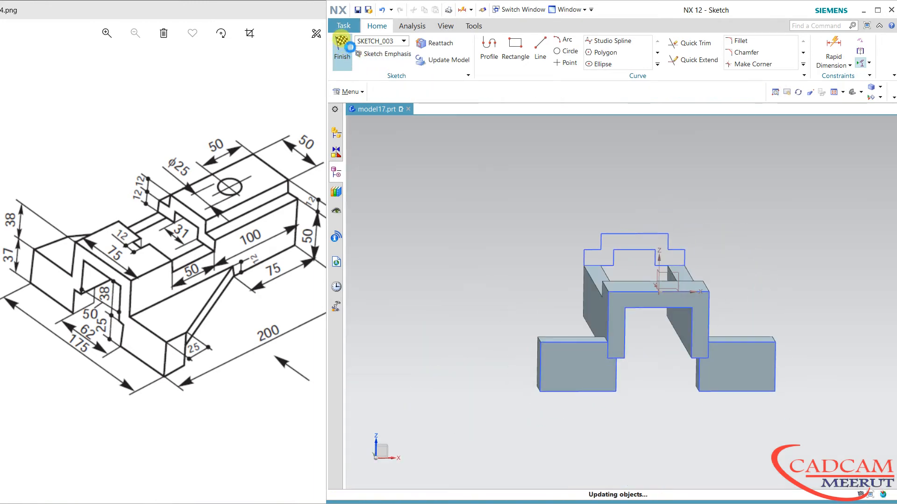
- Extrude the stepped, slotted profile 100 mm along the channel and unite it with the bracket body
key(x)
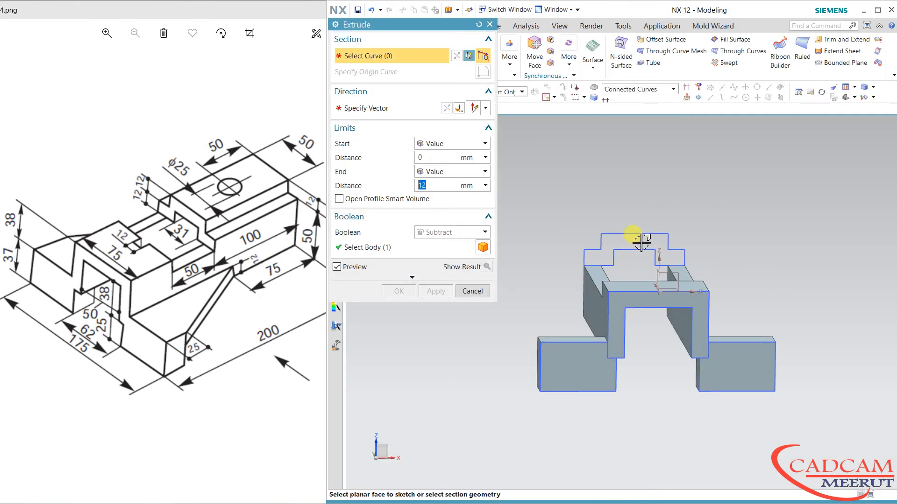
click(637, 236)
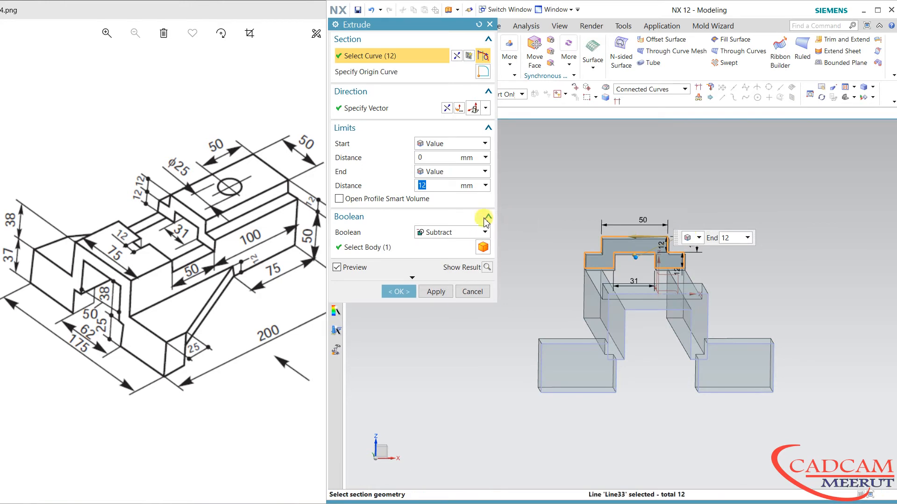
key(Return)
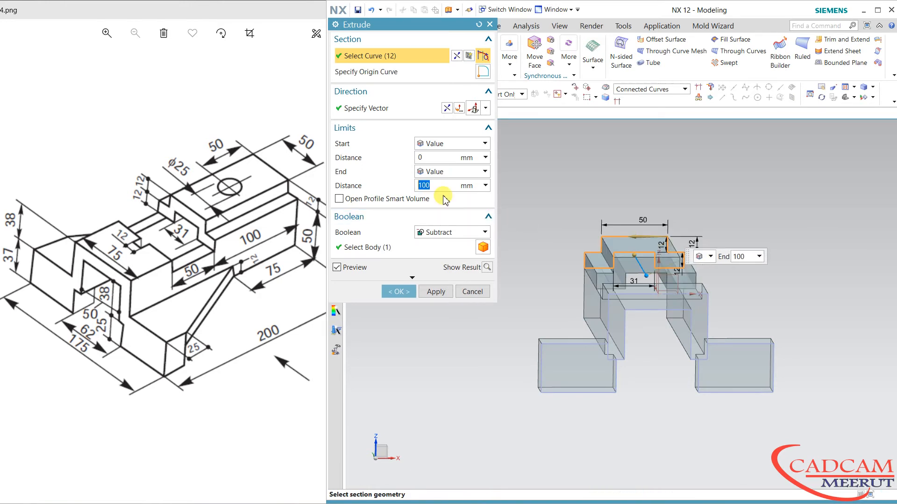
click(426, 232)
click(433, 254)
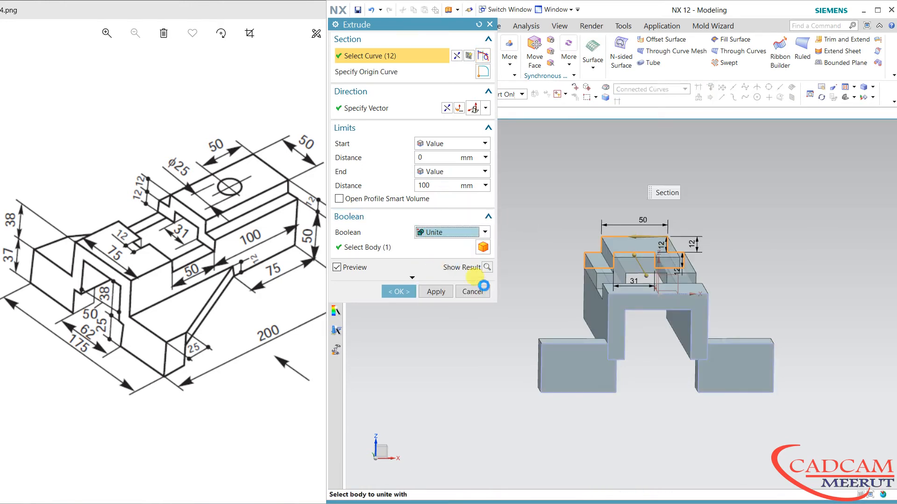
click(398, 292)
- Start a new sketch on the top face of the right front foot, using the X direction as the horizontal reference
middle_drag(770, 310, 728, 314)
scroll(700, 316, up, 2)
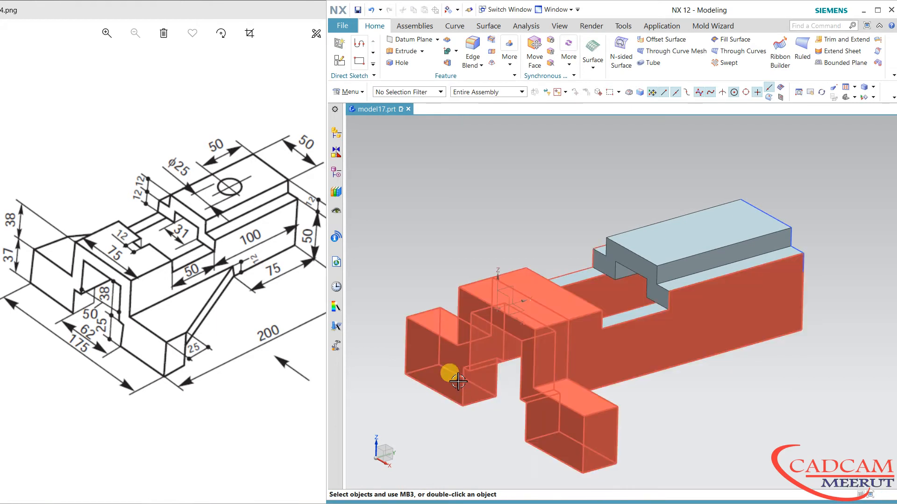
shift+middle_drag(726, 378, 711, 372)
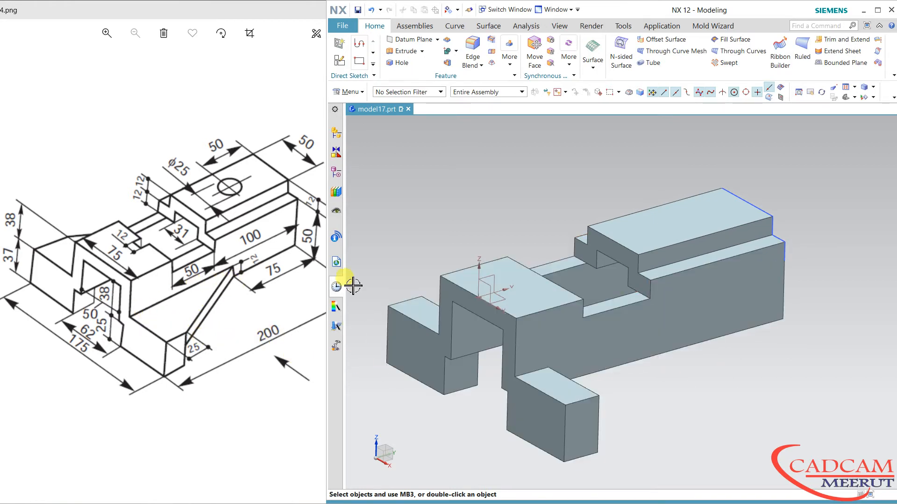
click(339, 60)
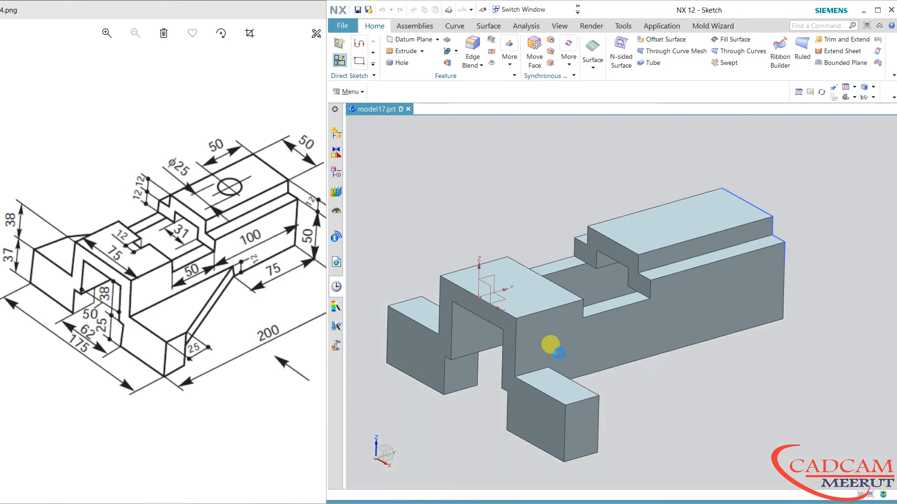
click(589, 391)
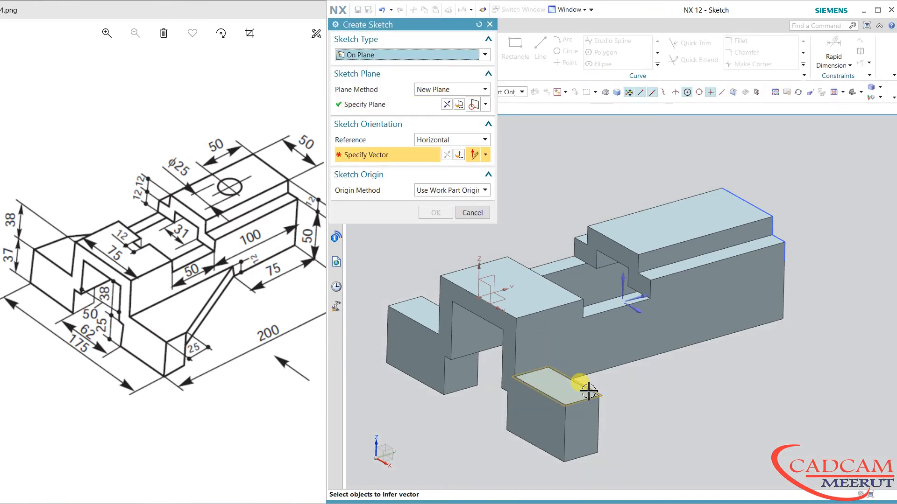
click(630, 308)
middle_click(682, 364)
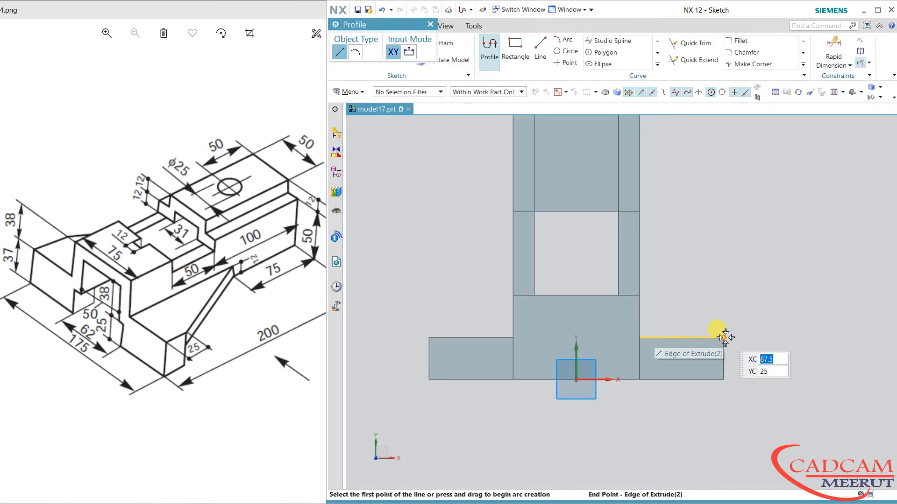
- Sketch slanted lines from each foot's outer rear corner to the adjacent channel side edge, about 103 mm on the right and 105 mm on the left
click(725, 337)
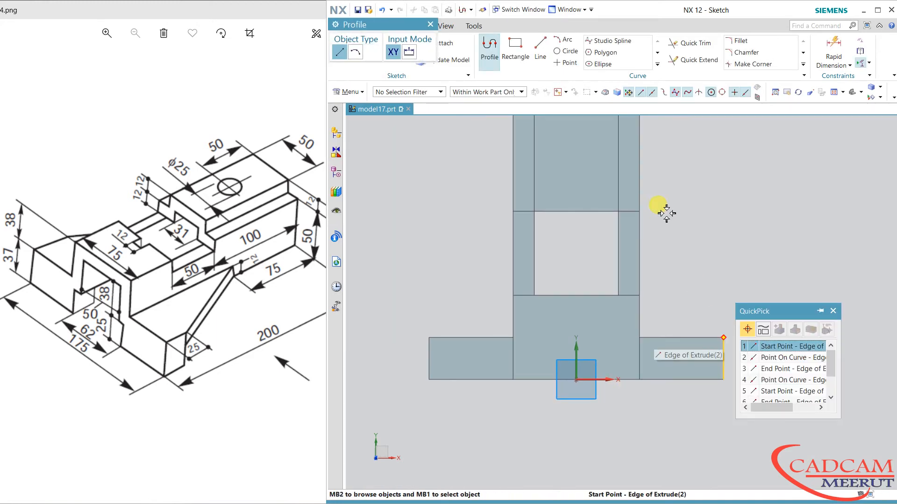
click(766, 348)
click(639, 188)
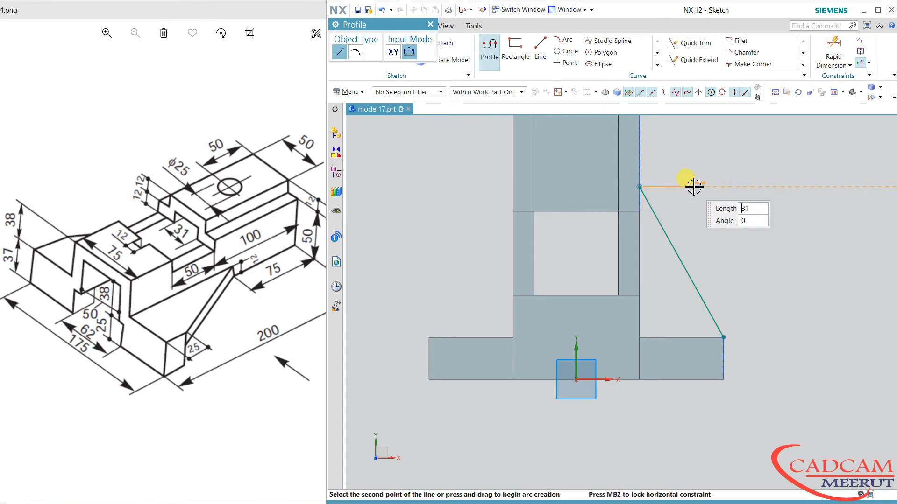
click(541, 49)
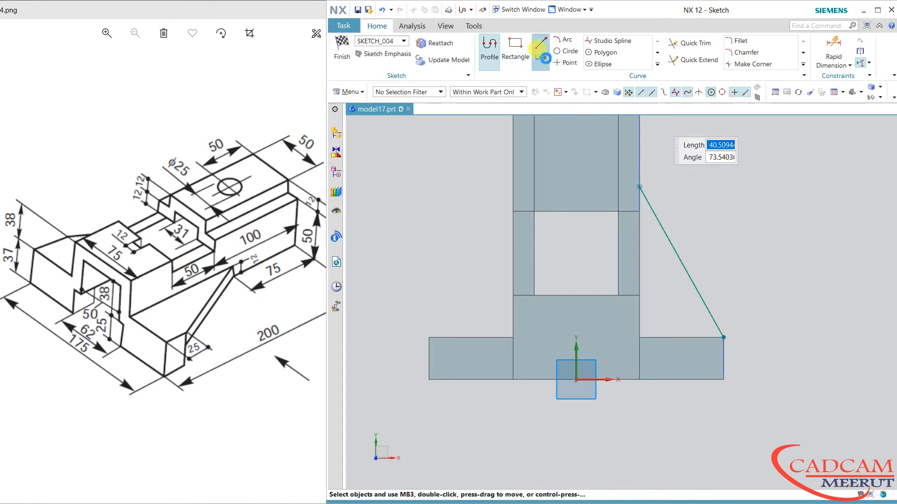
click(430, 337)
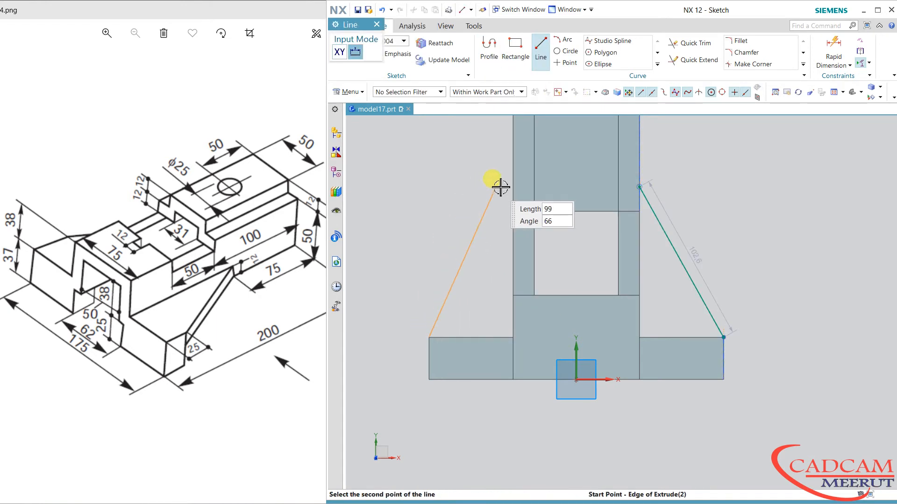
click(513, 184)
key(Escape)
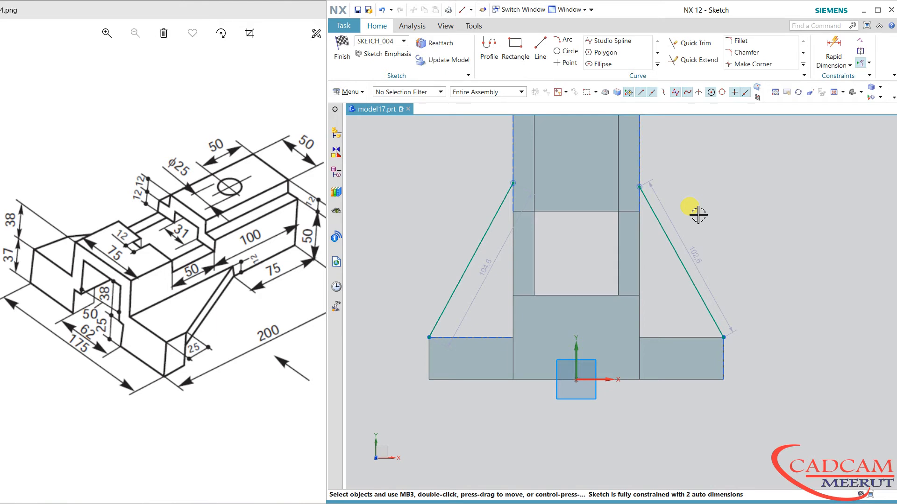
- Dimension the distance from the channel's rear edge to the right slanted line's upper endpoint at 75 mm
shift+middle_drag(703, 196, 688, 322)
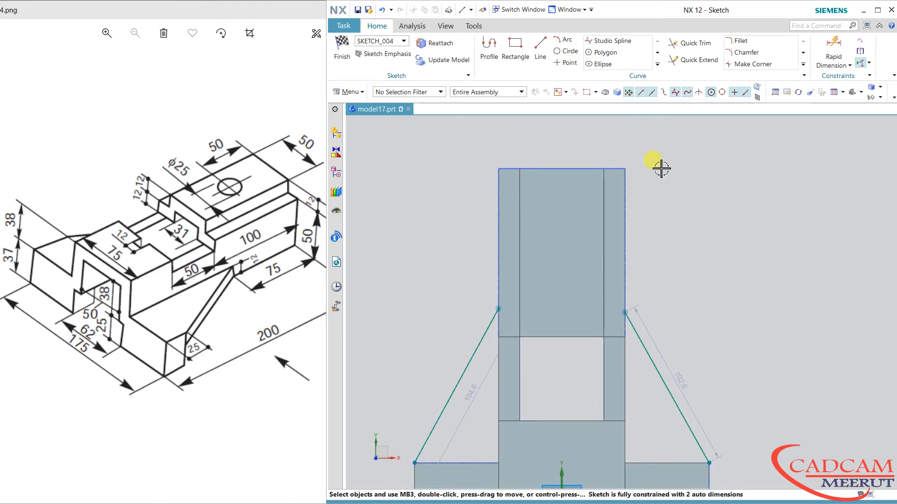
click(828, 43)
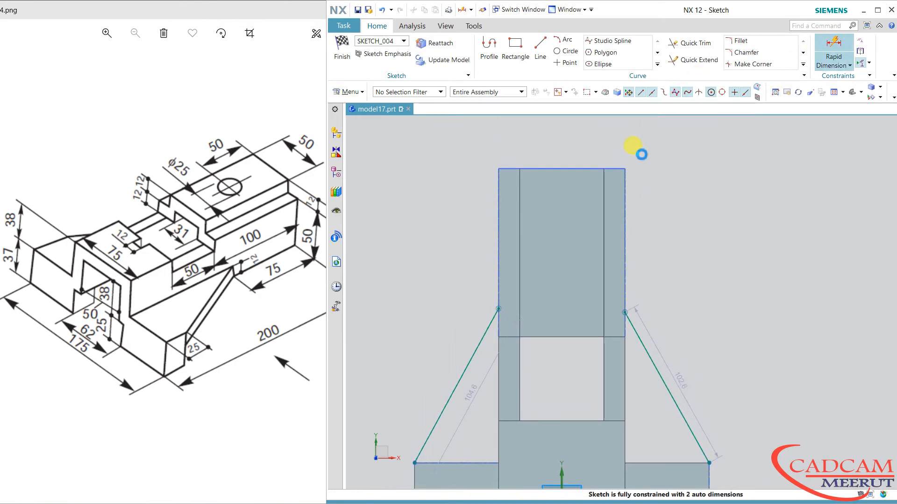
click(619, 169)
click(625, 310)
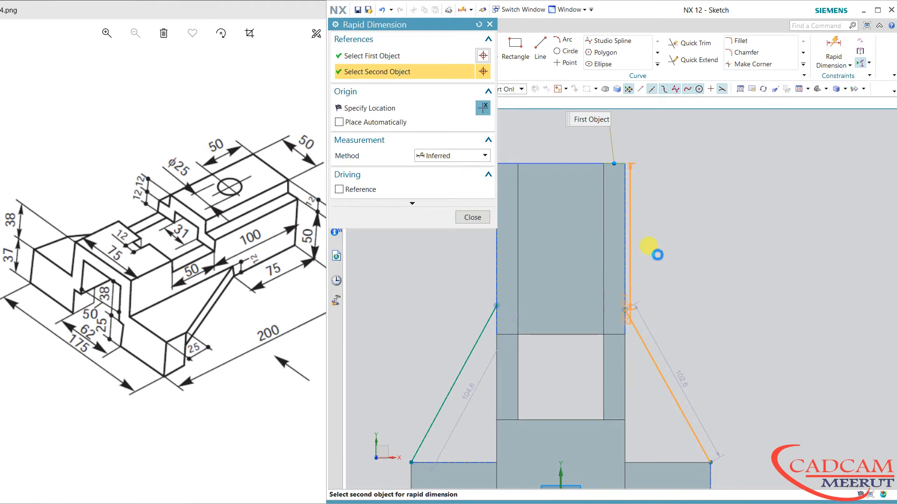
click(661, 238)
text(75)
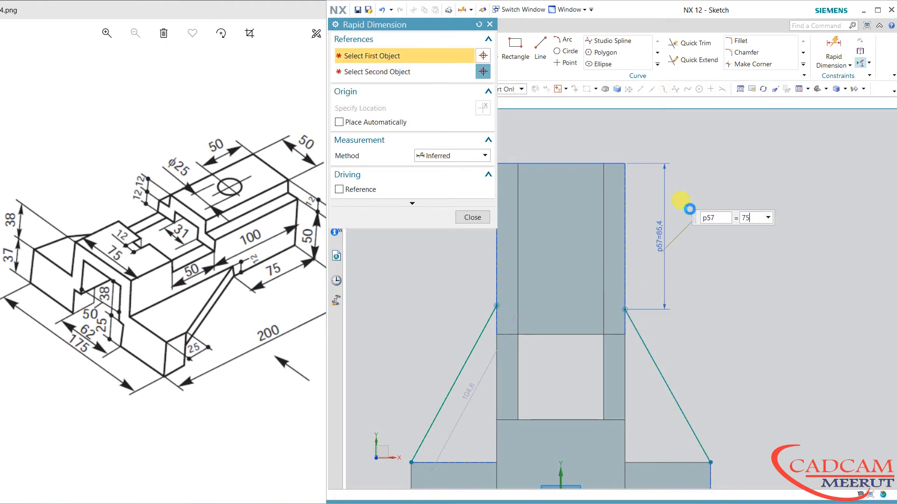
key(Return)
click(472, 218)
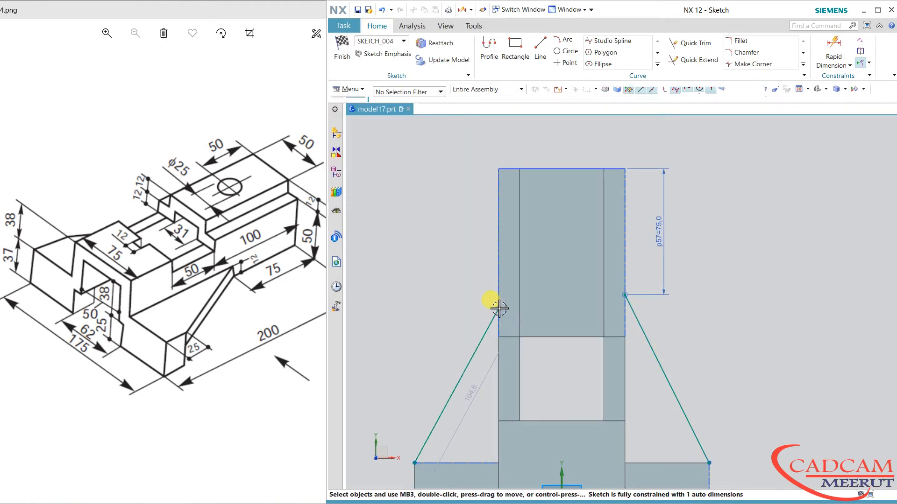
- Align the upper endpoints of the two slanted lines horizontally and finish the sketch
click(625, 294)
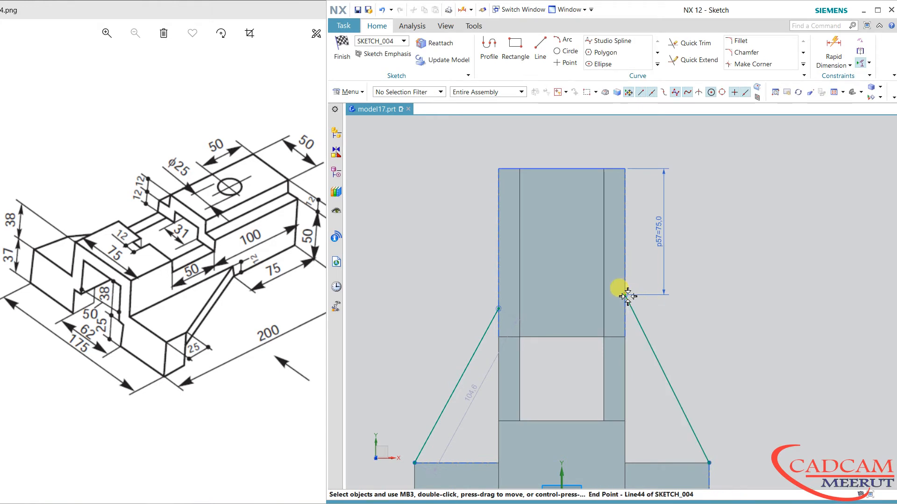
click(499, 309)
click(533, 298)
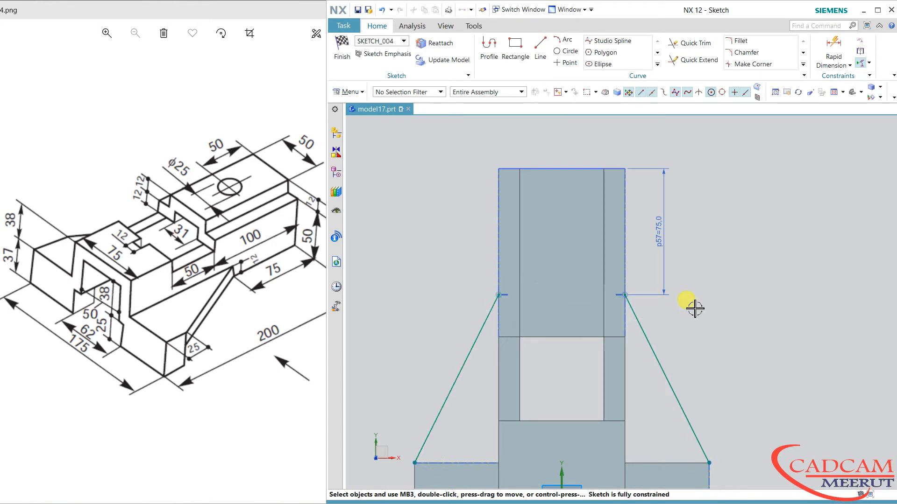
scroll(687, 284, down, 2)
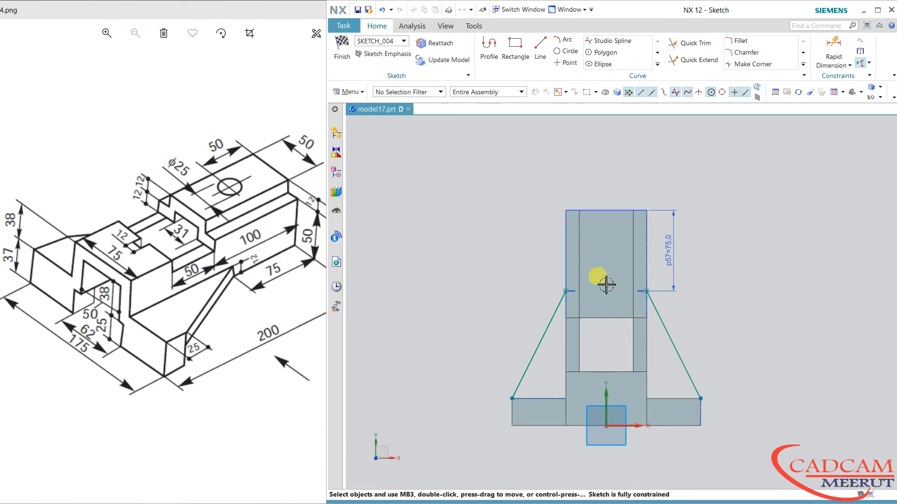
click(342, 59)
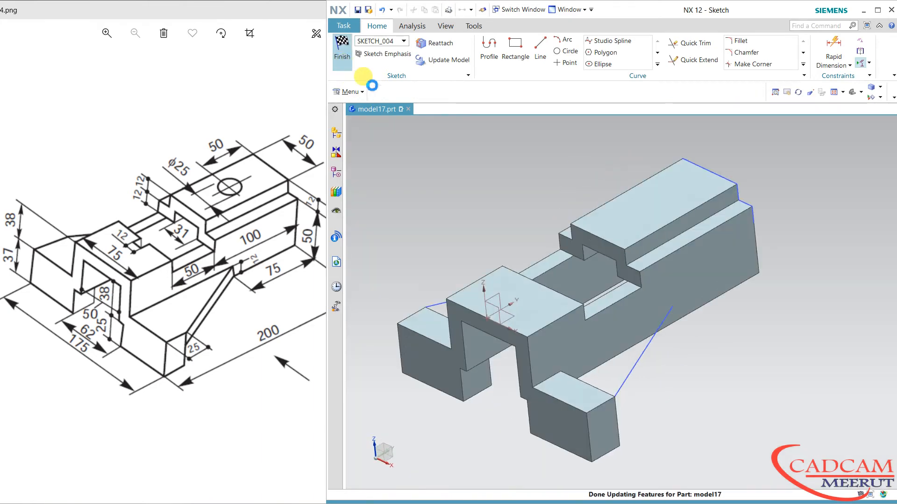
- Start a Rib on the bracket body using the slanted line at the right foot as the section
middle_drag(595, 156, 593, 164)
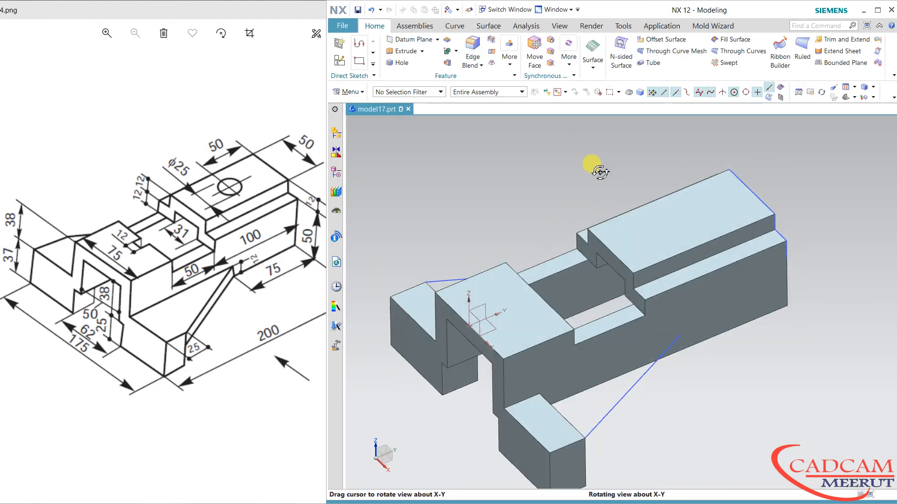
click(510, 65)
click(514, 102)
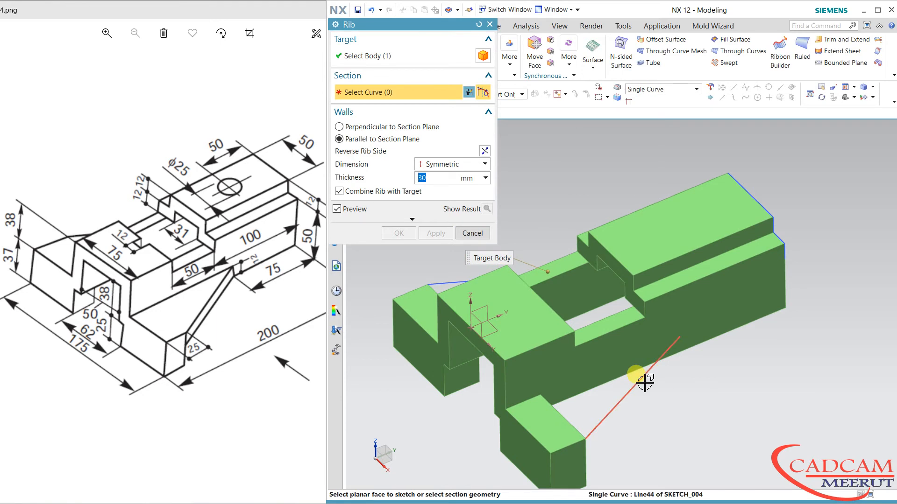
click(702, 406)
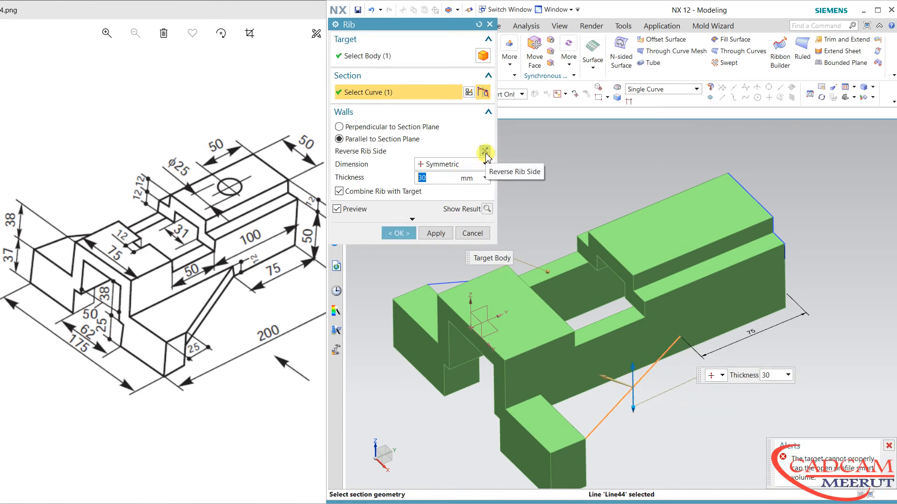
- Try the rib walls perpendicular to the section plane, return them to parallel and try reversing the rib side
click(418, 127)
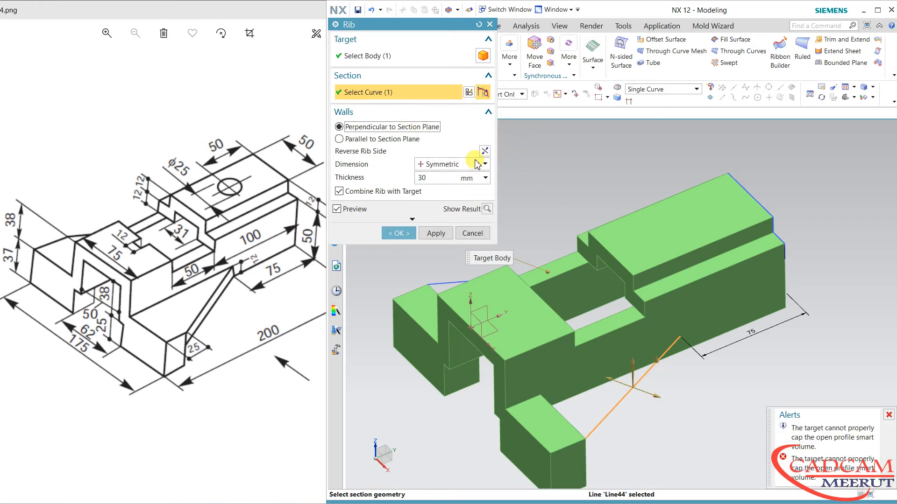
click(417, 138)
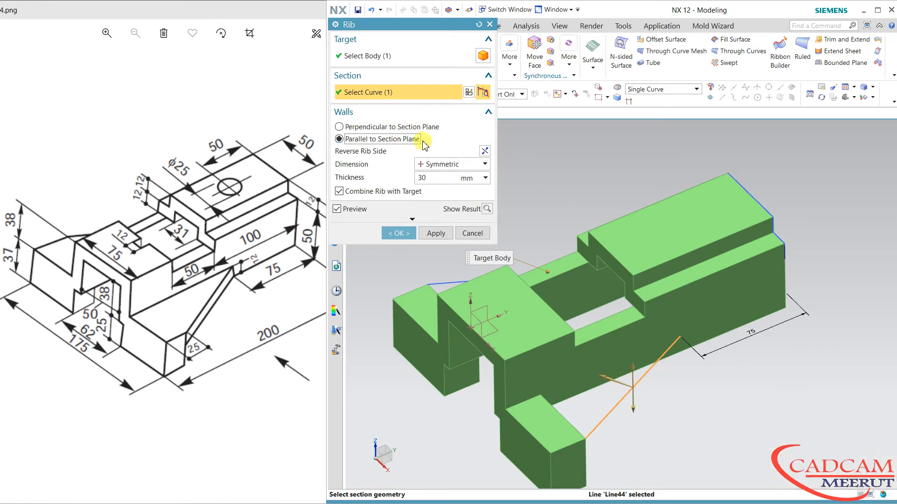
click(484, 151)
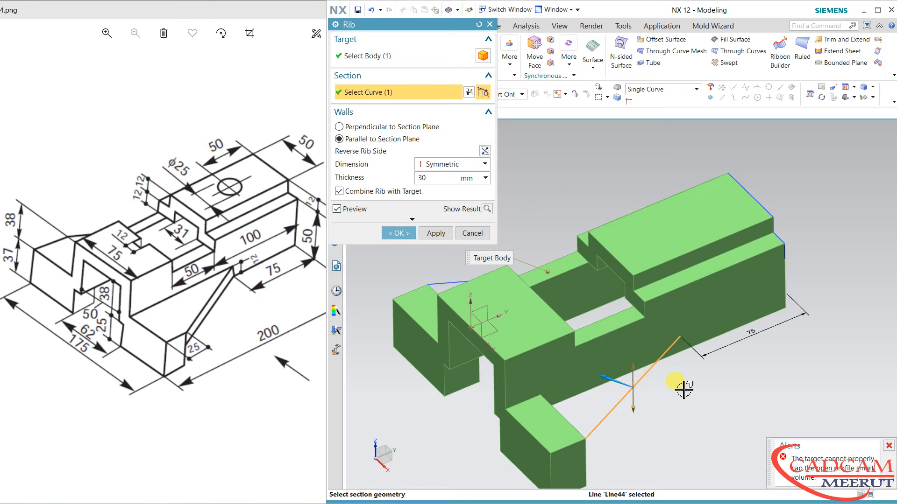
- Set the rib thickness to 12 mm and make its dimension asymmetric about the slanted line
mouse_move(678, 385)
middle_down()
mouse_move(662, 382)
mouse_move(672, 381)
middle_up()
double_click(436, 178)
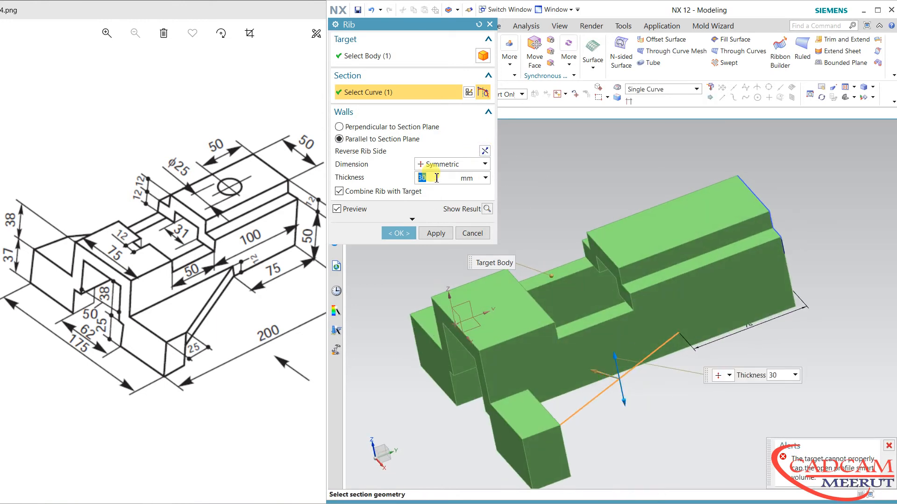
text(12)
key(Return)
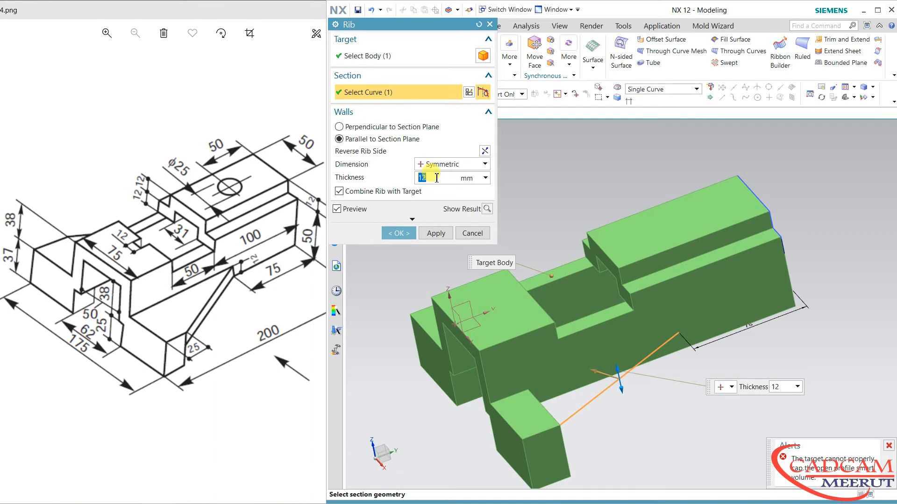
mouse_move(683, 421)
middle_down()
mouse_move(692, 411)
mouse_move(645, 414)
mouse_move(675, 420)
middle_up()
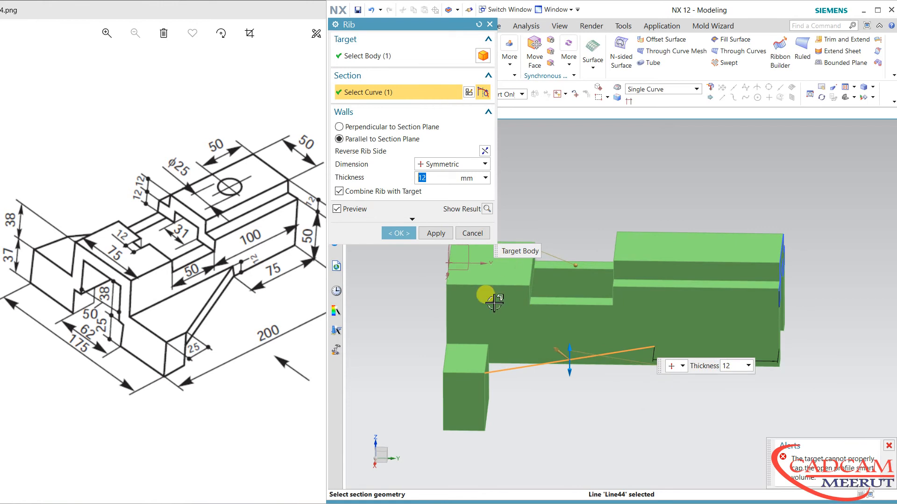
click(451, 168)
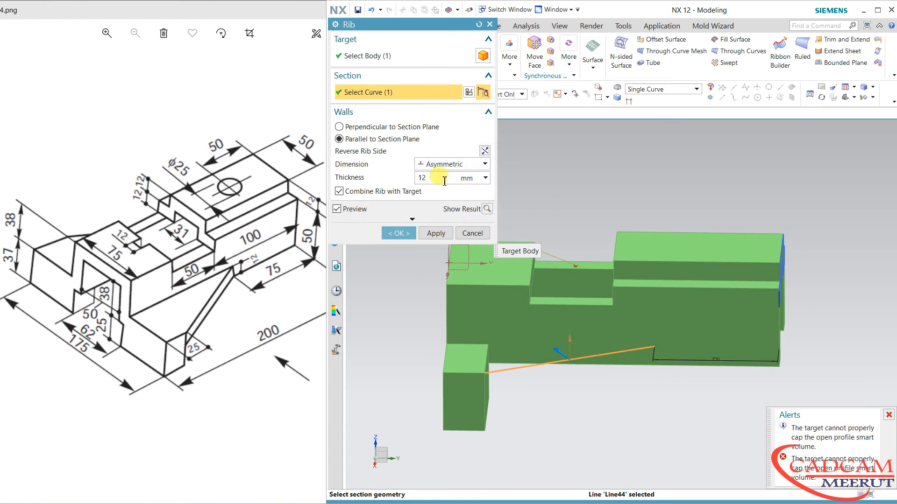
- Try a rib thickness of -12 mm and preview the resulting rib
click(421, 179)
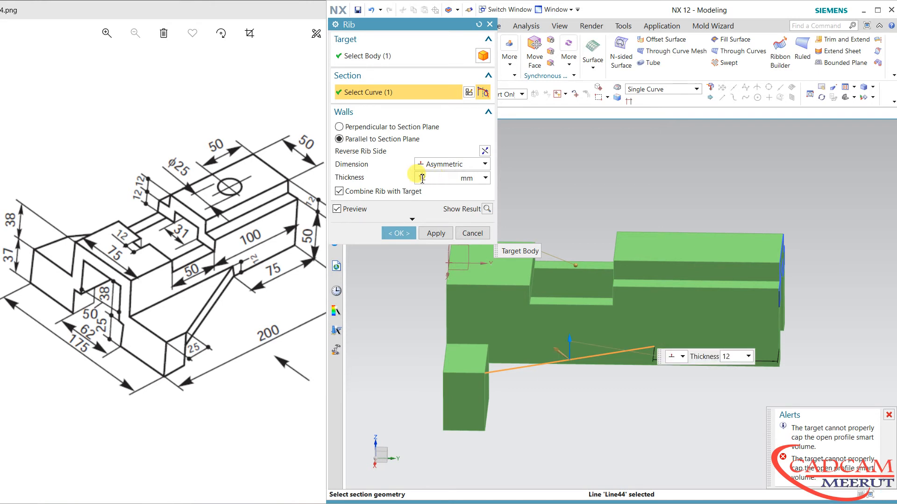
text(-12)
key(Return)
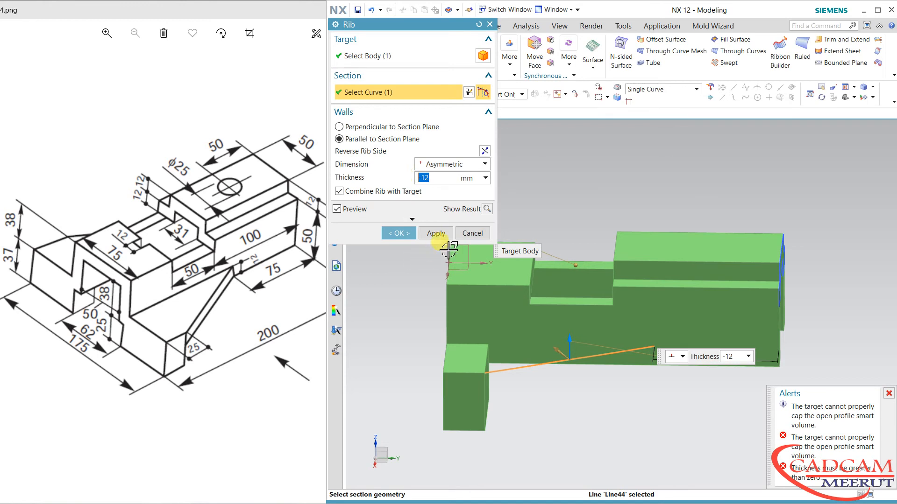
click(487, 210)
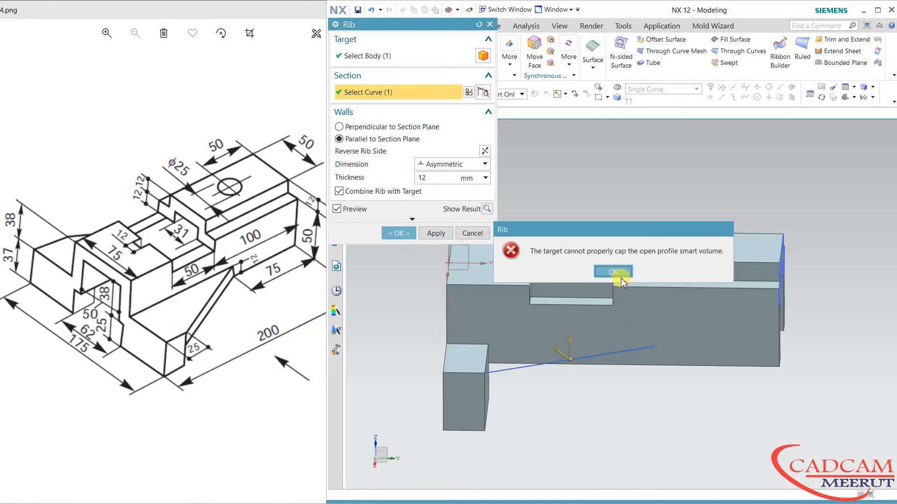
click(620, 275)
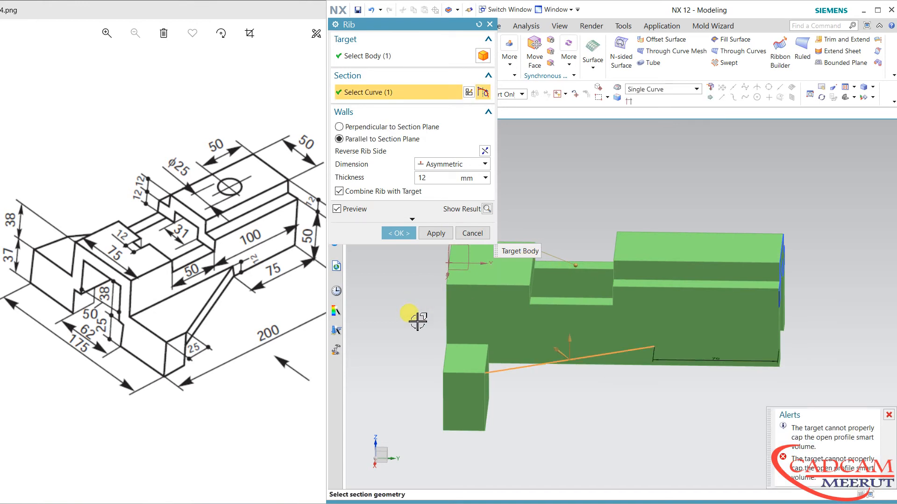
- Flip the rib's thickness direction downward and apply the rib beside the right foot
mouse_move(417, 322)
middle_down()
mouse_move(407, 327)
mouse_move(413, 331)
middle_up()
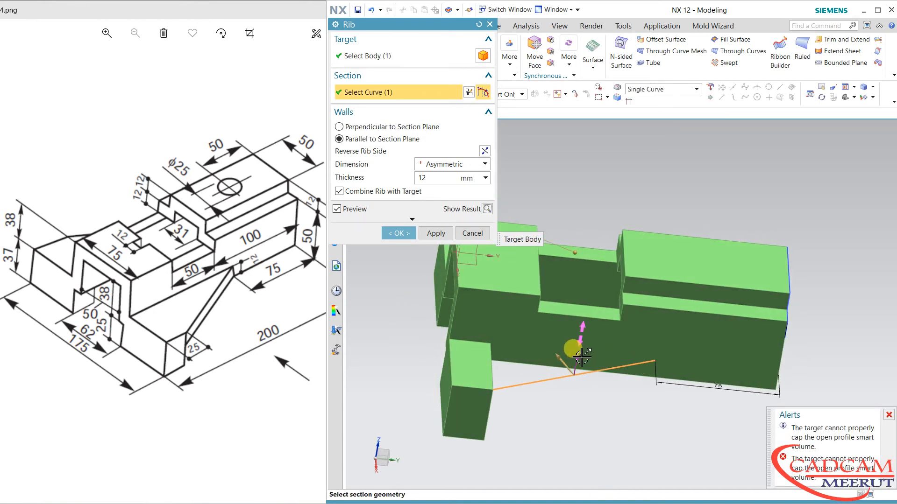
click(581, 356)
middle_drag(615, 432, 598, 345)
click(436, 233)
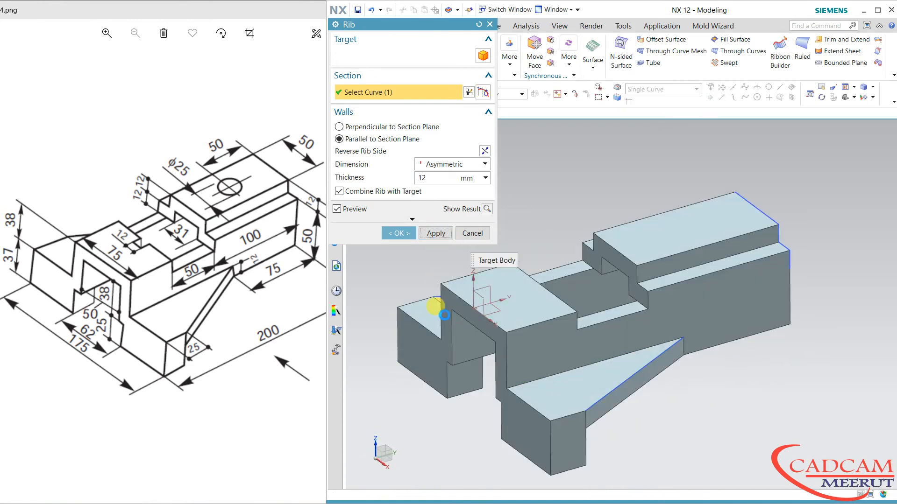
- Add a 12 mm asymmetric rib from the left slanted line, with its thickness directed downward
mouse_move(473, 424)
middle_down()
mouse_move(559, 382)
mouse_move(548, 392)
mouse_move(560, 391)
middle_up()
click(564, 387)
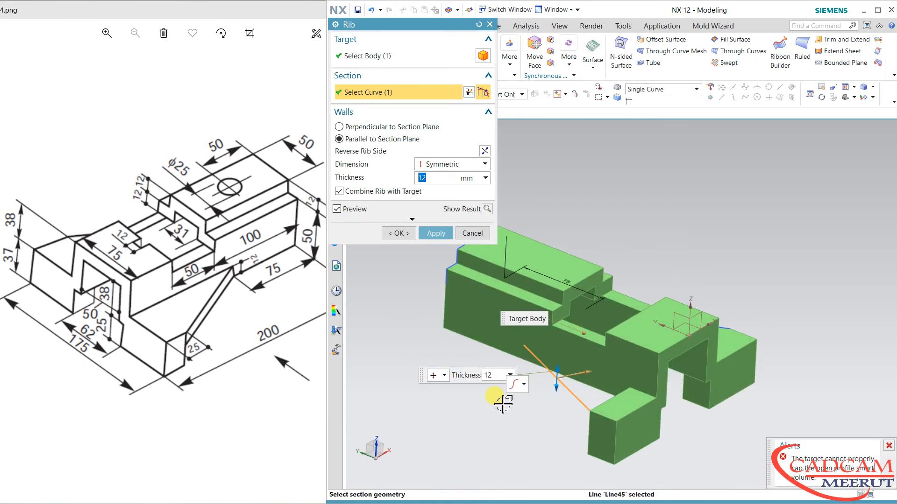
click(439, 163)
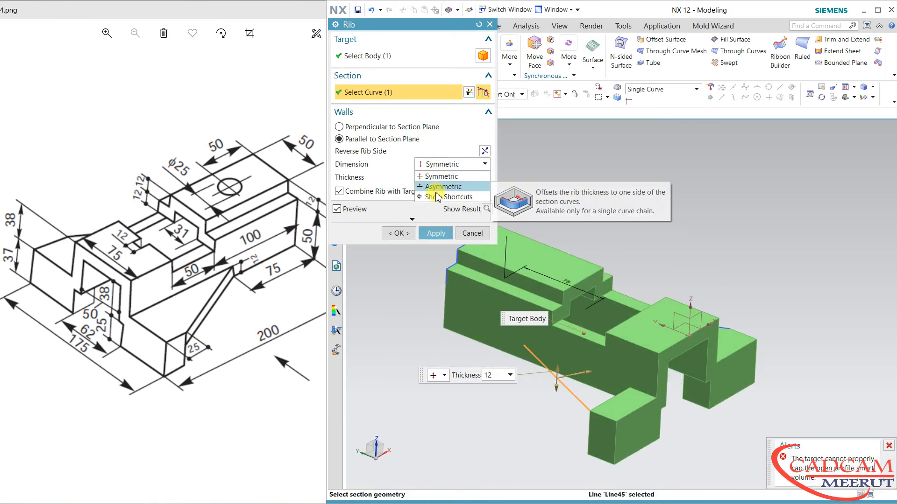
click(428, 191)
double_click(558, 362)
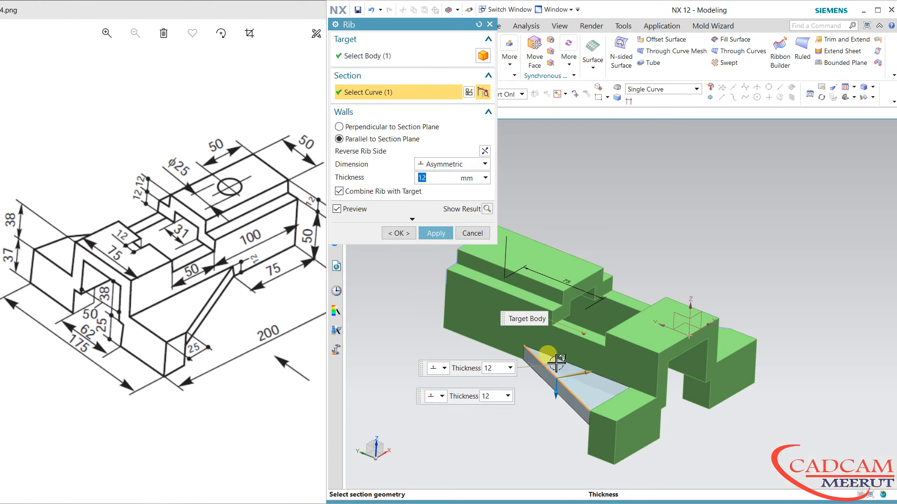
click(388, 236)
- Place a hole point on the rear raised block's top face and dimension it 50 mm from the rear edge
middle_drag(644, 176, 588, 230)
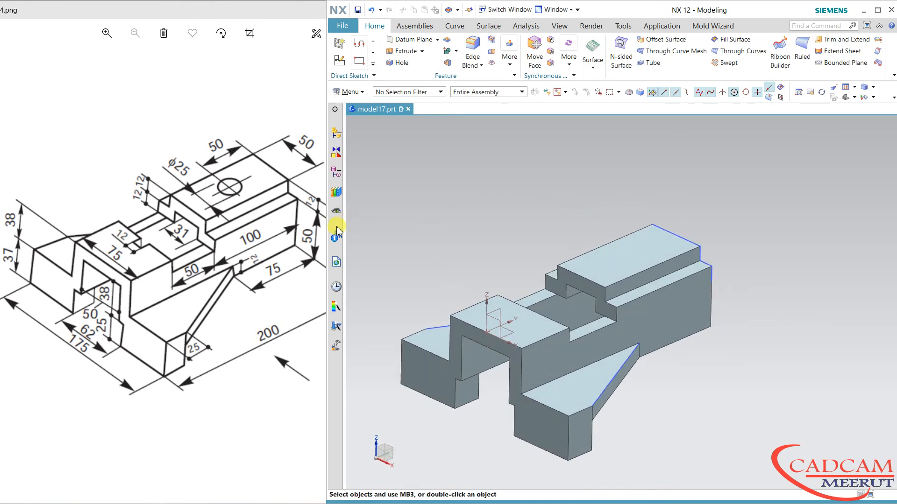
click(398, 63)
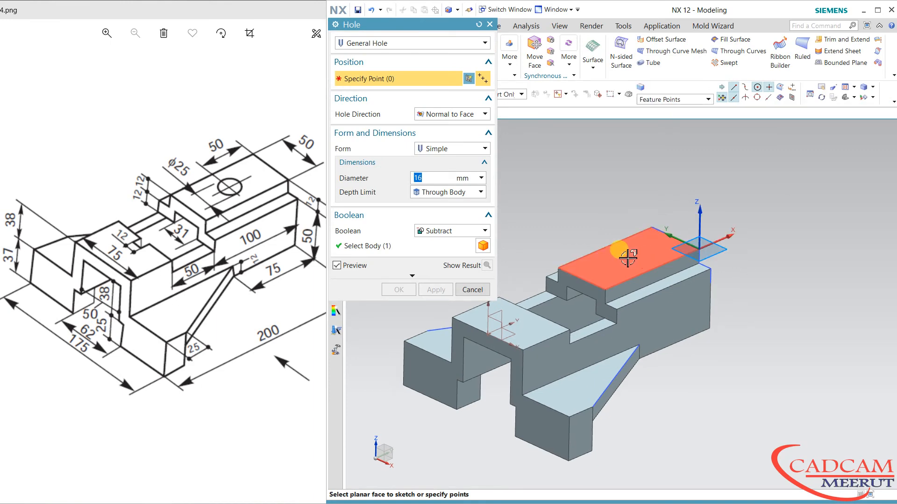
click(626, 254)
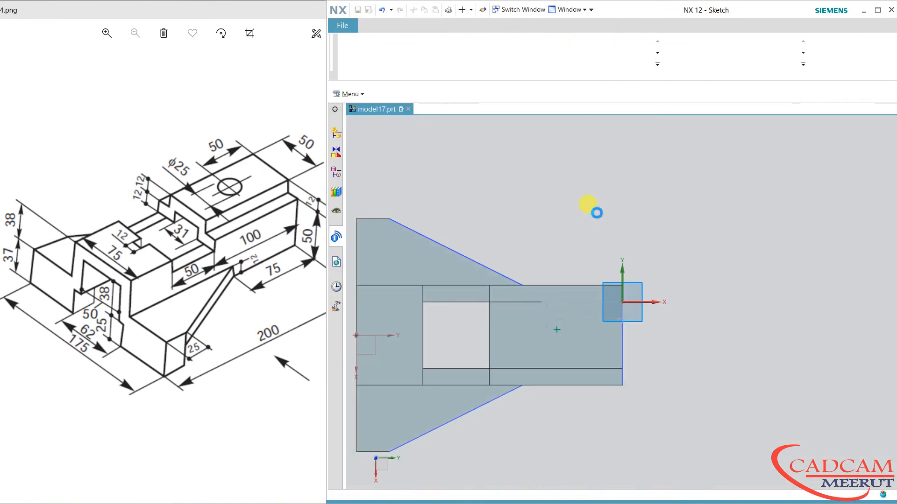
key(Escape)
double_click(595, 321)
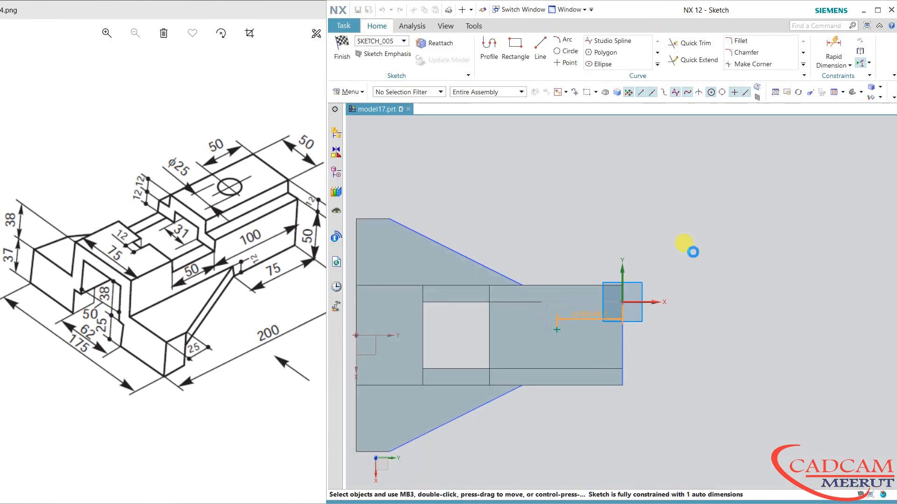
text(50)
key(Return)
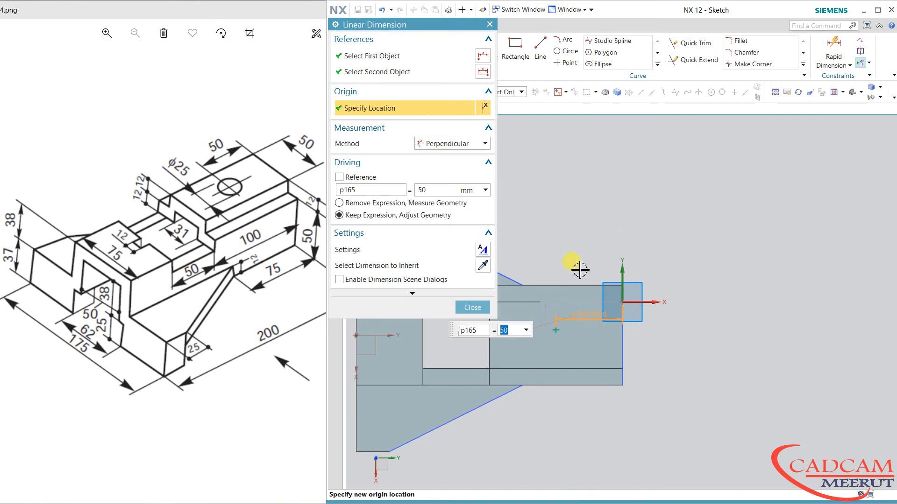
click(478, 309)
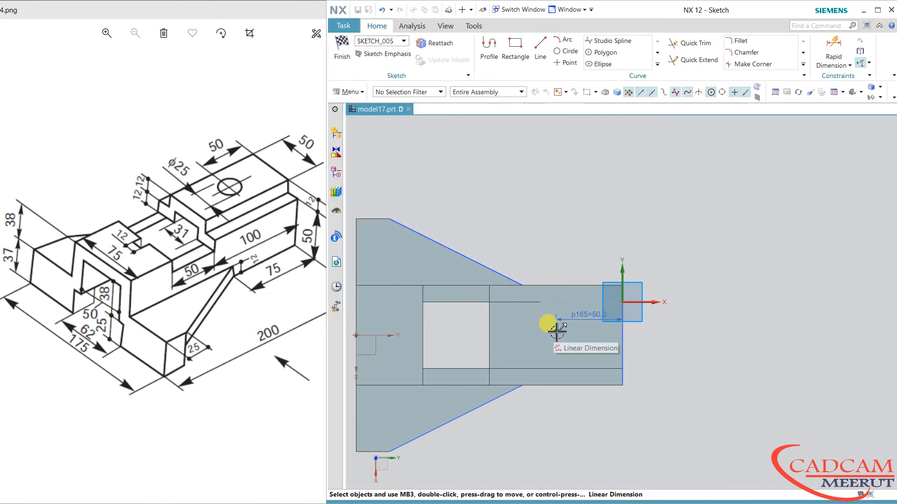
- Align the hole point horizontally with the rear edge's midpoint, finish the sketch and create a simple 16 mm through-body hole
click(622, 335)
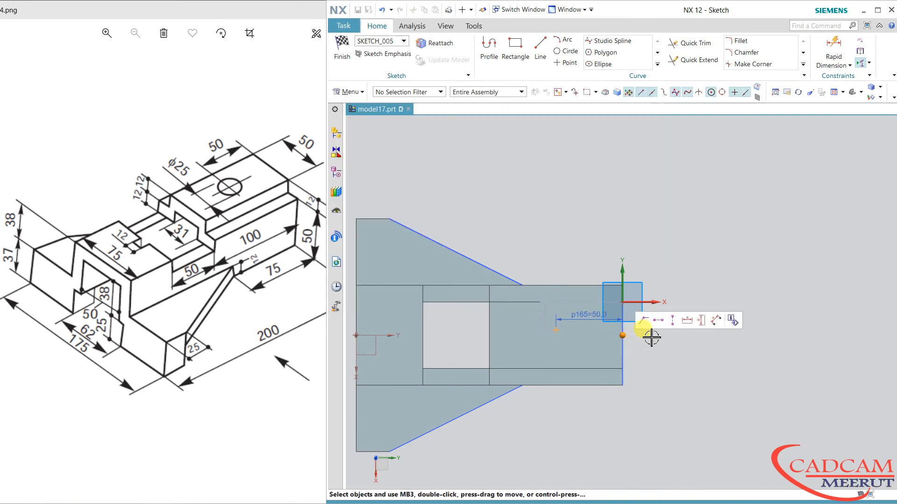
click(665, 321)
scroll(688, 241, up, 2)
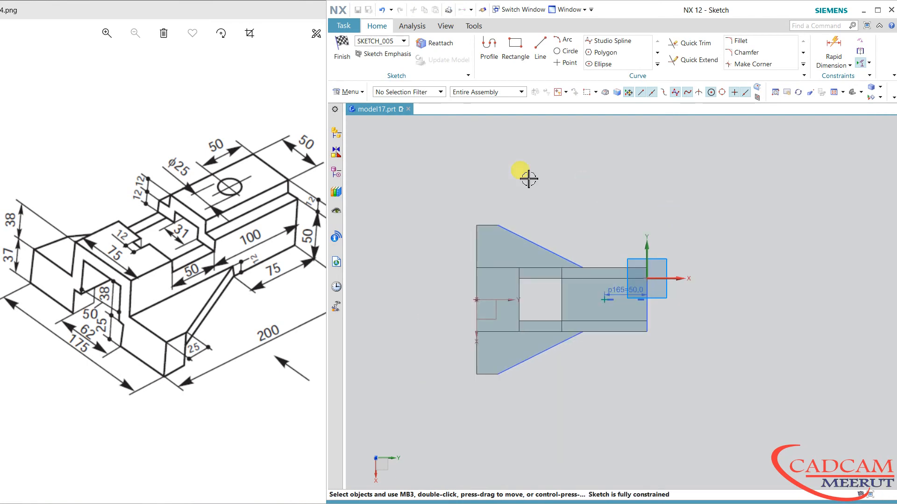
click(342, 59)
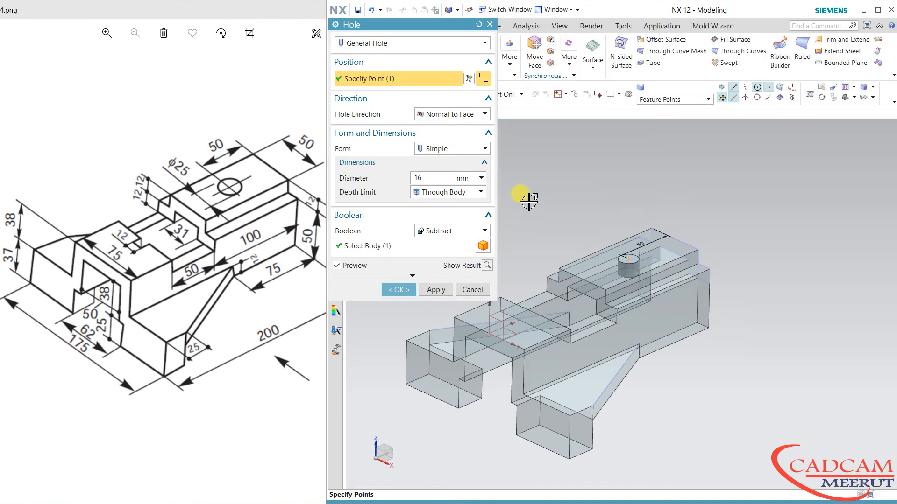
click(400, 290)
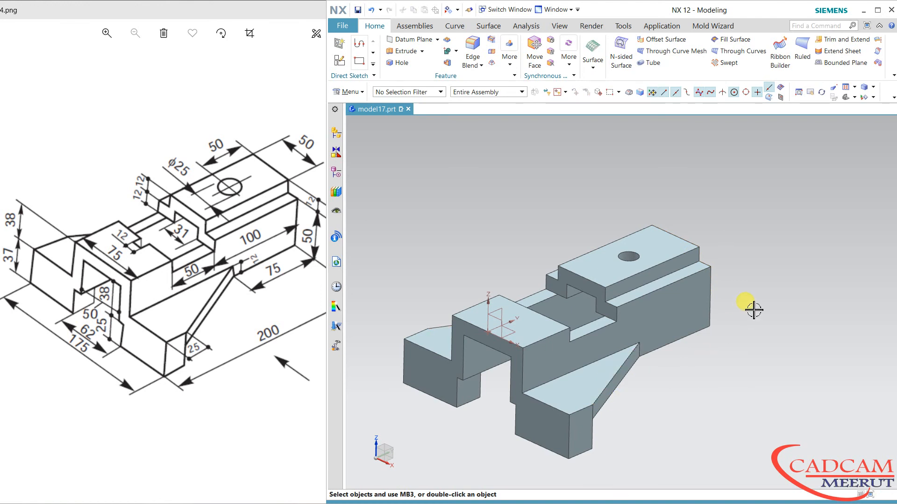
- Sketch a rectangle about 23 by 15 mm on the front block's top face, starting on the edge beside the slot
click(363, 62)
scroll(511, 315, down, 5)
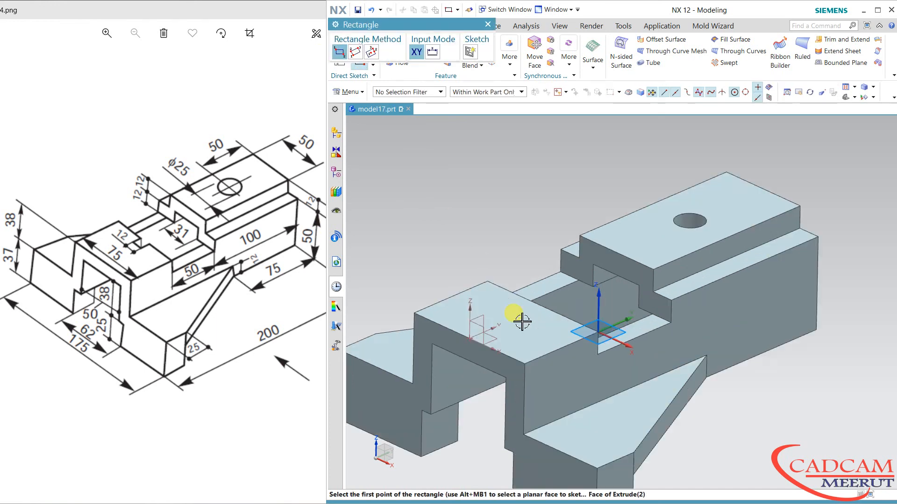
click(526, 286)
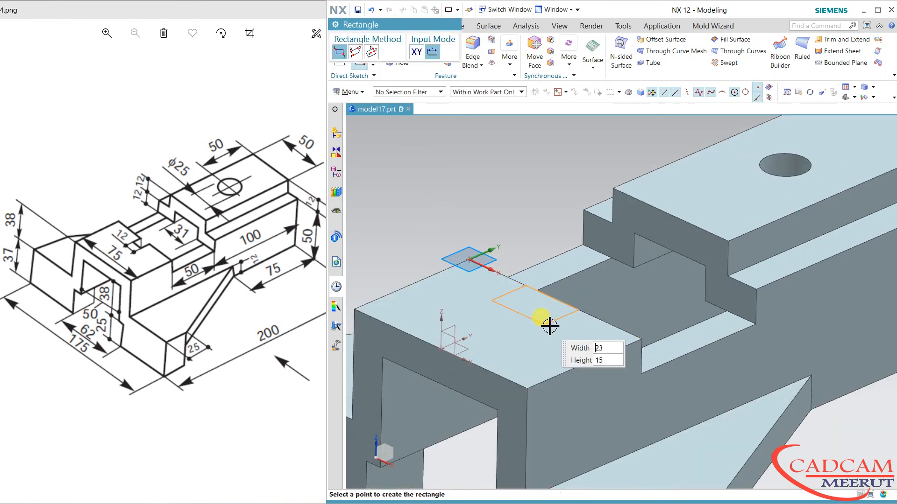
click(547, 321)
key(Escape)
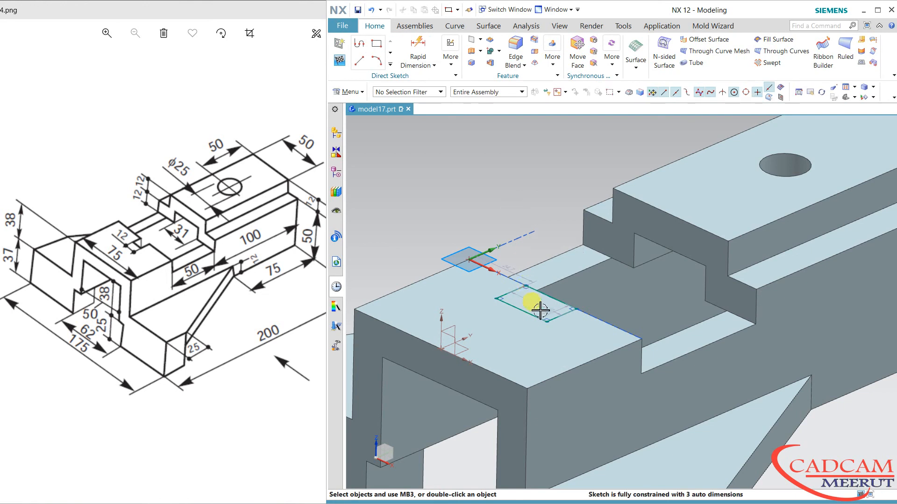
- Set both dimensions of the sketched rectangle on the front block's top face to 12 mm
double_click(543, 305)
text(12)
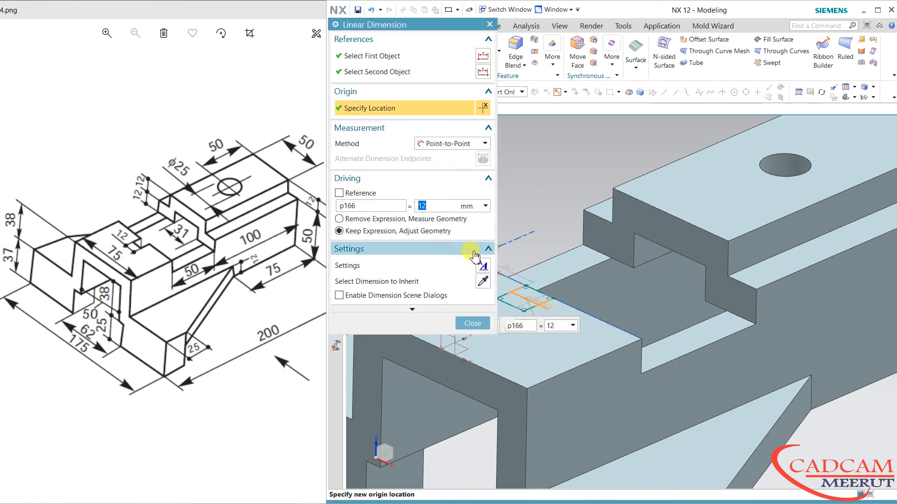
click(468, 327)
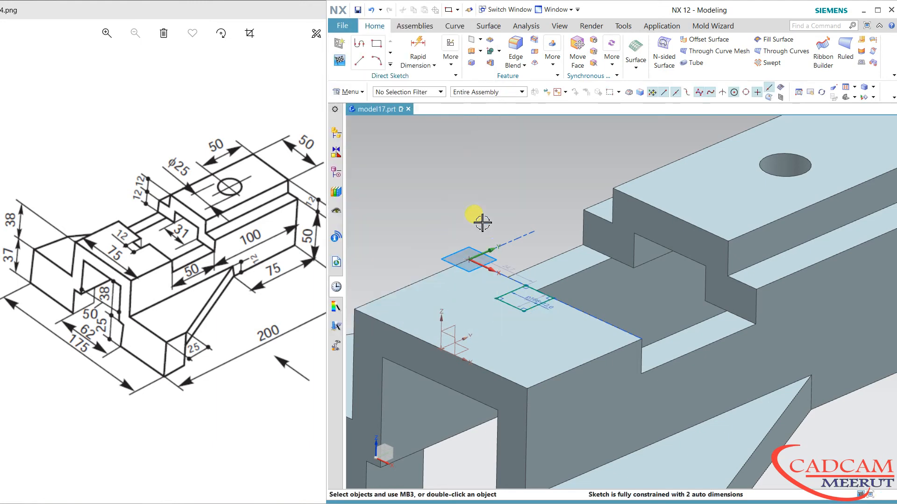
scroll(476, 216, down, 3)
double_click(546, 343)
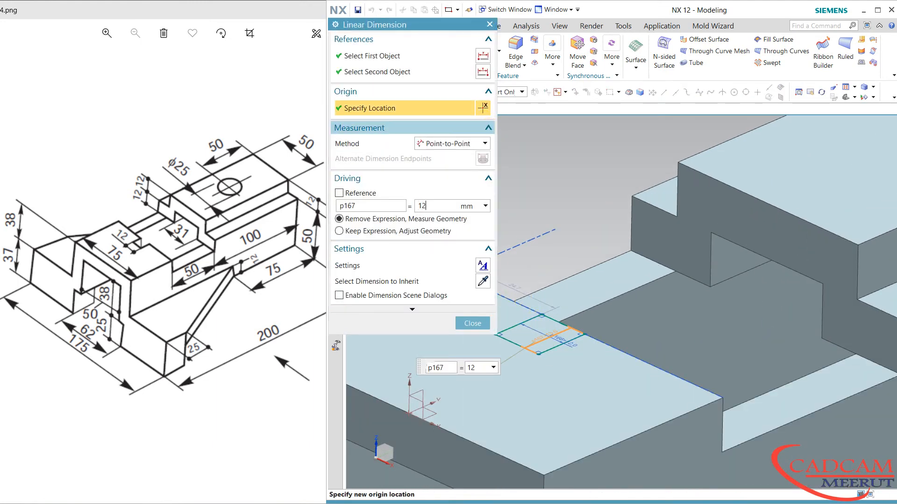
click(470, 326)
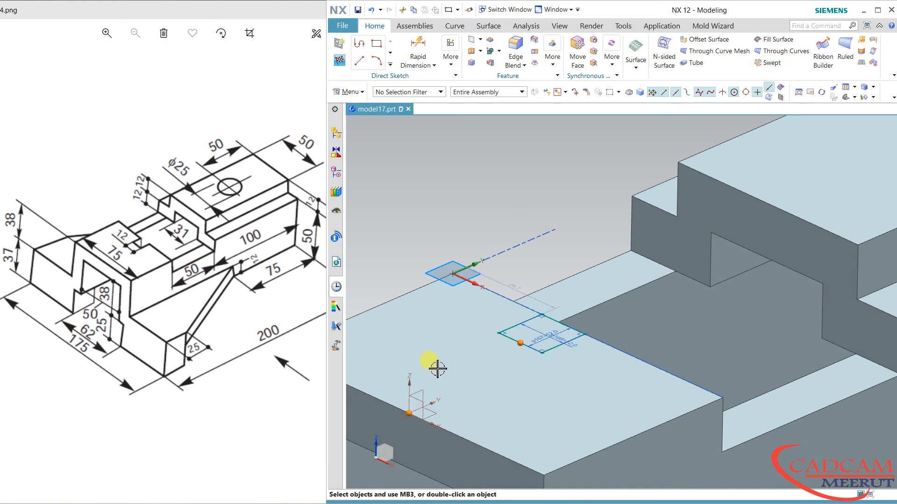
- Align the midpoint of the square's front side with the midpoint of the block's front edge and finish the sketch
click(443, 399)
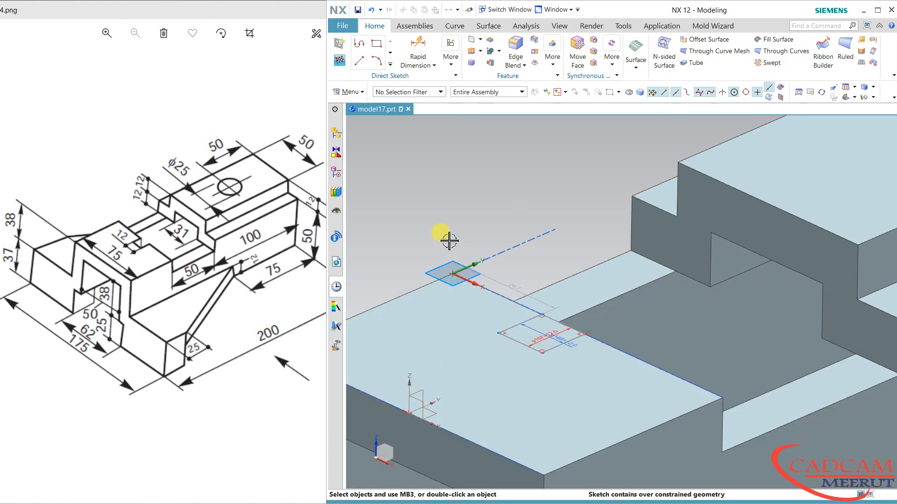
key(ctrl+z)
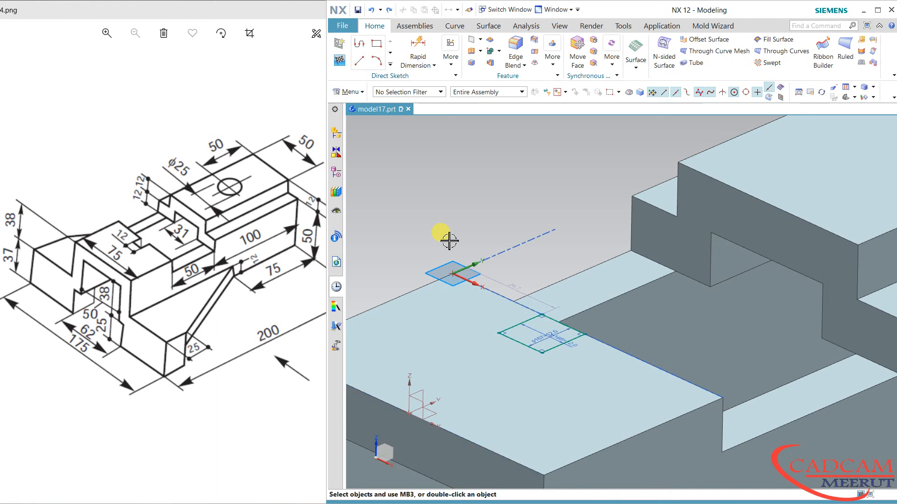
click(521, 343)
click(409, 413)
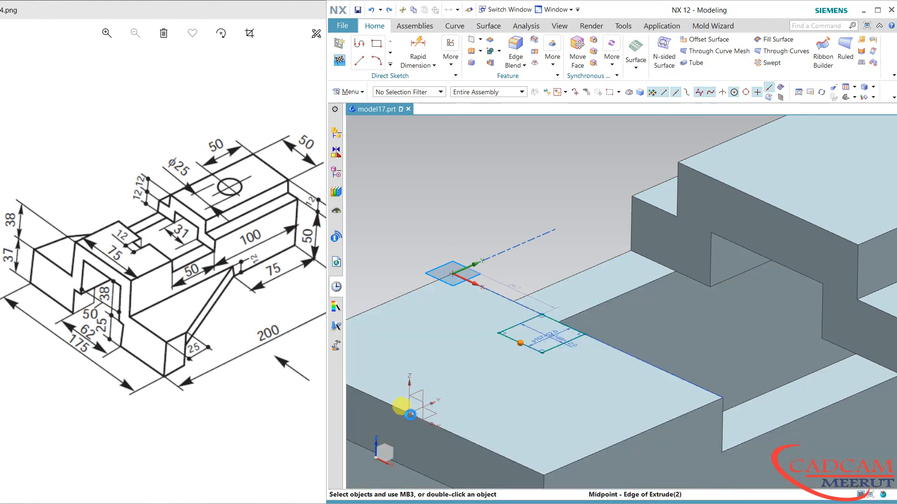
click(455, 397)
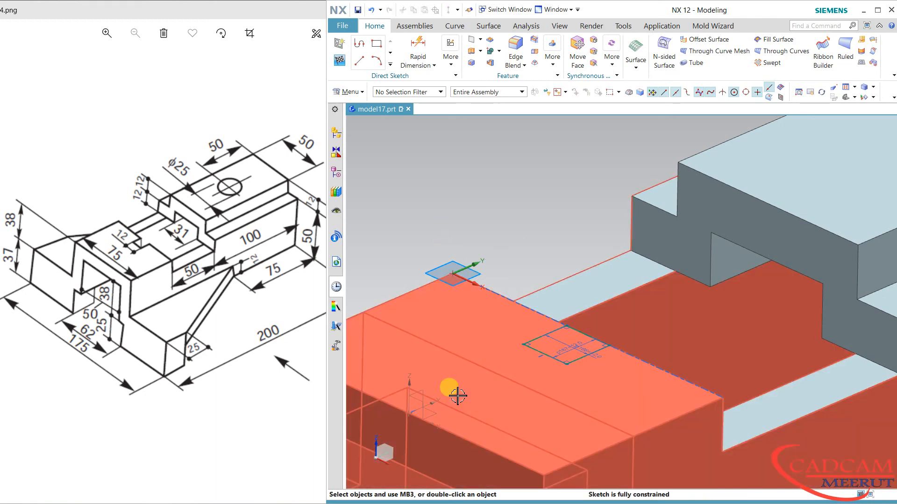
click(338, 62)
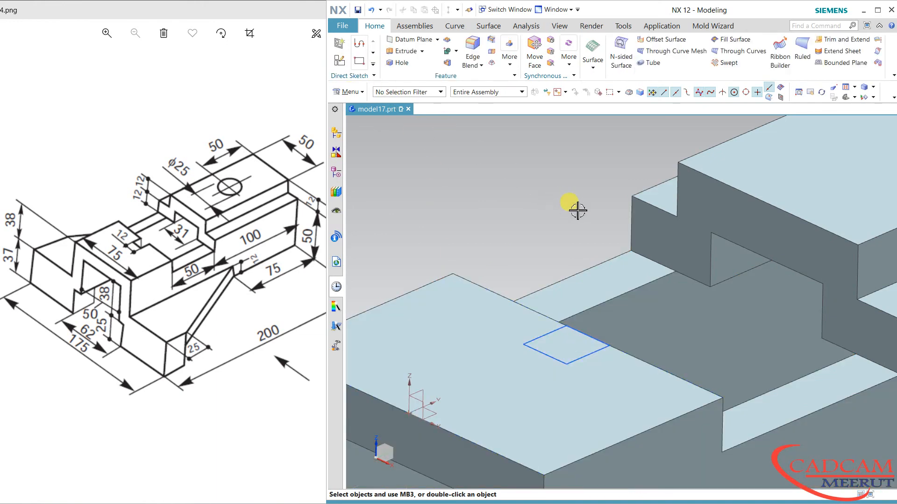
- Extrude the 12 mm square 100 mm downward through the front block as a Subtract to cut the notch
click(407, 53)
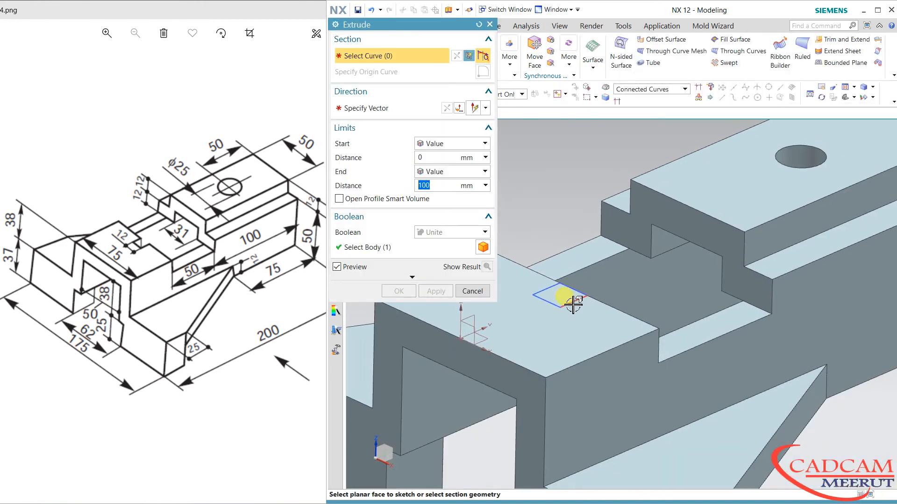
click(572, 303)
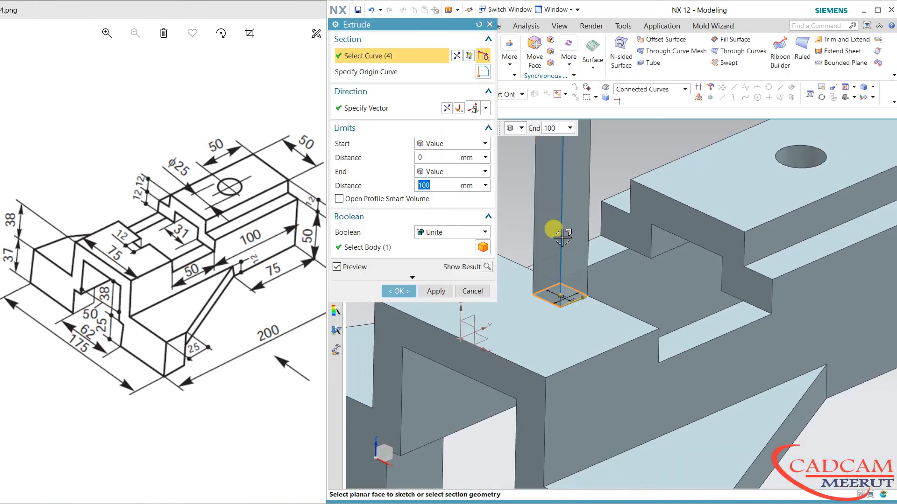
click(447, 108)
click(446, 232)
click(444, 266)
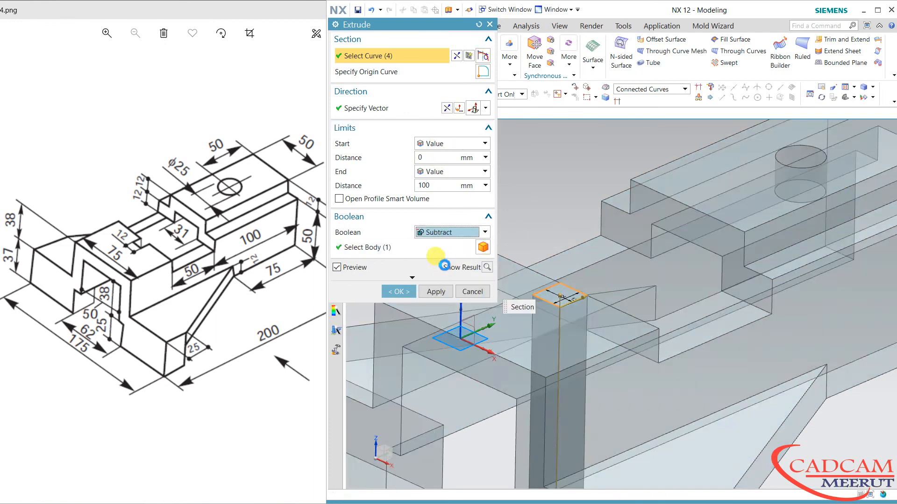
click(399, 291)
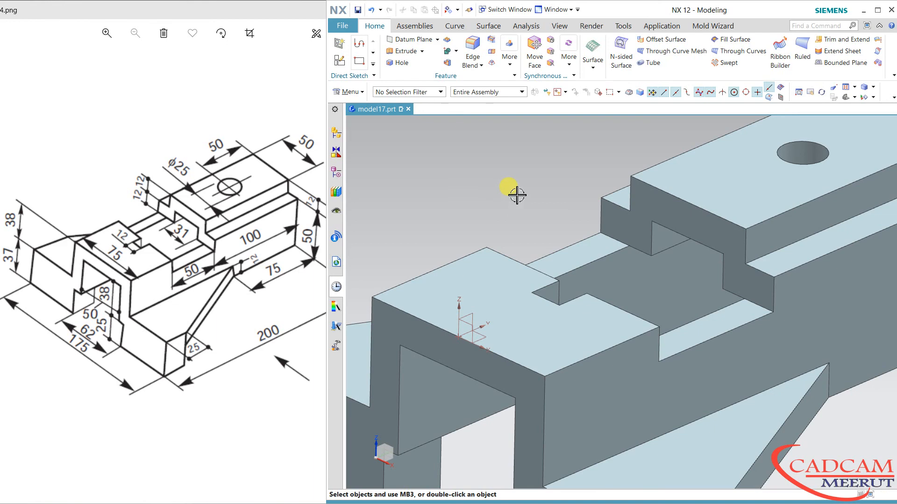
- Turn on True Shading for the finished bracket
scroll(517, 195, down, 5)
mouse_move(716, 314)
middle_down()
mouse_move(702, 331)
mouse_move(710, 312)
middle_up()
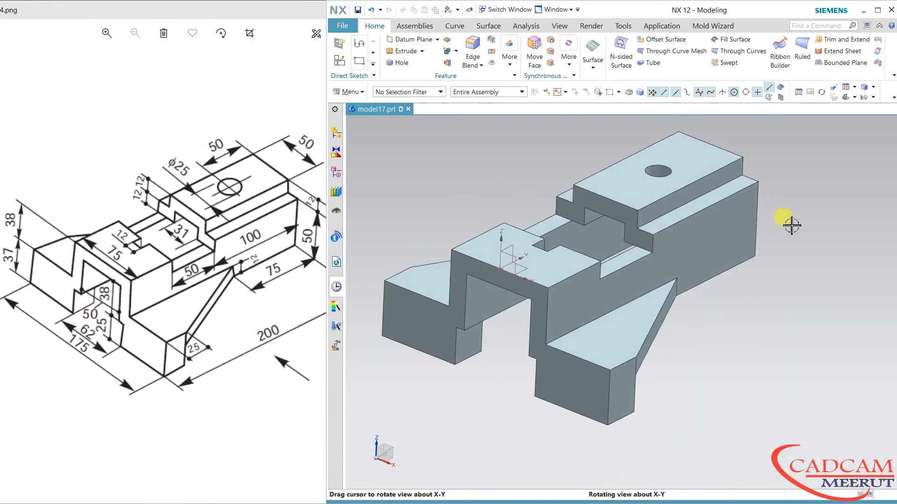
click(845, 99)
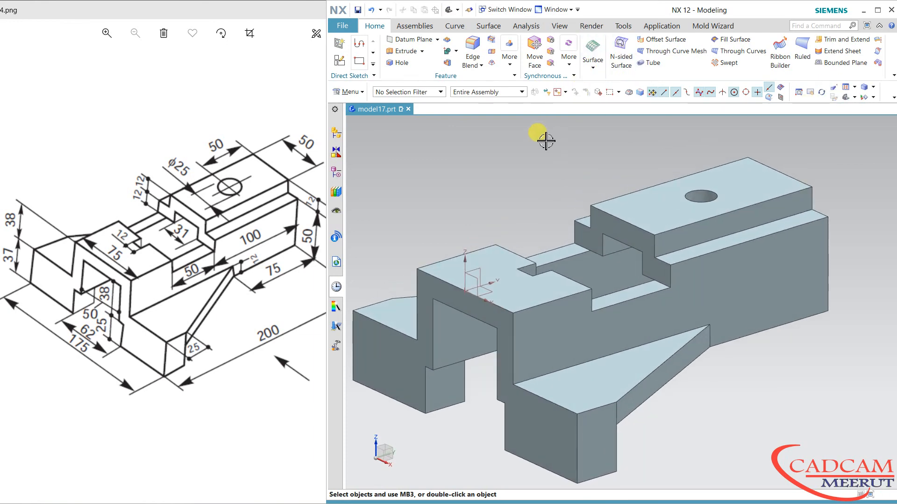
scroll(550, 145, down, 2)
click(559, 27)
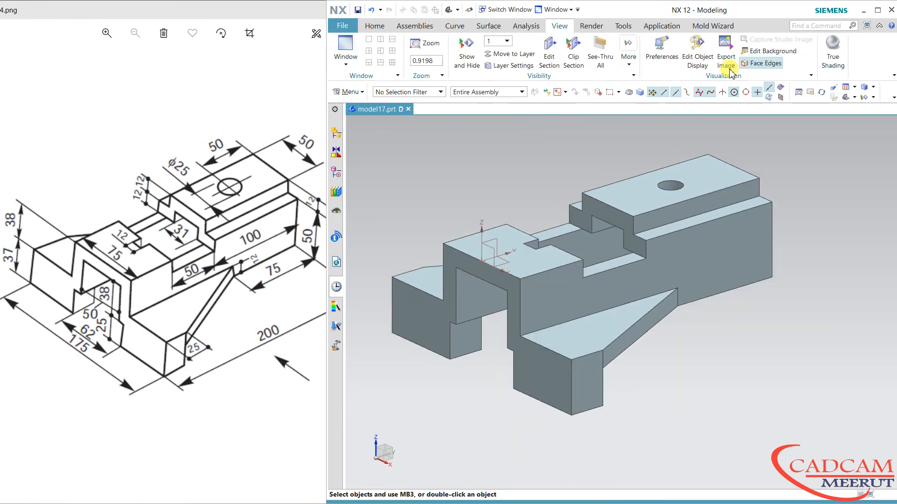
click(832, 49)
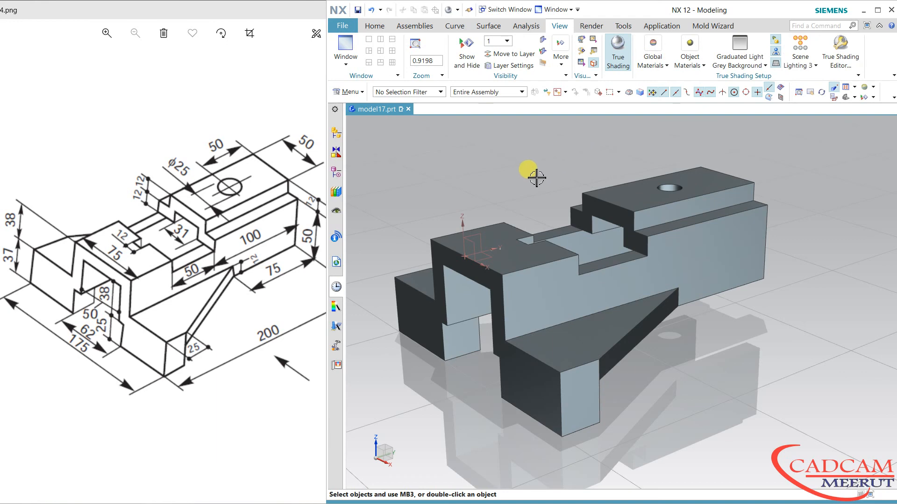
- Change the bracket body's display color to Ash Gray
scroll(642, 305, up, 1)
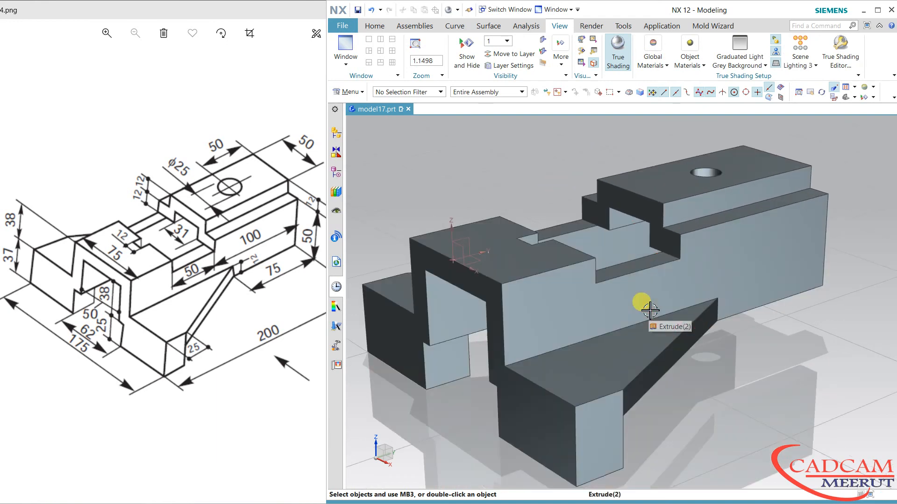
scroll(667, 285, down, 1)
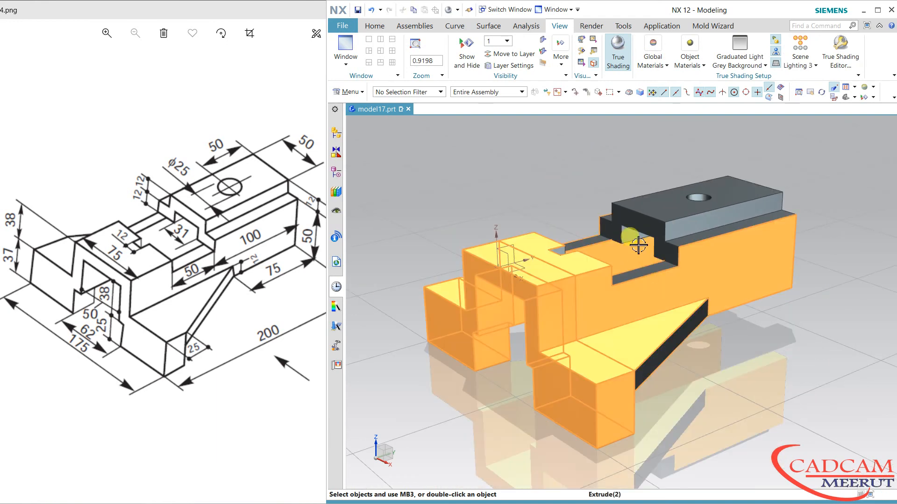
click(638, 245)
click(581, 52)
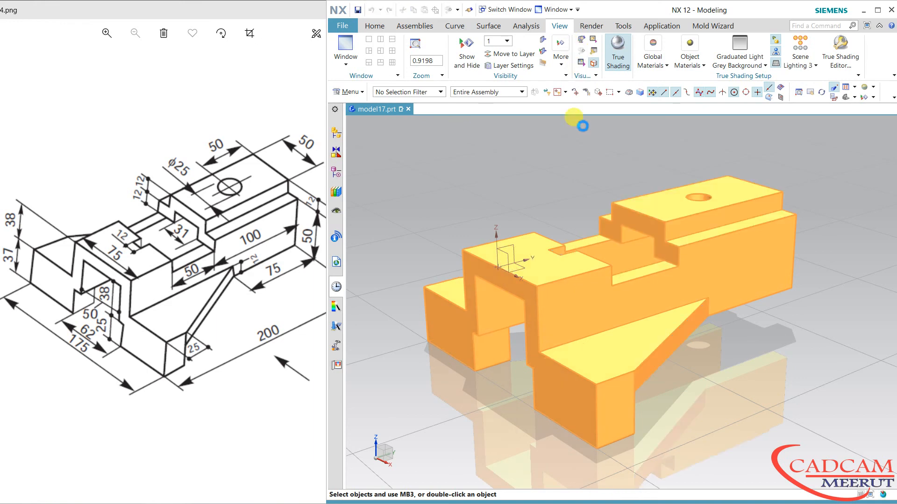
click(476, 92)
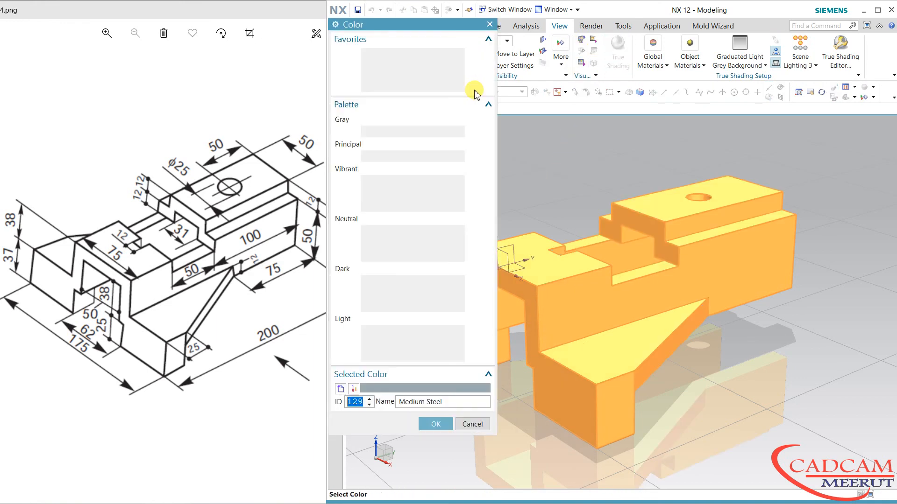
click(442, 131)
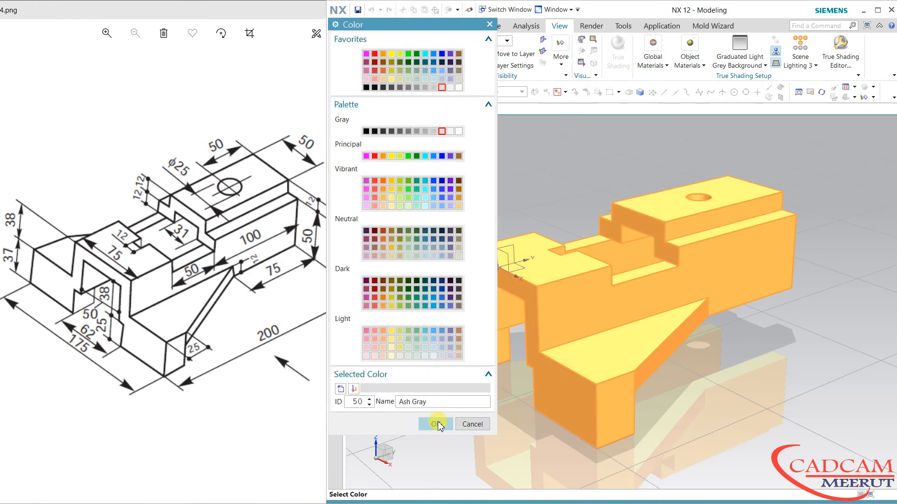
click(438, 424)
click(433, 329)
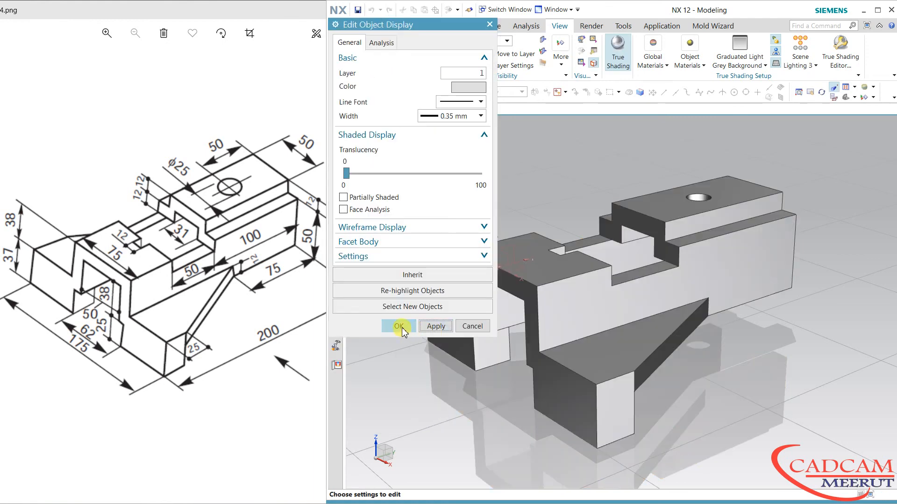
click(398, 327)
- Apply the first global material in the gallery to the shaded bracket and inspect its appearance
click(653, 59)
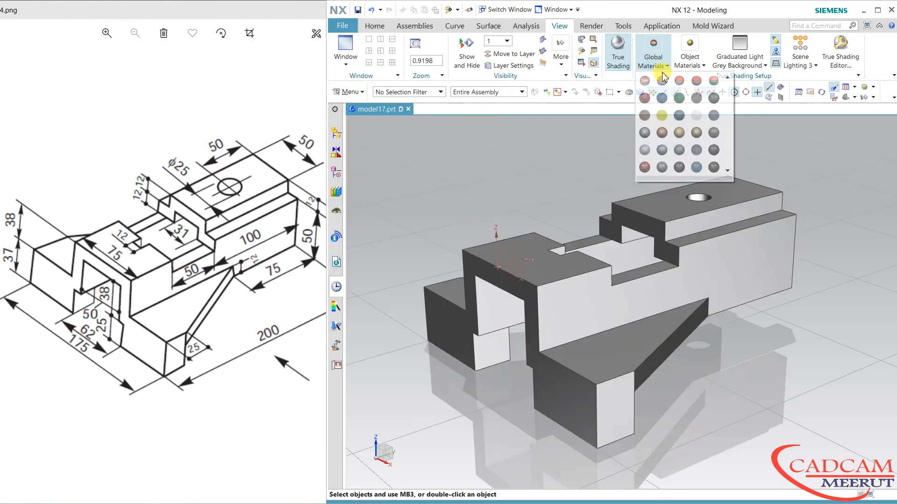
click(649, 84)
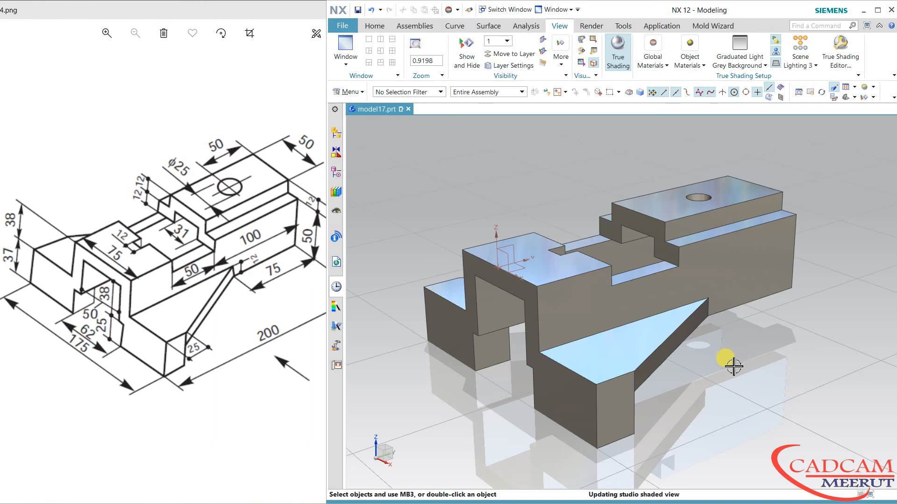
mouse_move(714, 368)
middle_down()
mouse_move(635, 371)
mouse_move(719, 367)
middle_up()
click(589, 408)
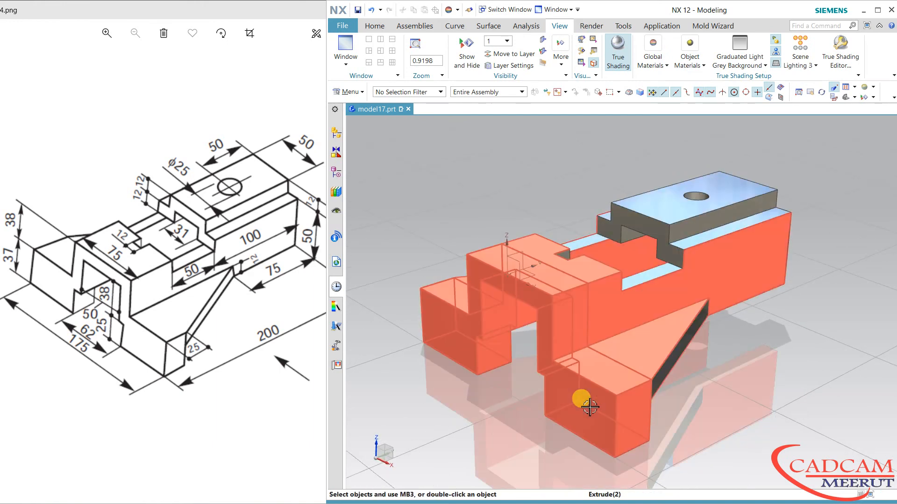
scroll(589, 407, up, 1)
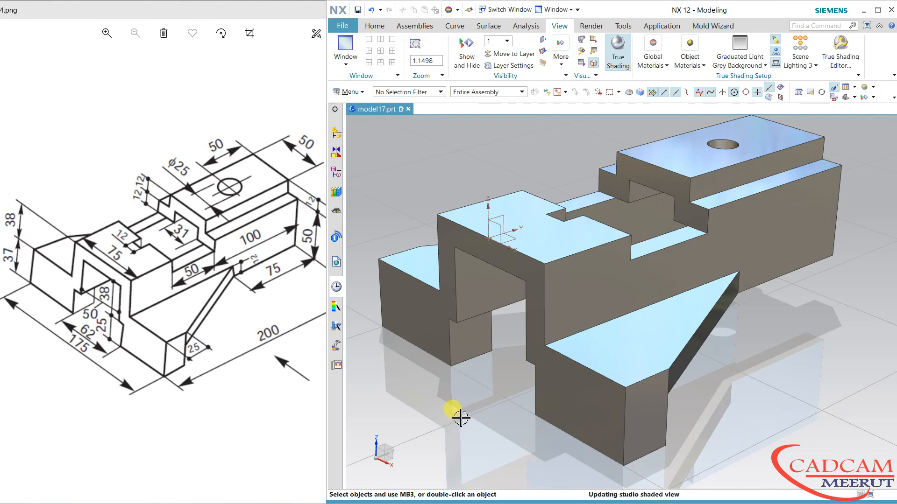
scroll(460, 418, down, 1)
scroll(469, 414, up, 1)
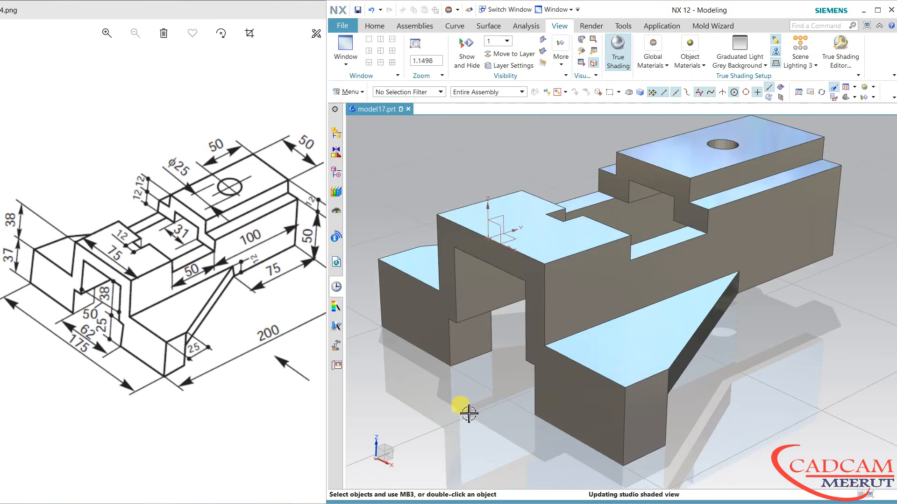
middle_drag(468, 414, 786, 293)
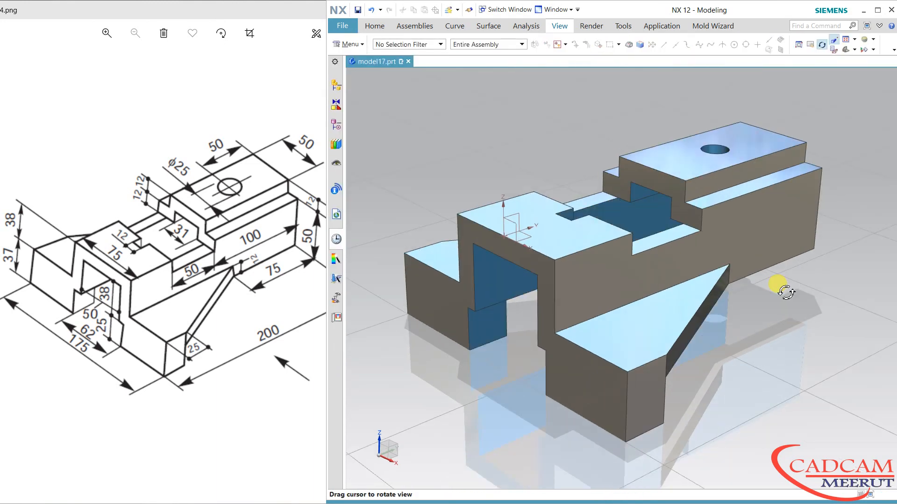